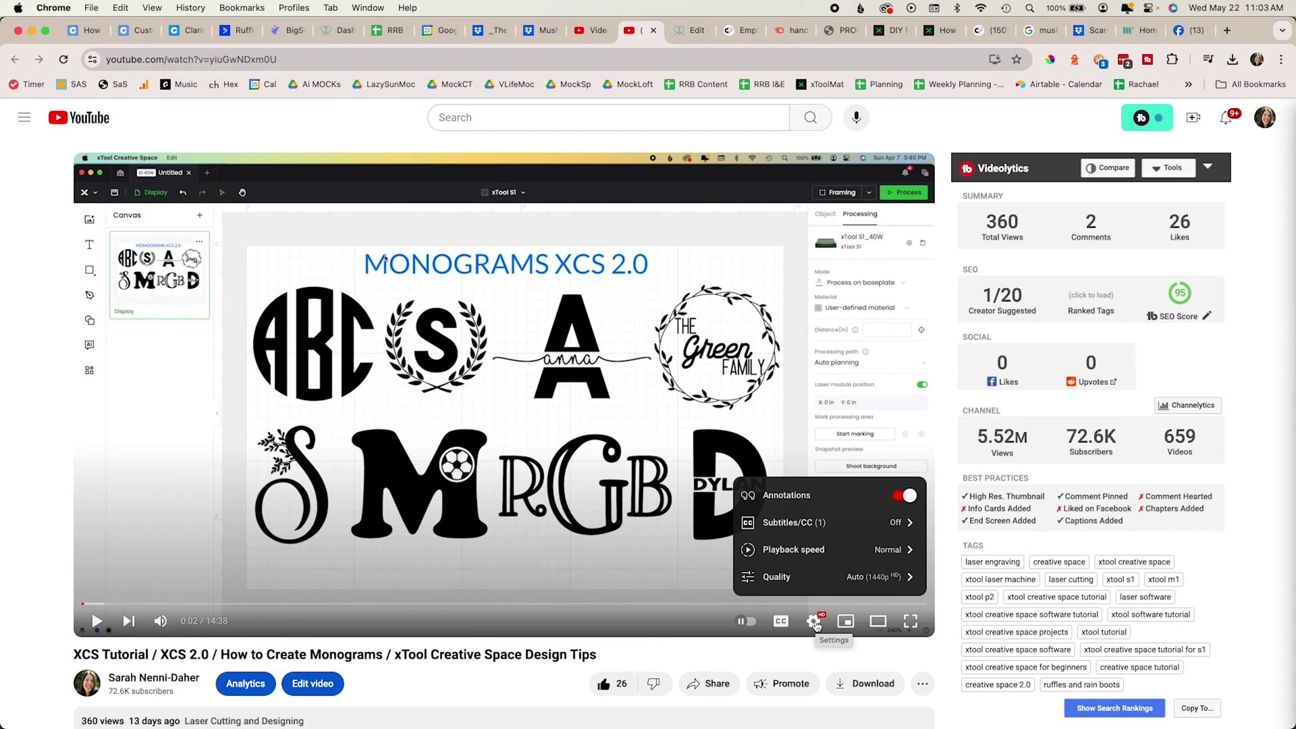
# Slow the video playback to 0.5 speed, then set it back to Normal
pyautogui.click(891, 556)
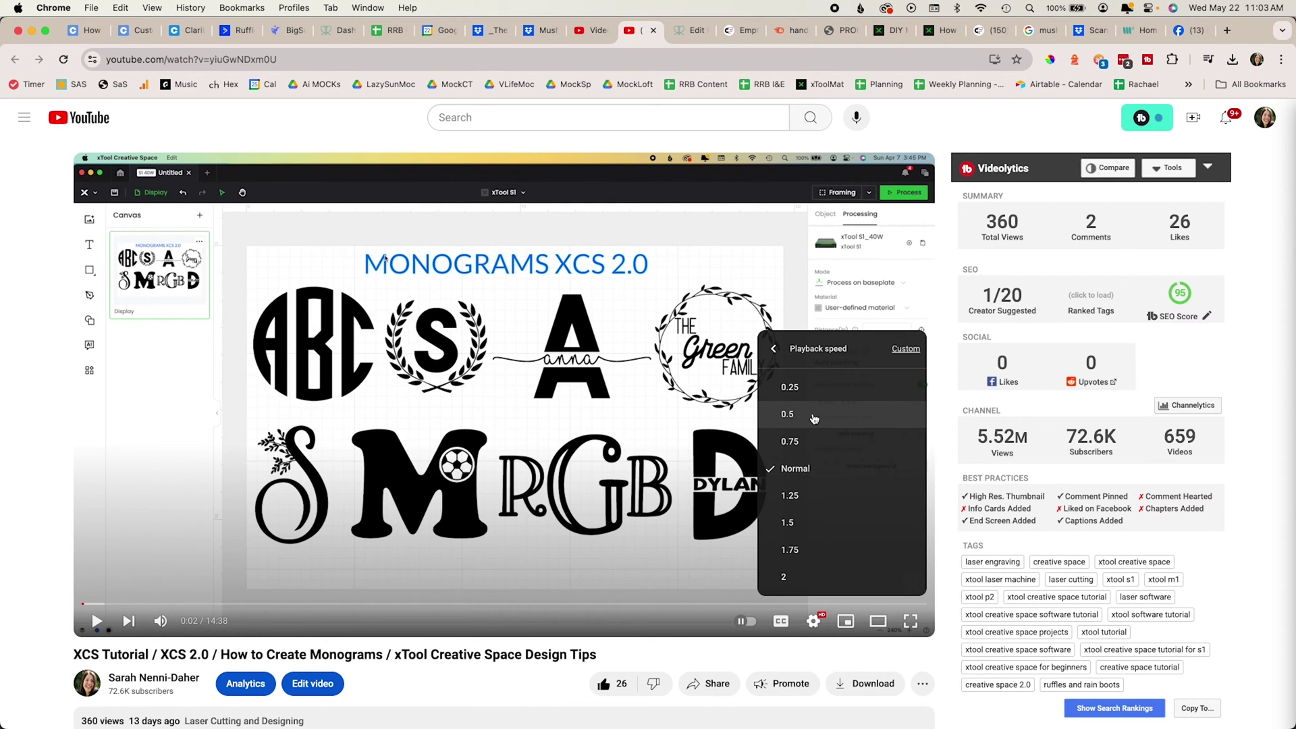
pyautogui.click(814, 415)
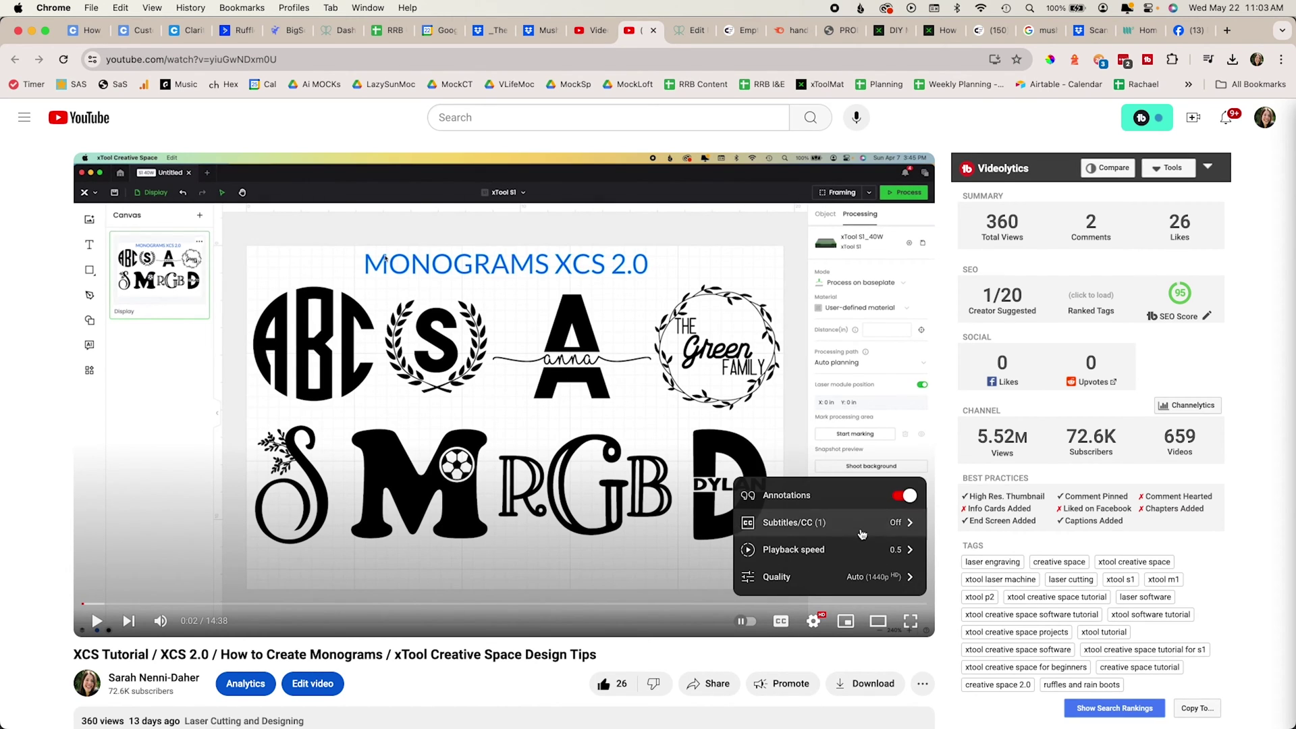
pyautogui.click(897, 551)
pyautogui.click(823, 468)
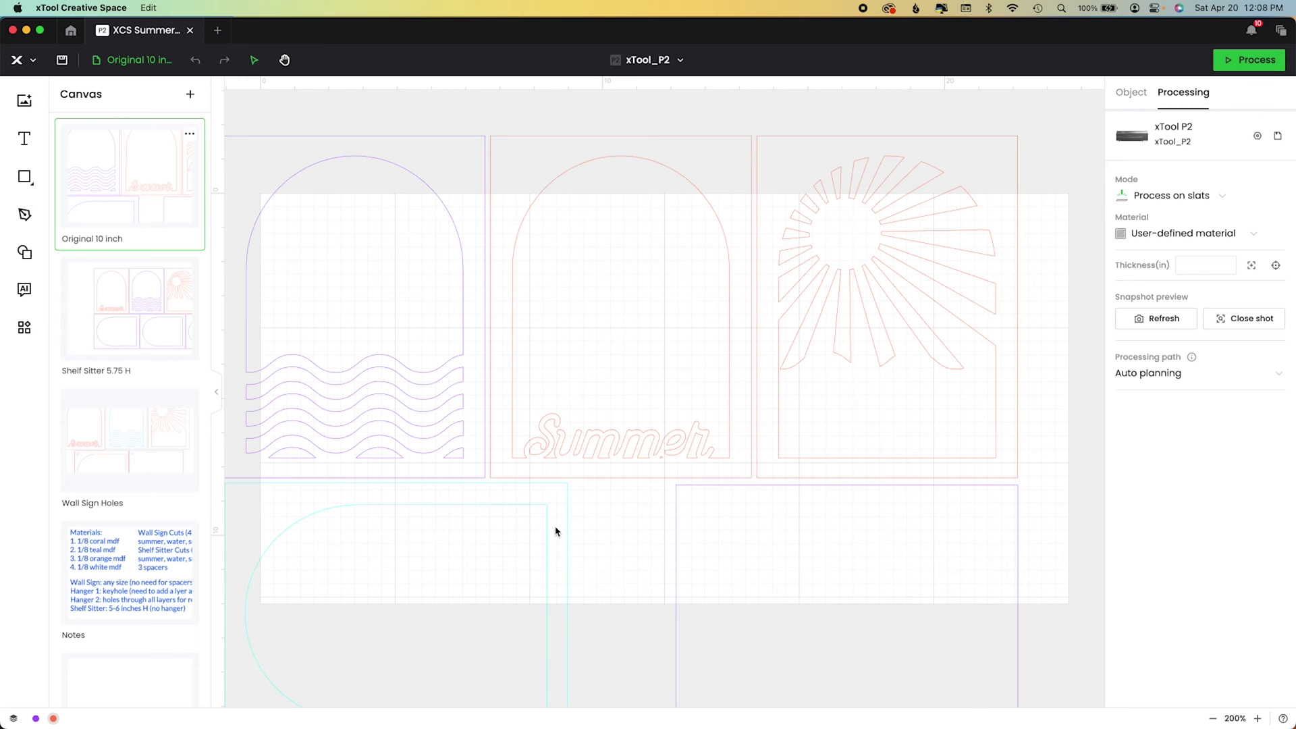
# Check the Summer arch on the Shelf Sitter 5.75 H canvas, then inspect the Wall Sign Holes panels
pyautogui.click(165, 313)
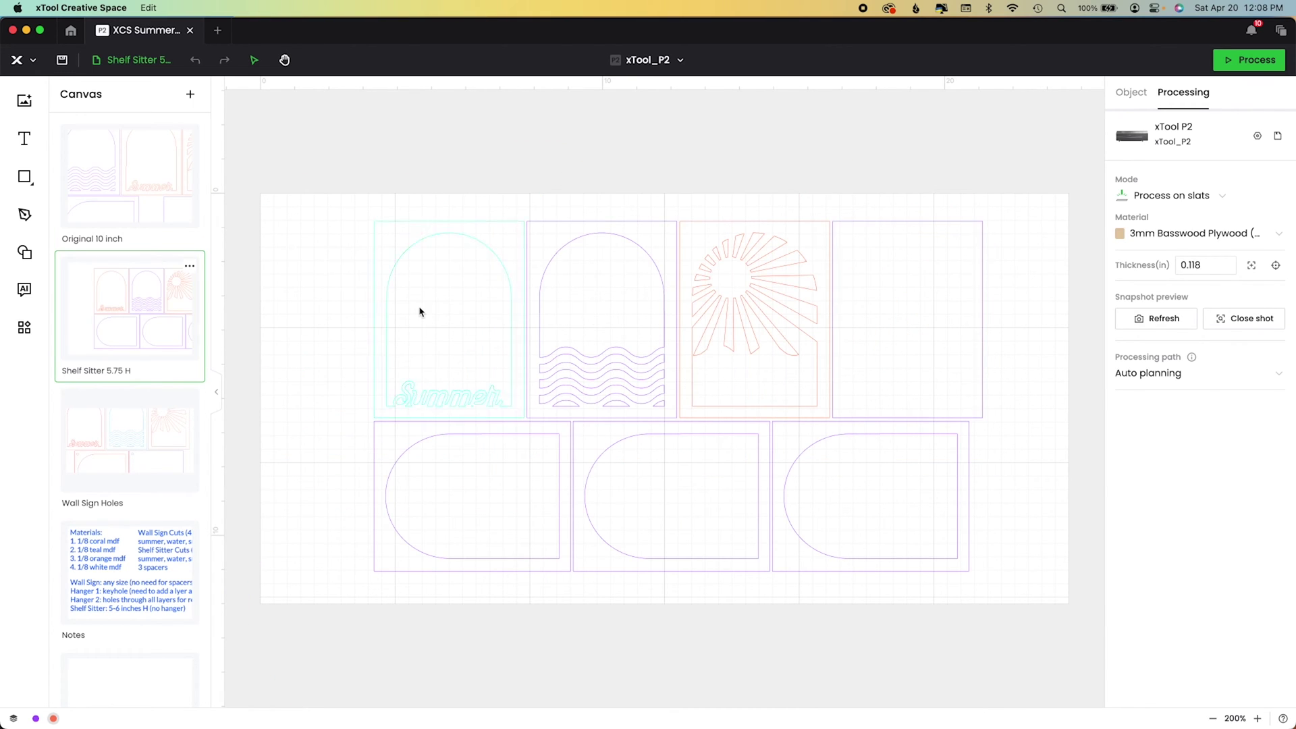
pyautogui.click(403, 283)
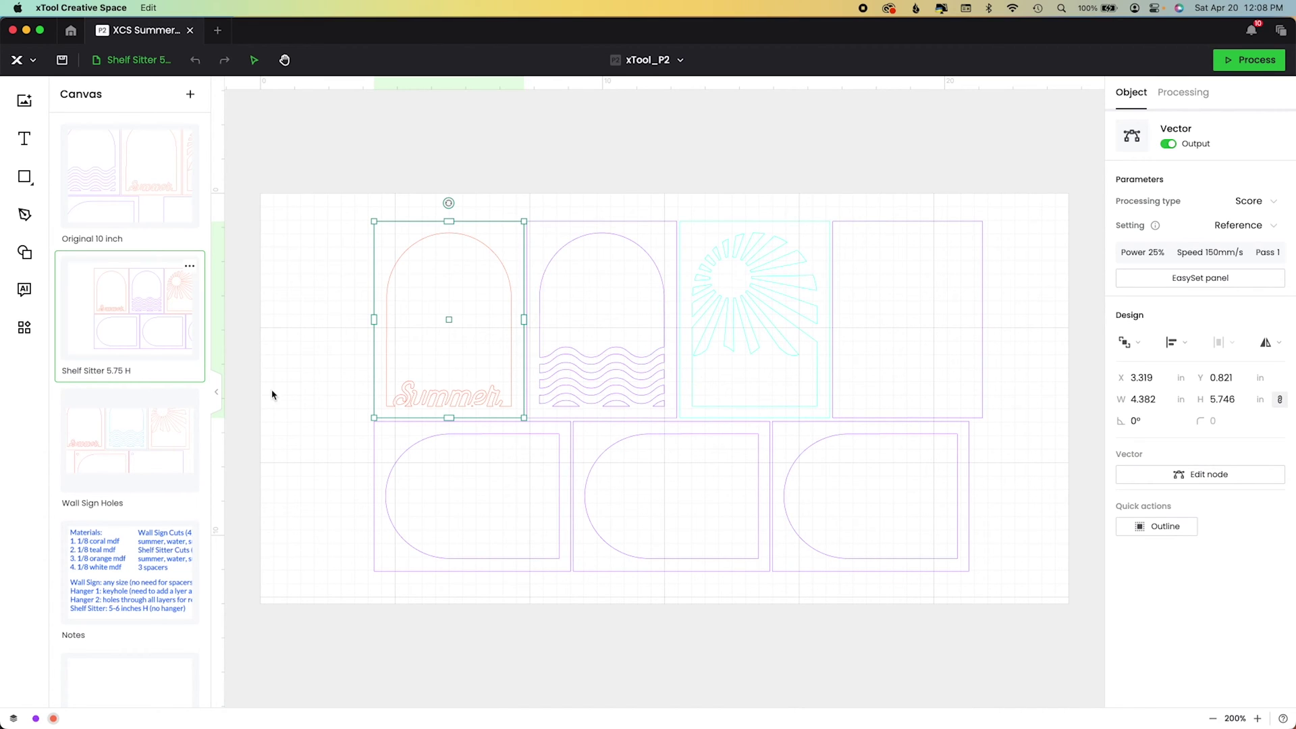
pyautogui.click(147, 454)
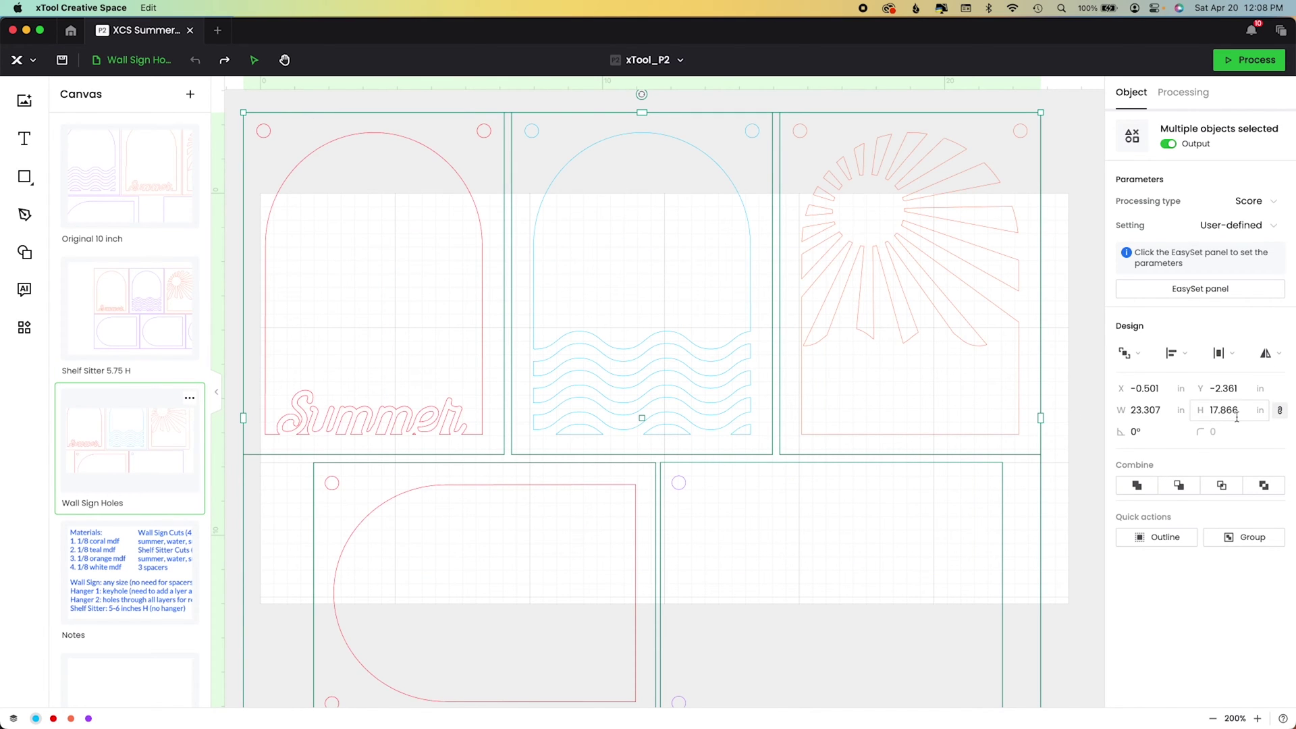
pyautogui.click(979, 368)
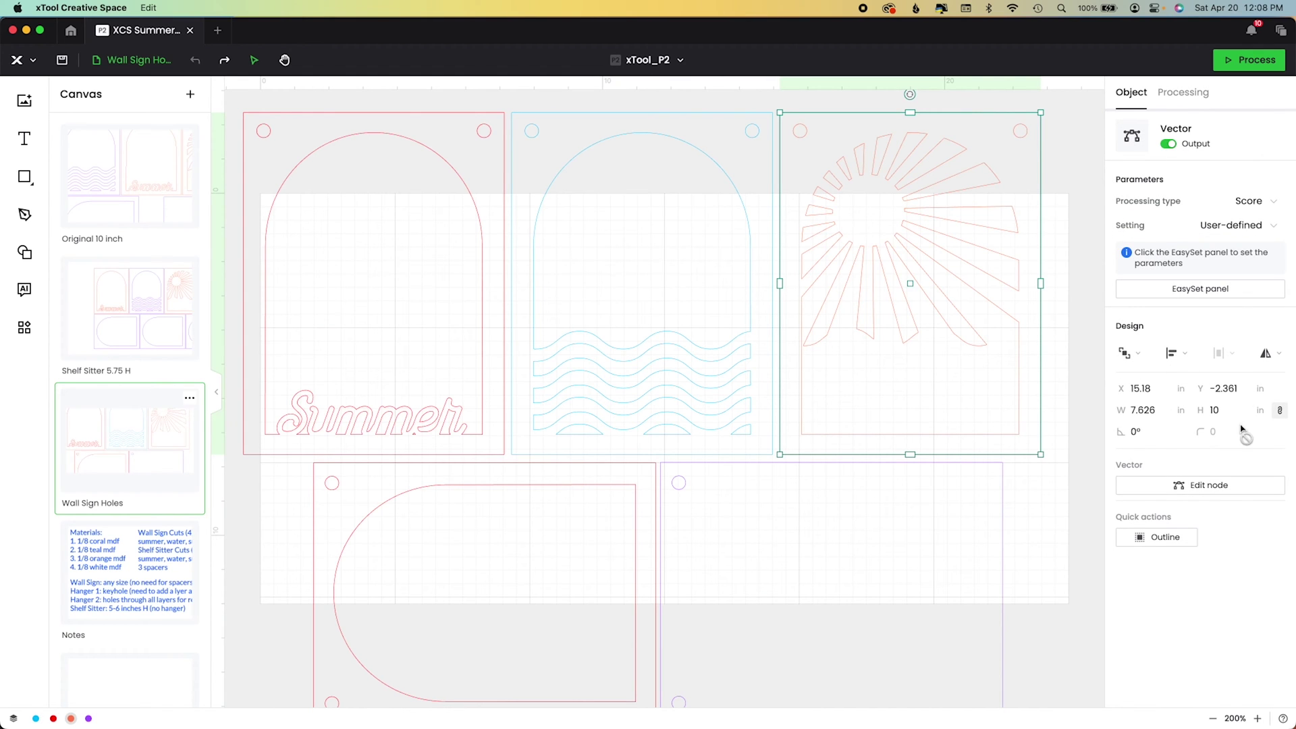
pyautogui.click(1074, 428)
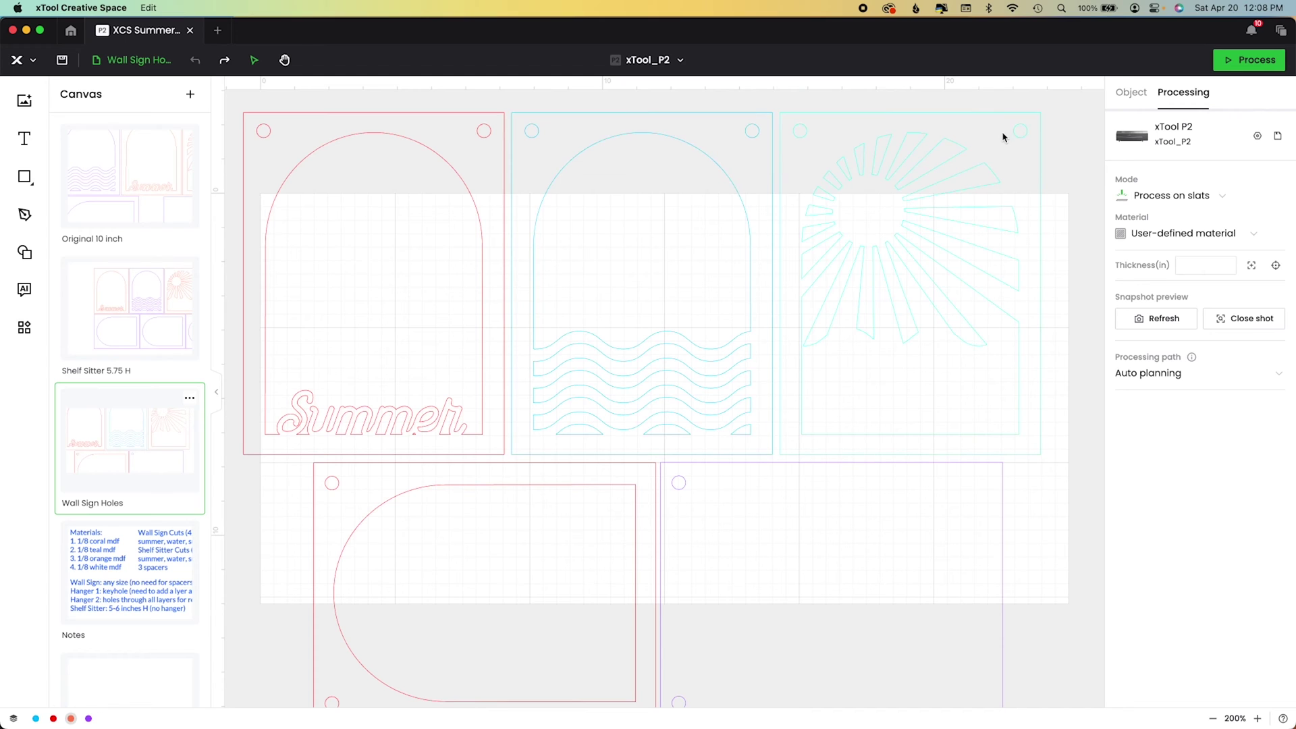
pyautogui.click(1076, 475)
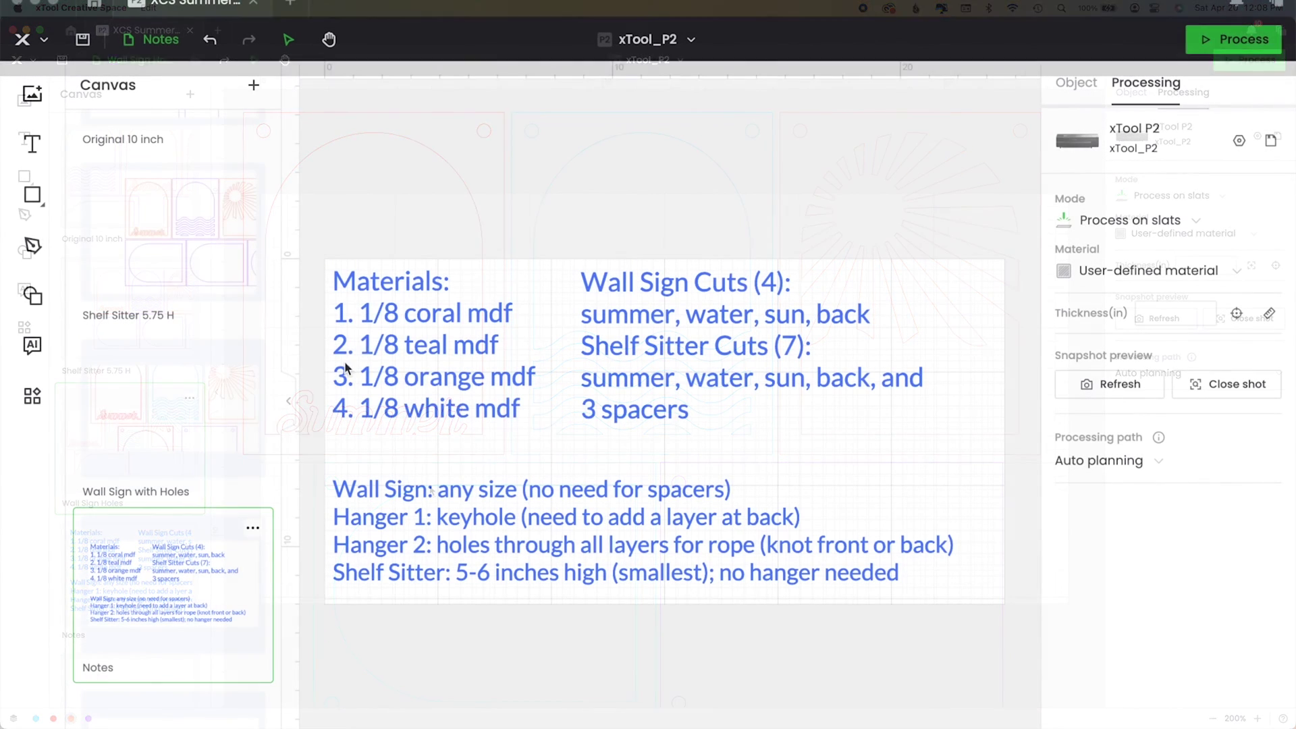
pyautogui.click(362, 347)
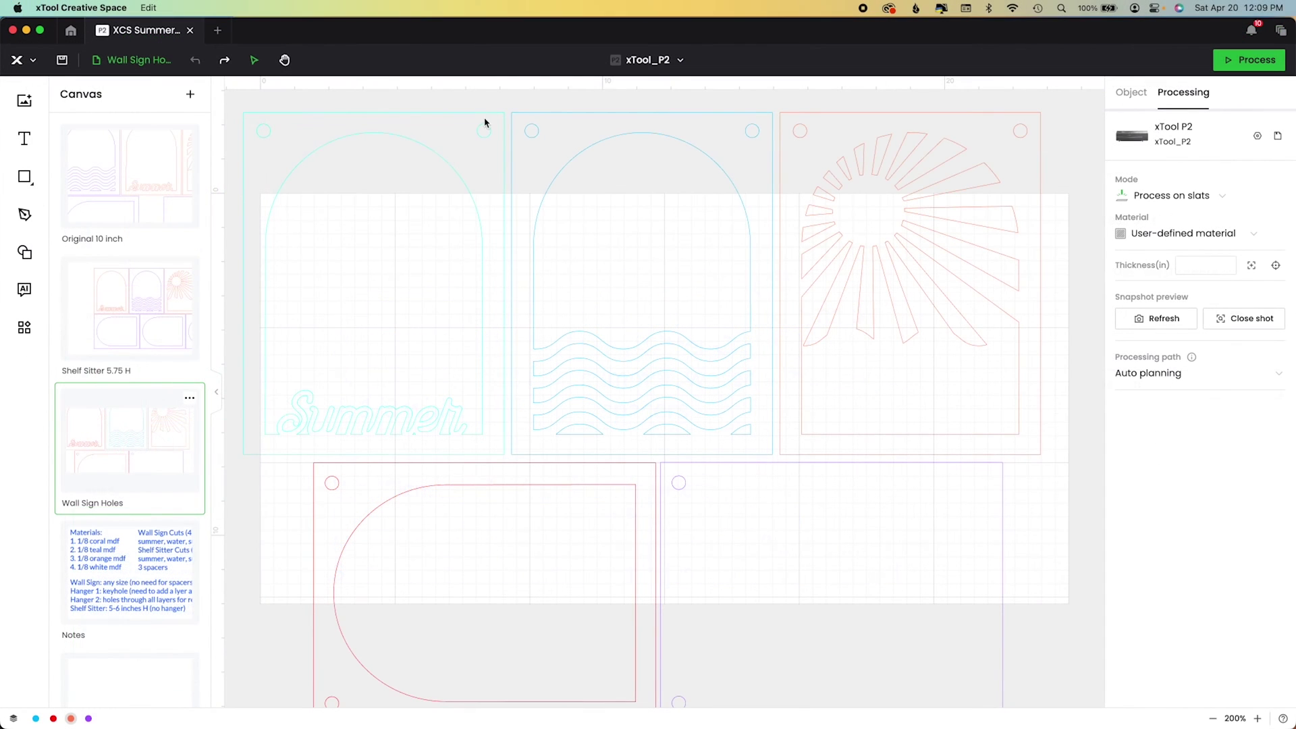
# Turn output off for the wave, sun and bottom panels and hide them
pyautogui.click(435, 146)
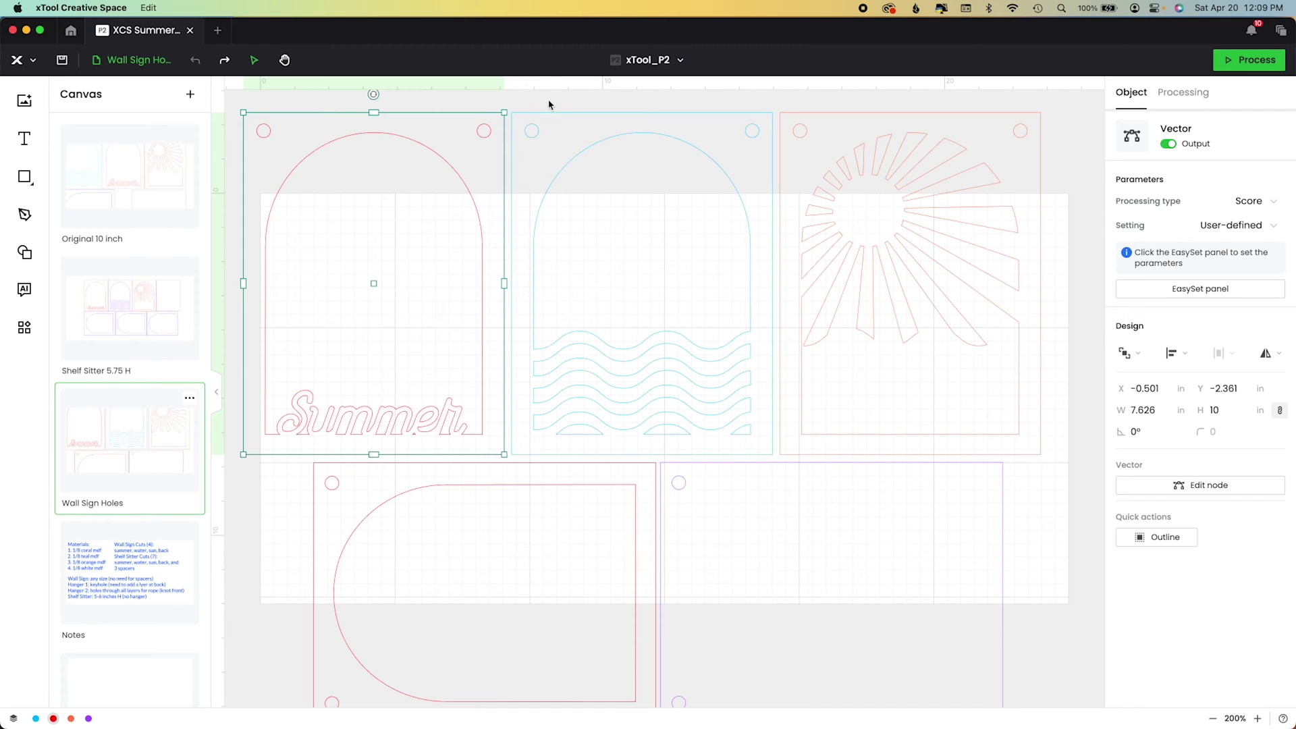
pyautogui.moveTo(549, 99); pyautogui.dragTo(1058, 608)
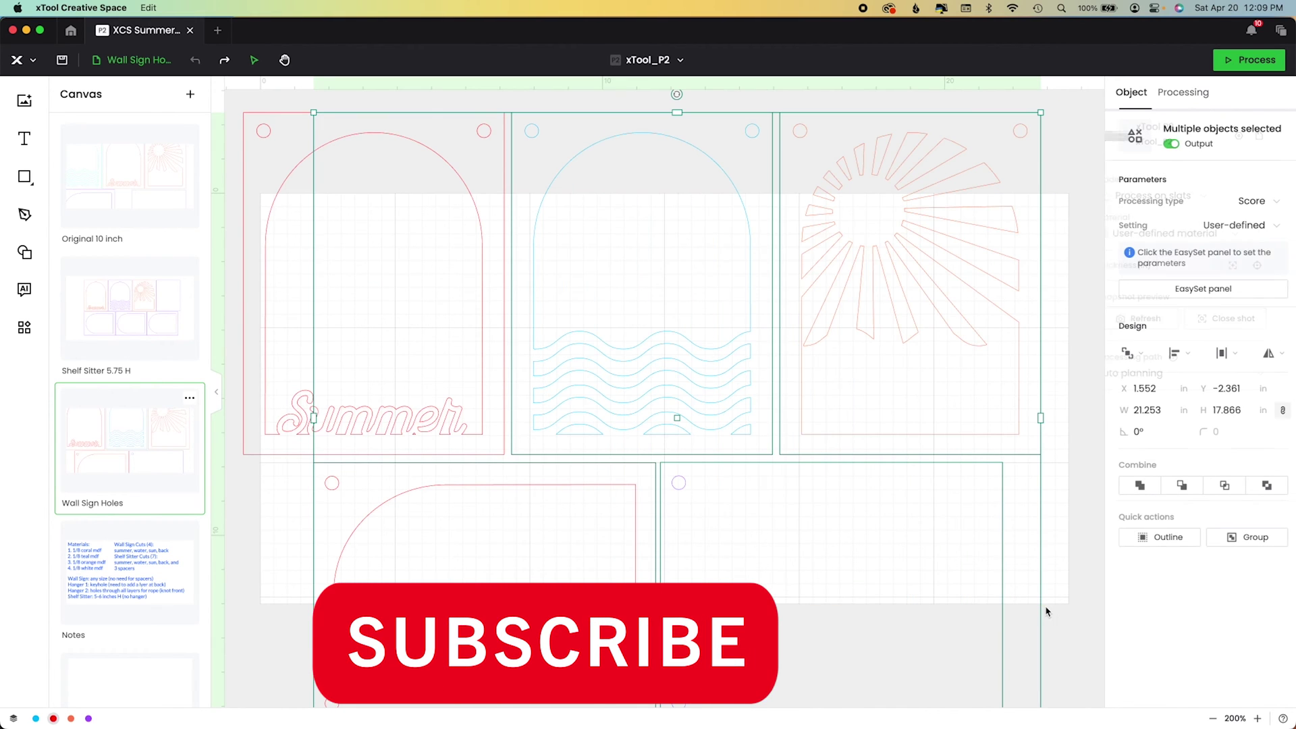
pyautogui.click(1168, 143)
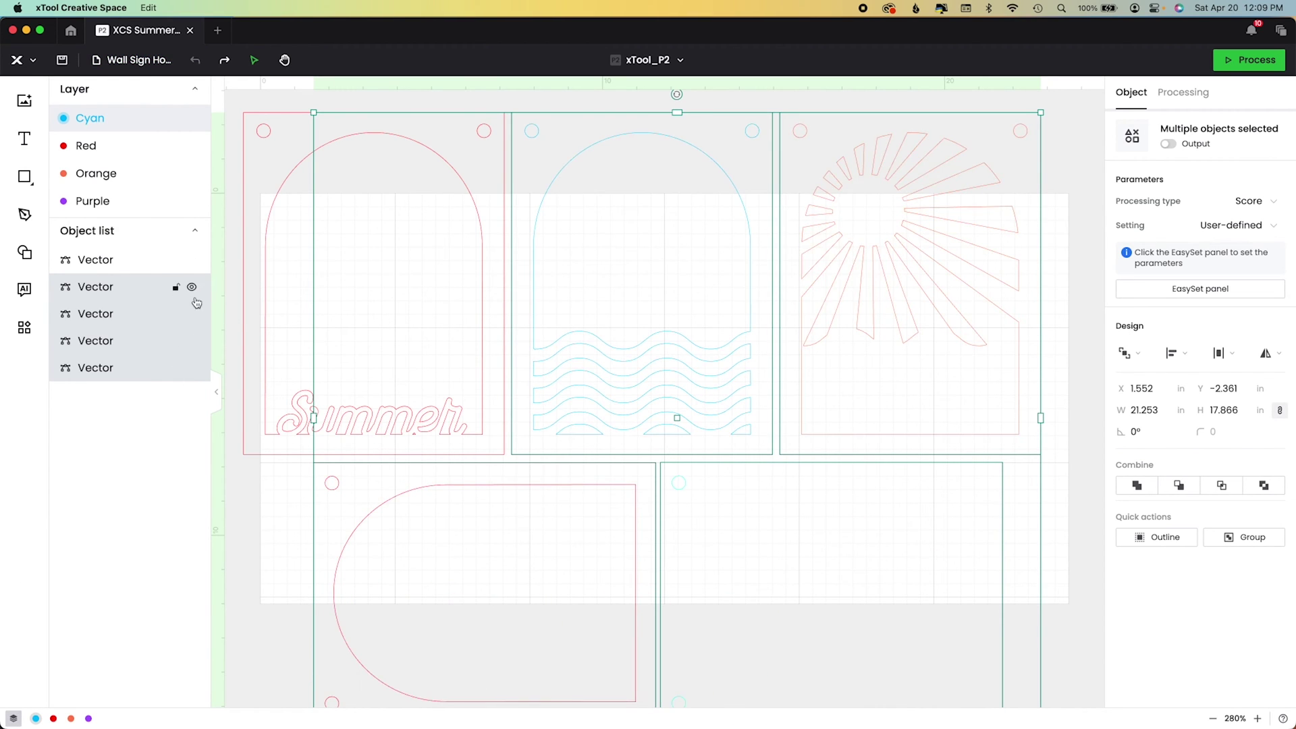
pyautogui.click(192, 287)
pyautogui.click(192, 314)
pyautogui.click(192, 340)
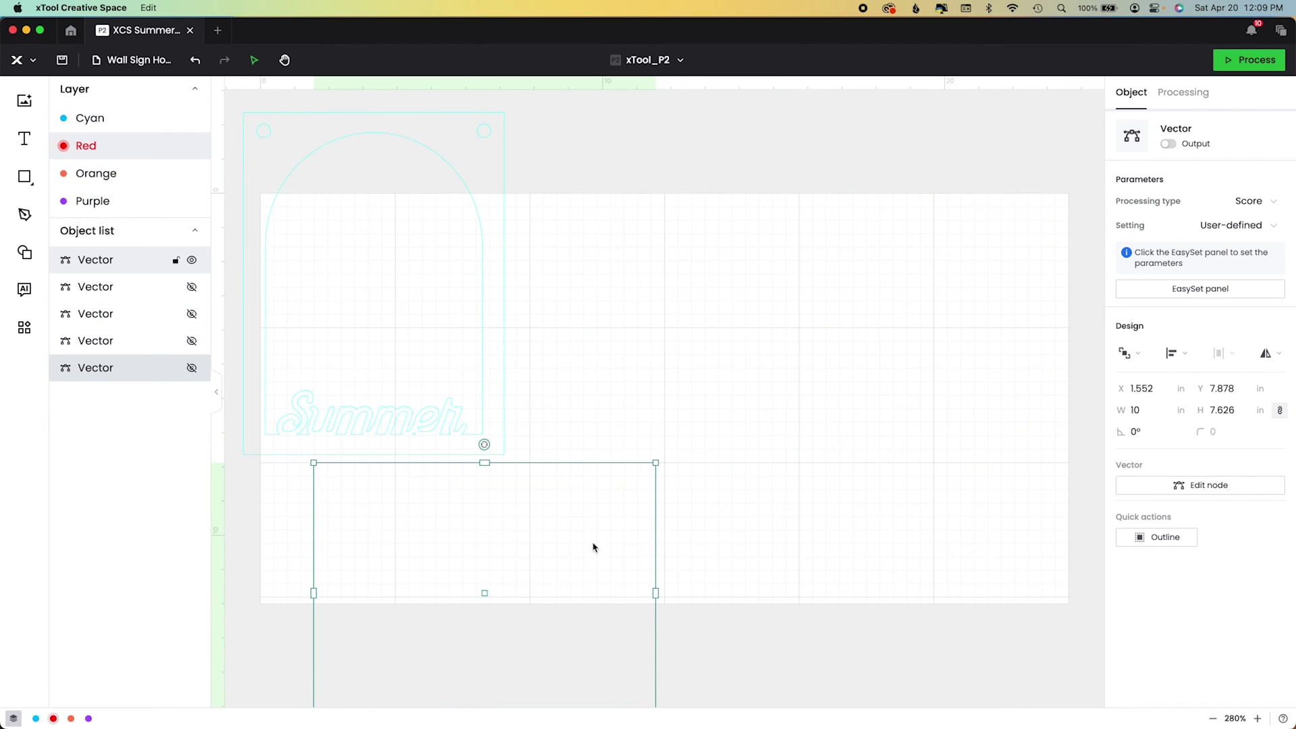
# Move the Summer arch to the work area centre and refresh the camera snapshot
pyautogui.click(804, 529)
pyautogui.click(454, 171)
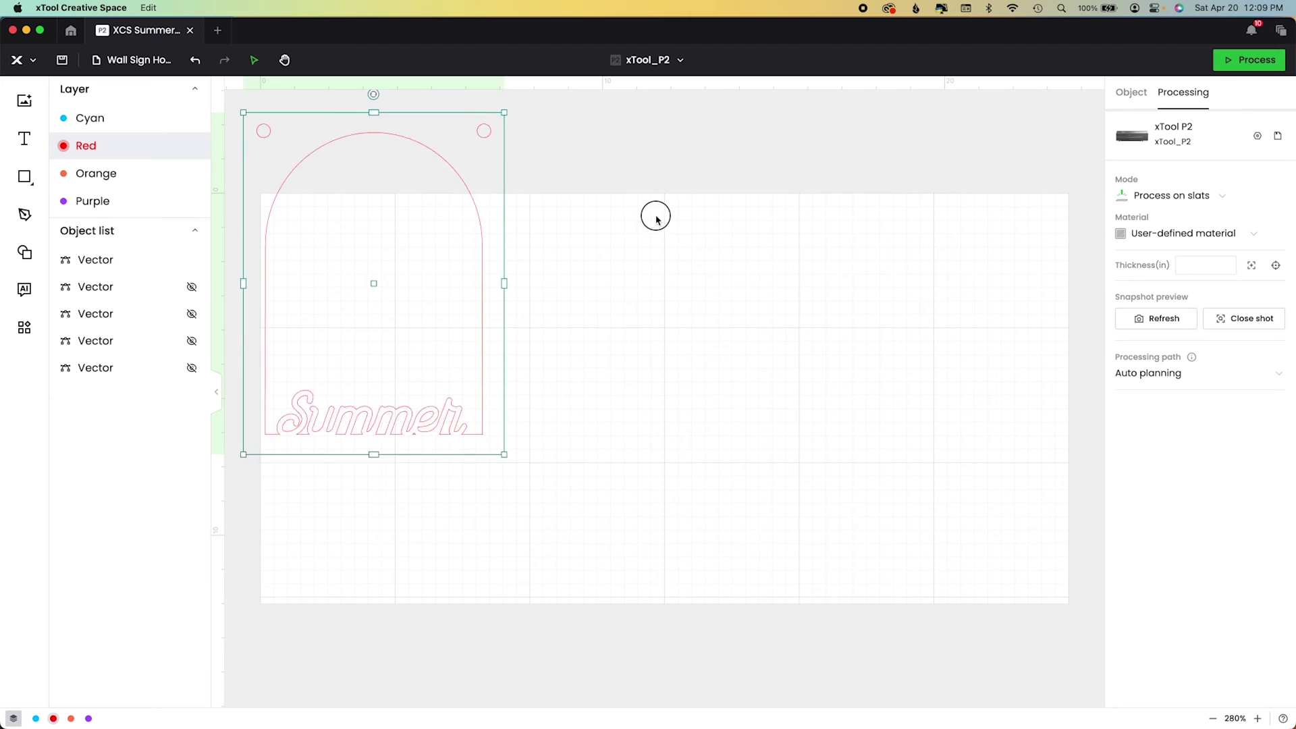
pyautogui.moveTo(656, 219); pyautogui.dragTo(769, 325)
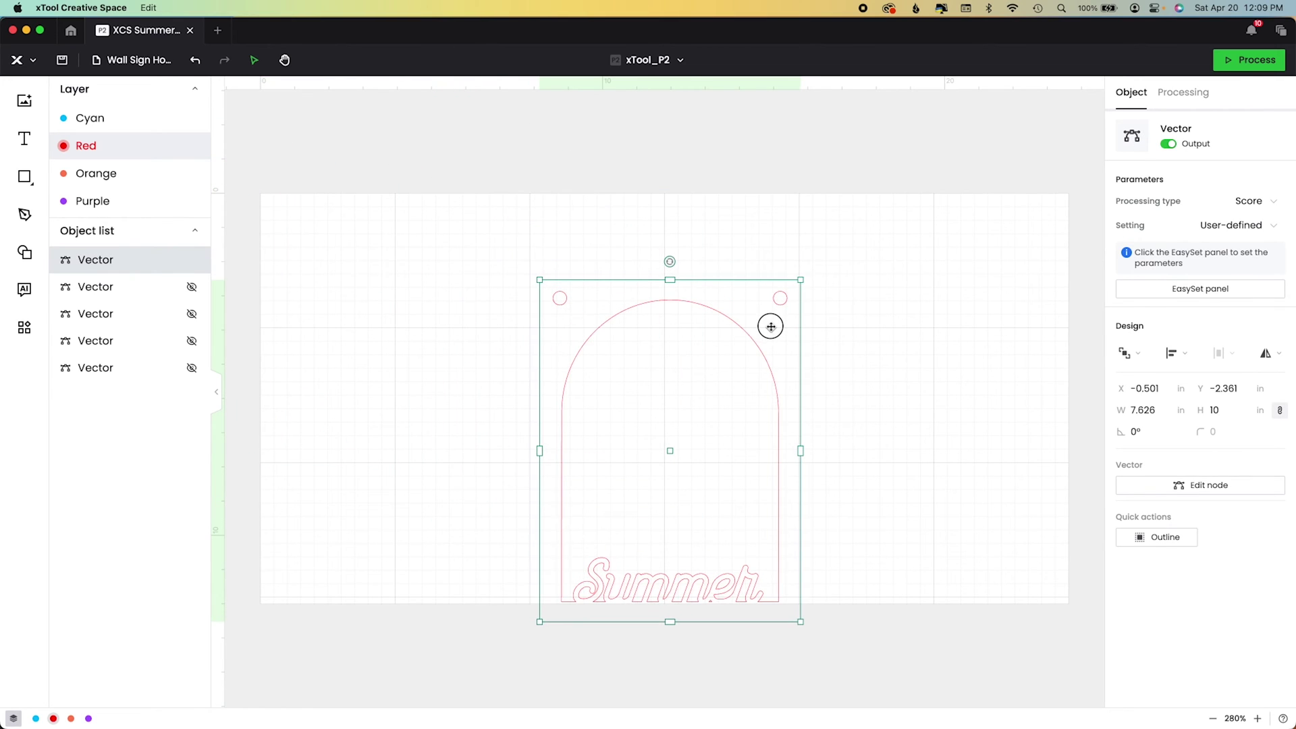
pyautogui.rightClick(1004, 322)
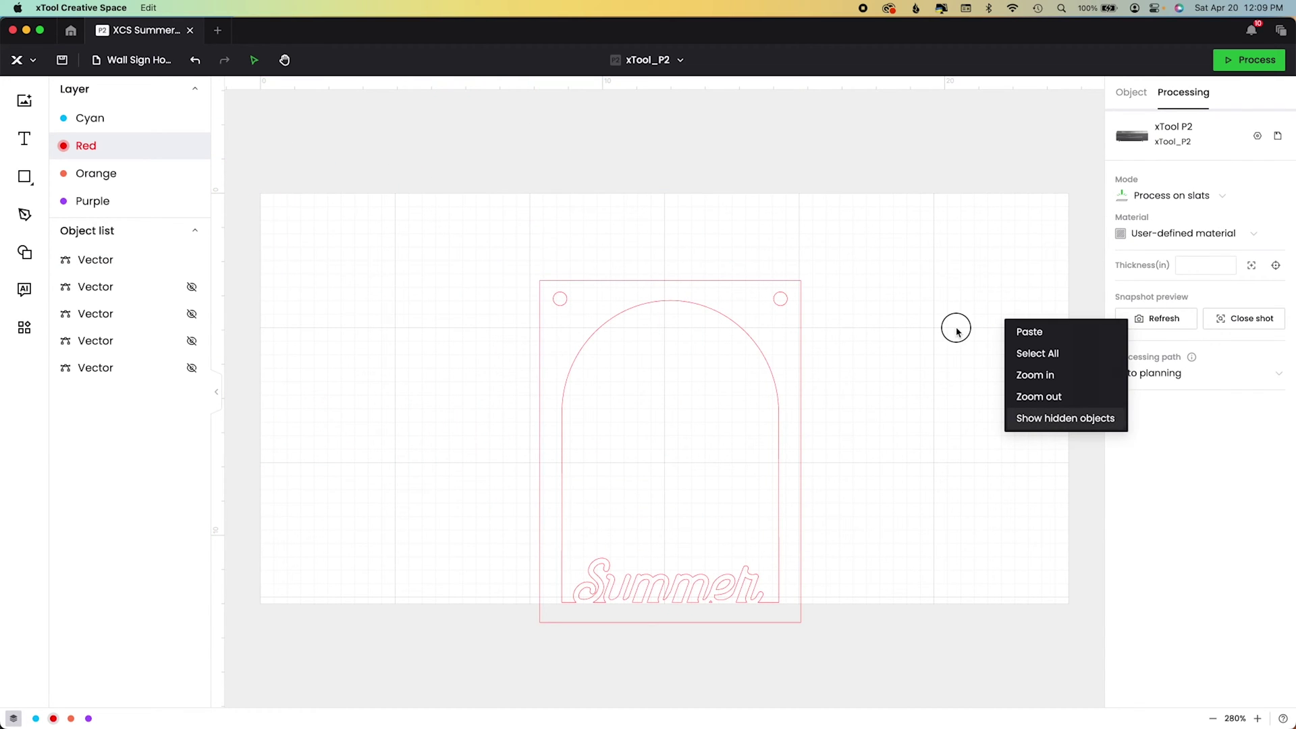
pyautogui.click(1186, 321)
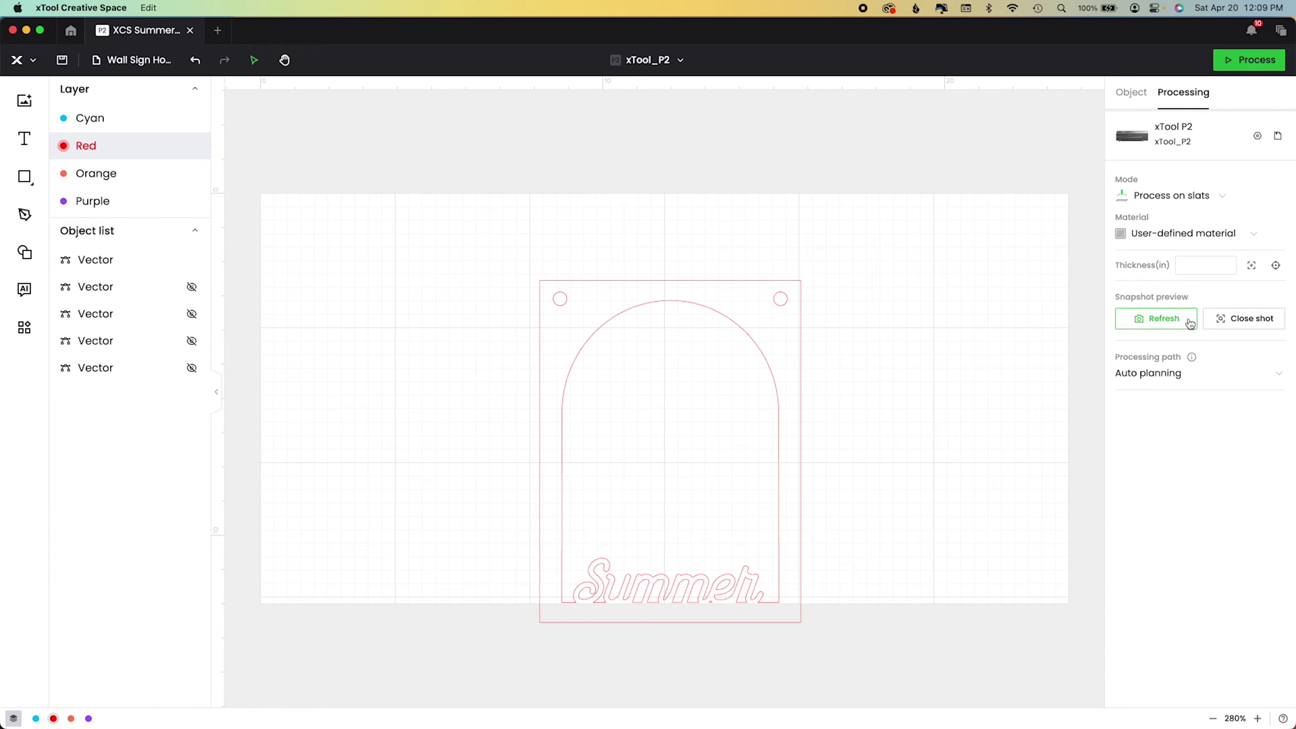
# Refresh the camera preview and connect the xTool_P2 laser over USB
pyautogui.click(1190, 324)
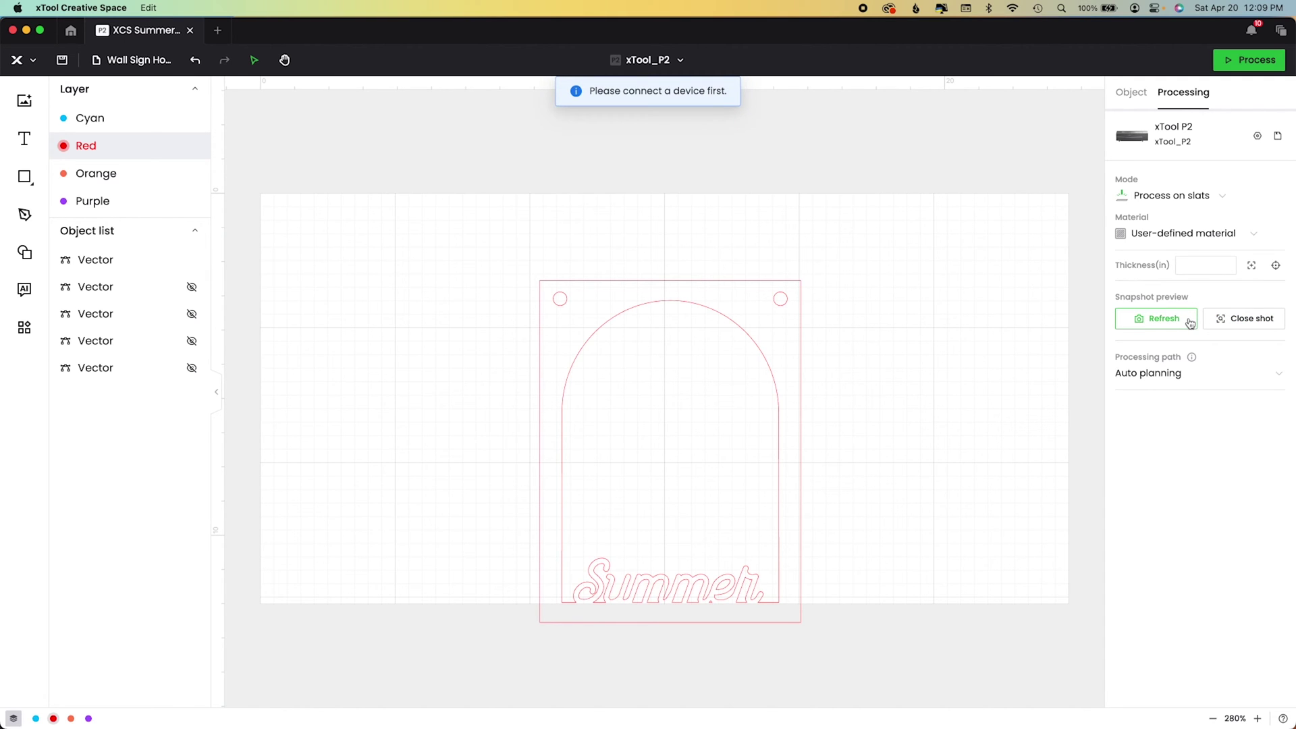
pyautogui.click(635, 58)
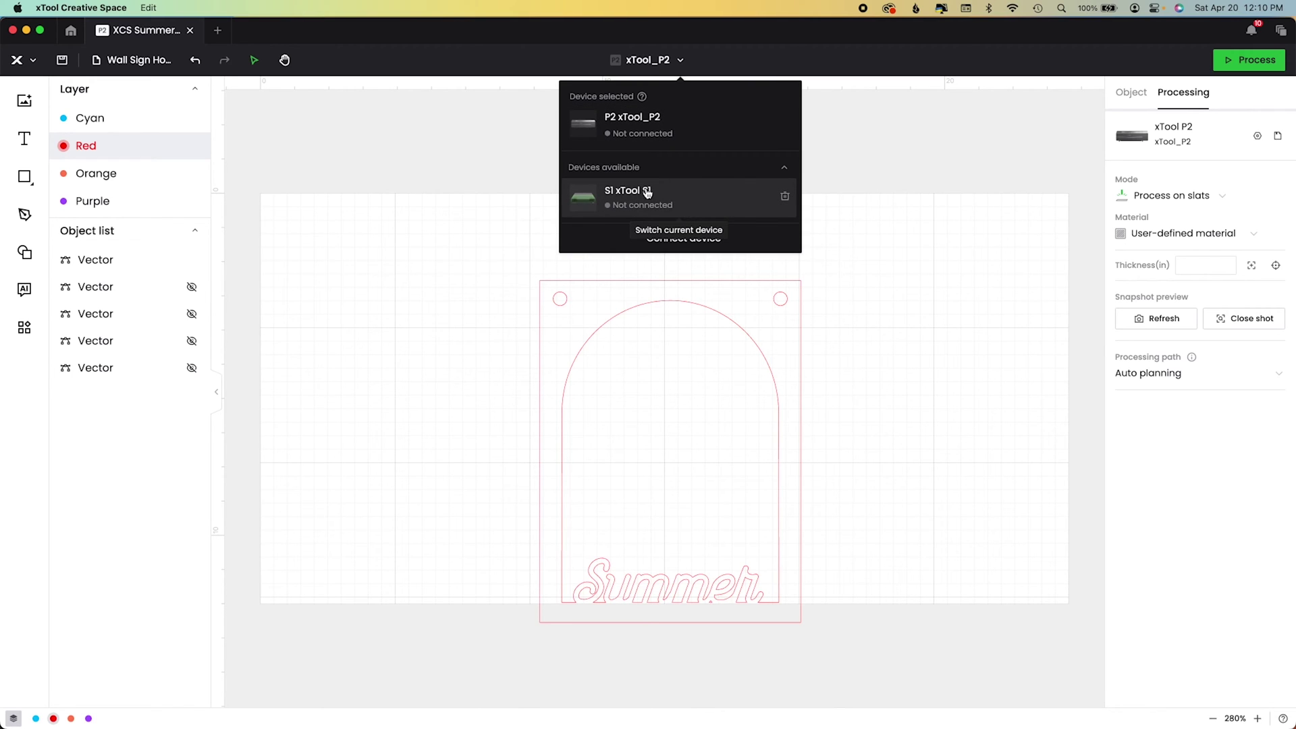
pyautogui.moveTo(639, 139)
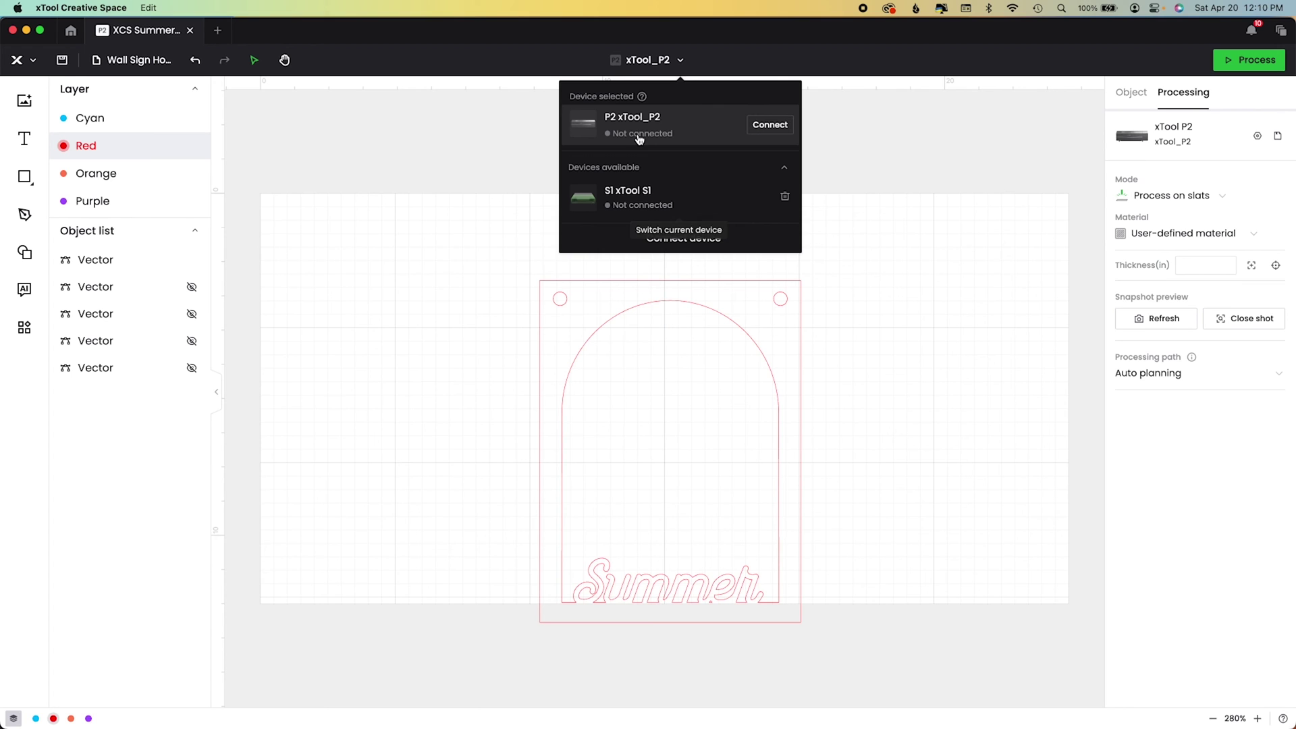
pyautogui.click(709, 240)
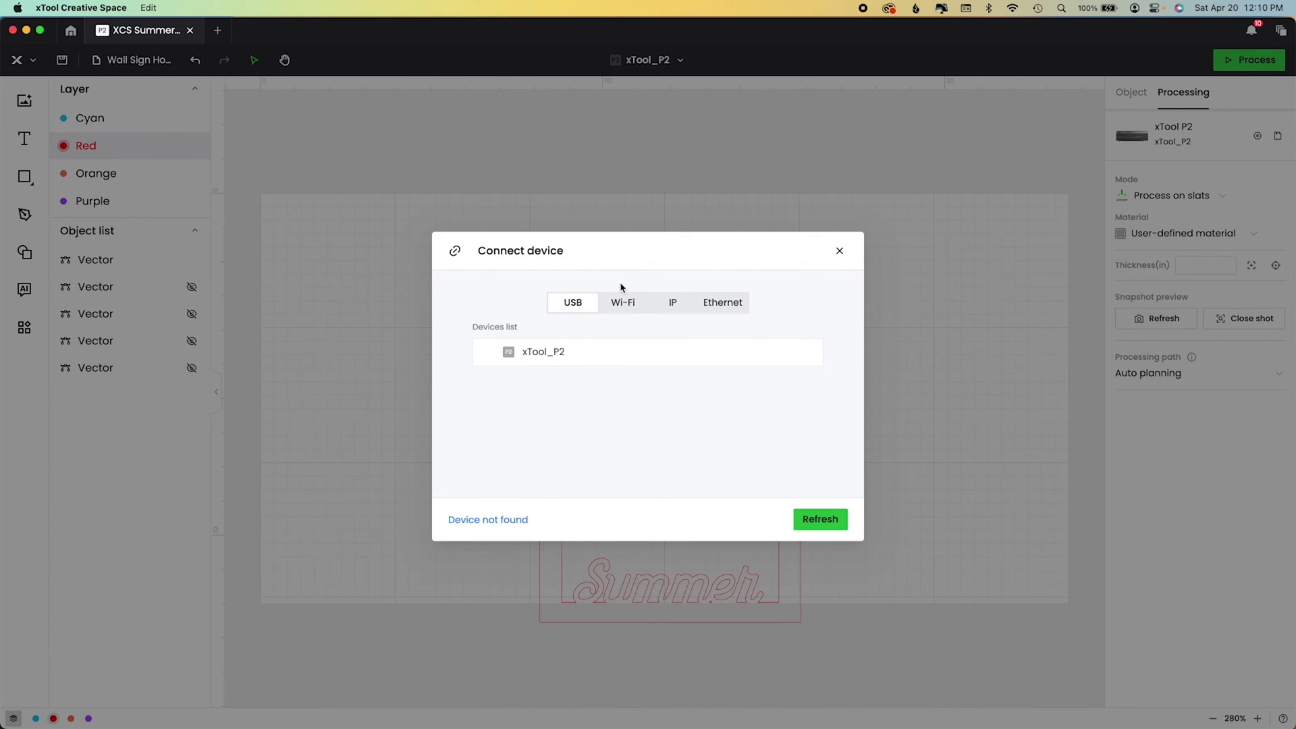
pyautogui.click(552, 346)
pyautogui.click(817, 524)
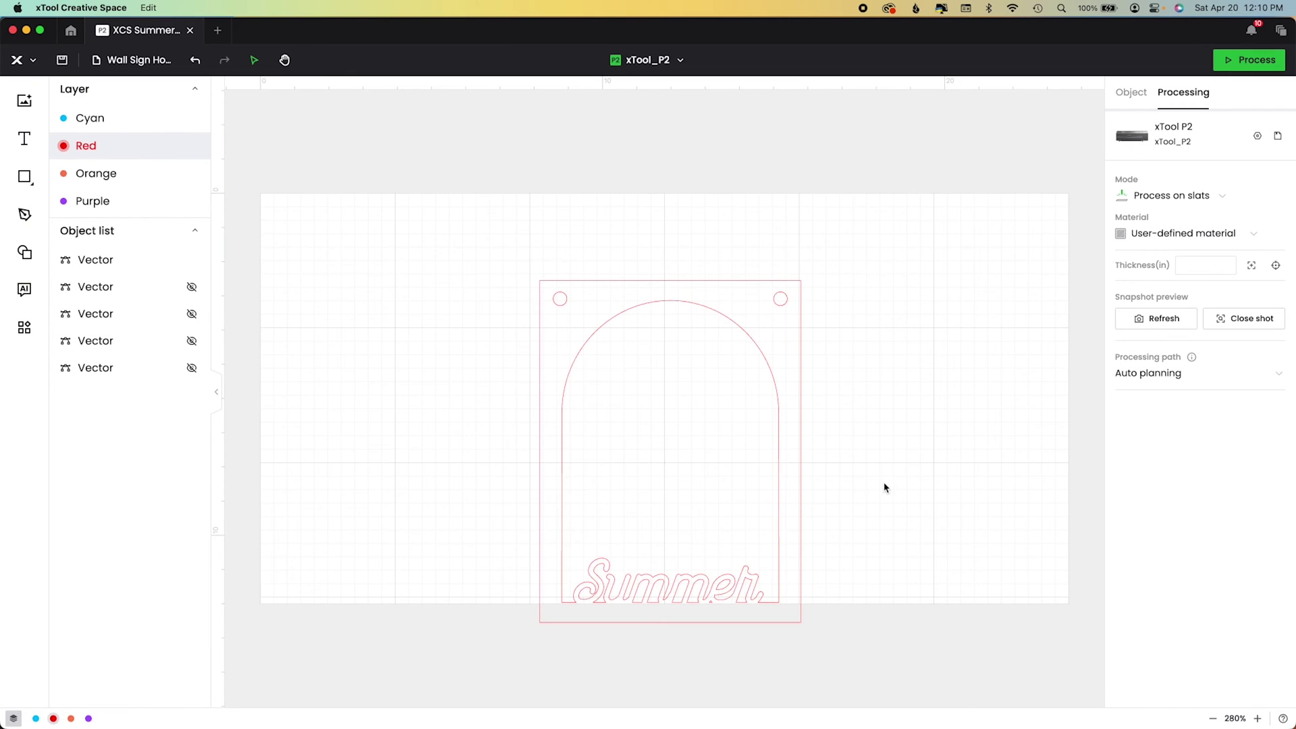
pyautogui.click(700, 286)
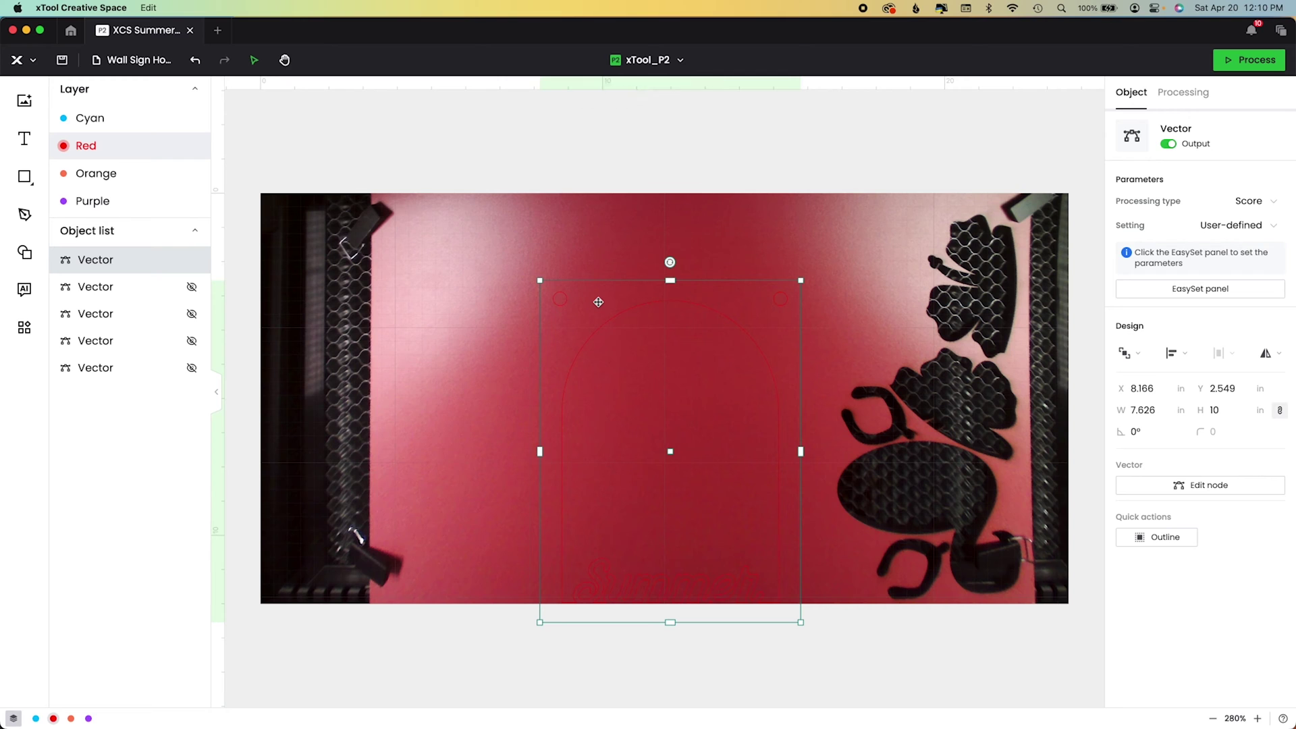
# Take a close camera shot and auto-measure the red board's thickness at 0.185 in
pyautogui.click(896, 267)
pyautogui.click(1245, 330)
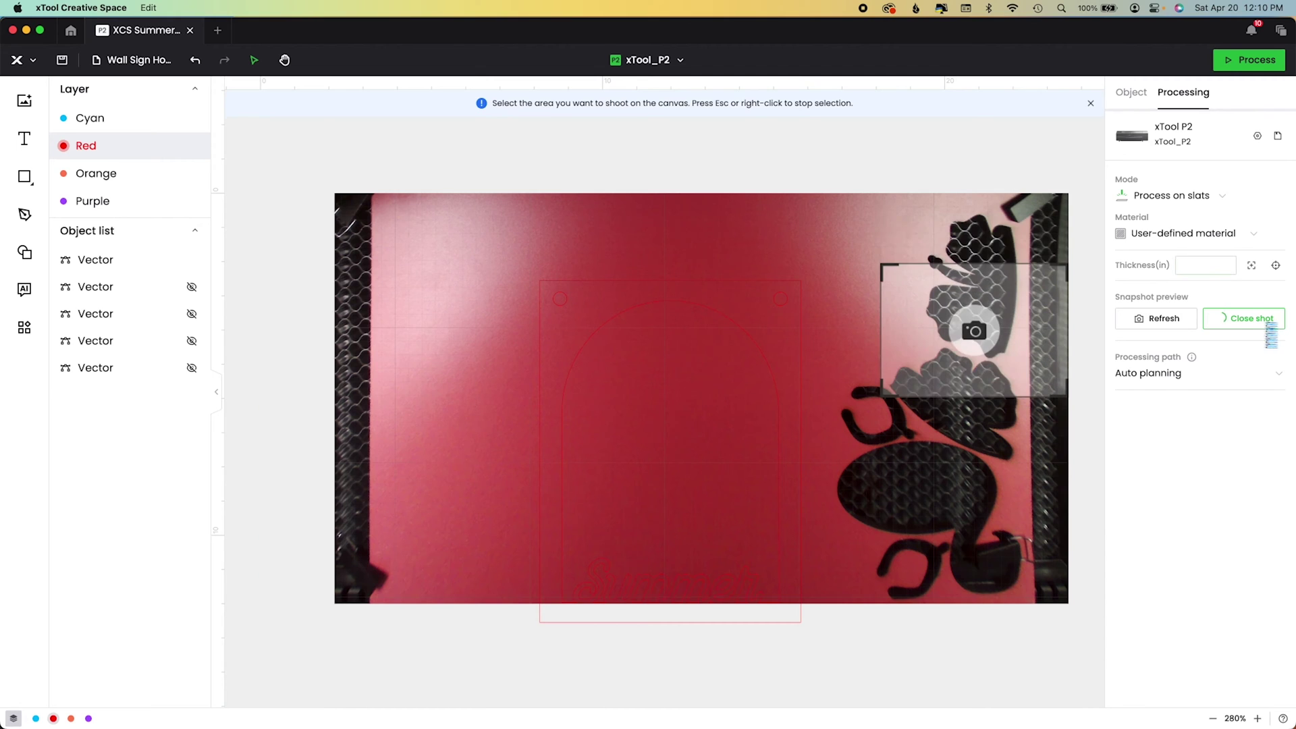
pyautogui.click(1251, 263)
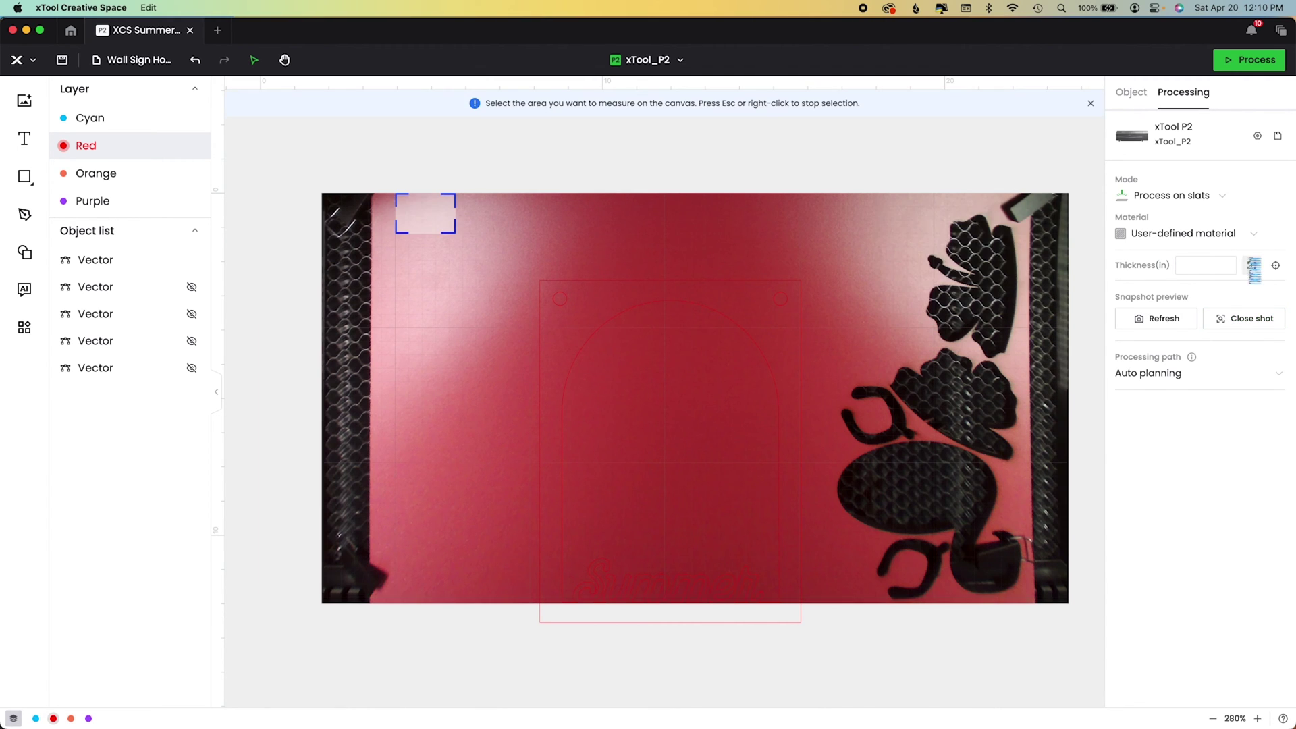
pyautogui.click(430, 241)
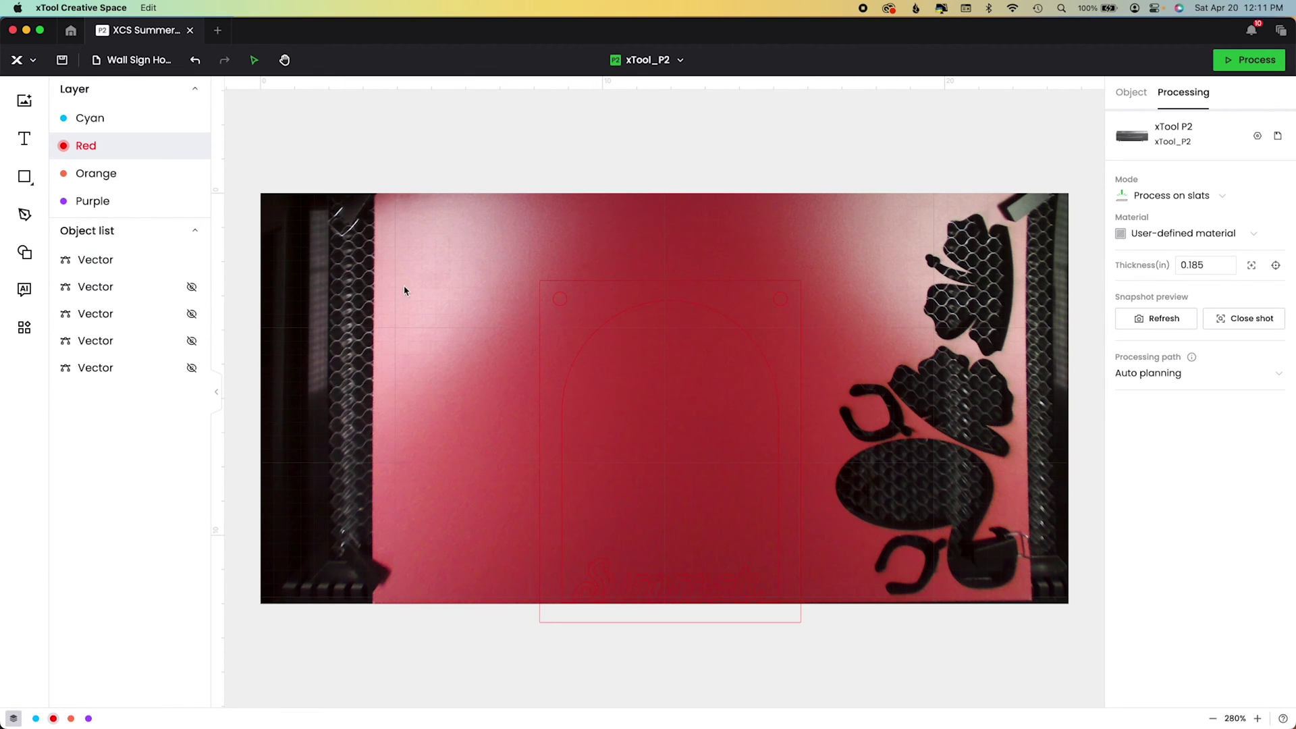
pyautogui.click(20, 60)
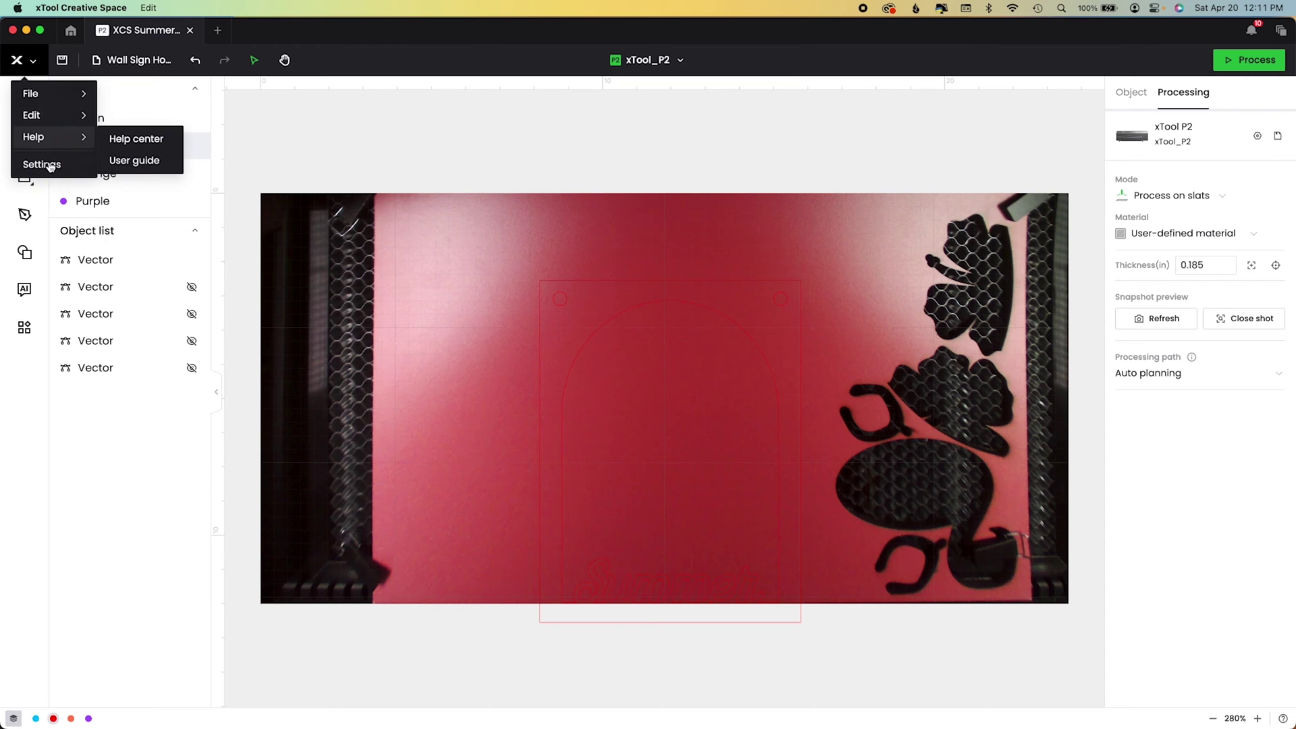
# Change the application unit setting to millimetres
pyautogui.click(45, 165)
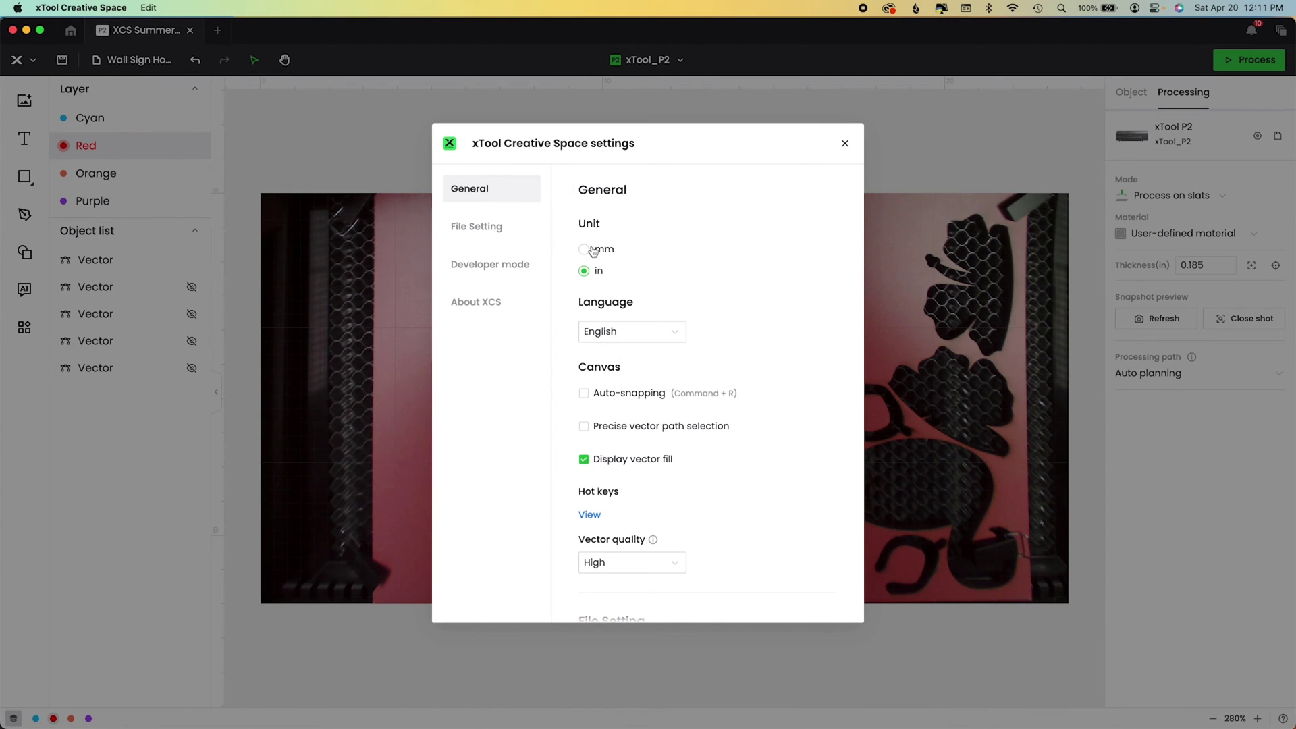
pyautogui.click(593, 250)
pyautogui.click(837, 147)
pyautogui.click(844, 143)
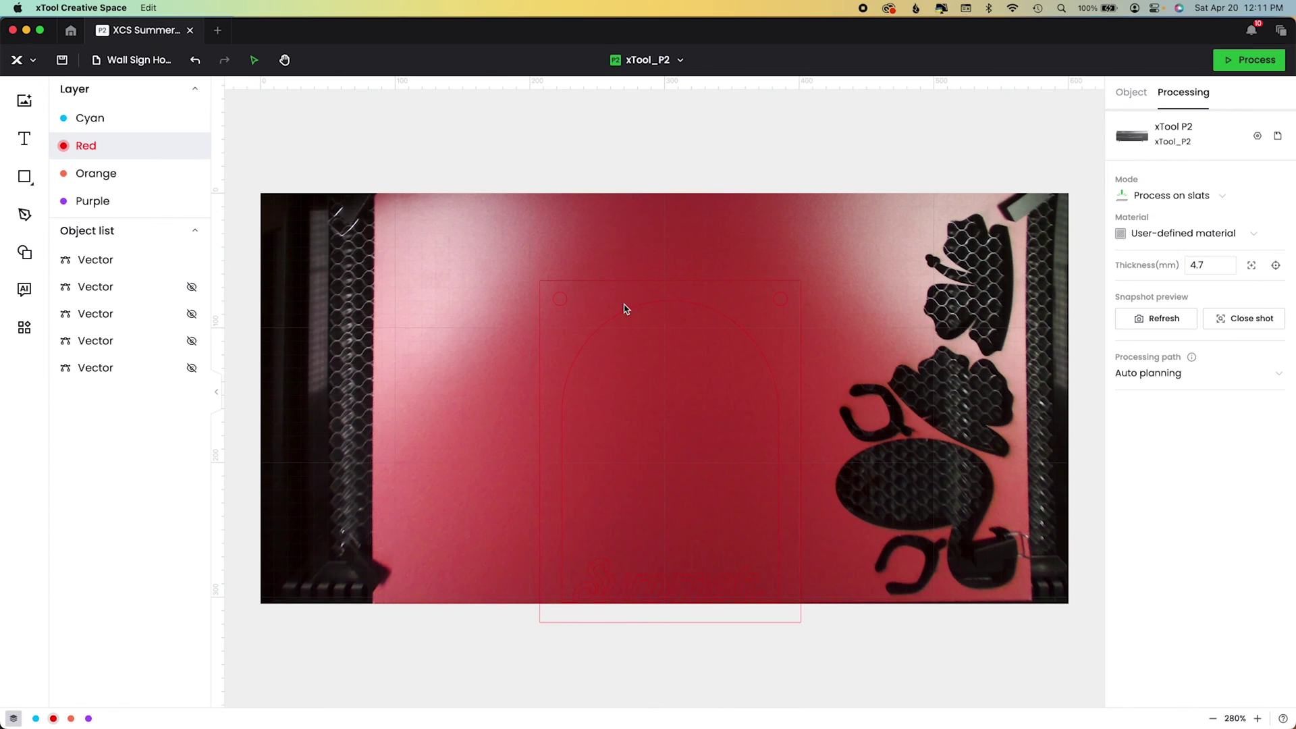
# Move the arch design onto the board and take a close-up of the board's top-left corner
pyautogui.moveTo(624, 303); pyautogui.dragTo(463, 216)
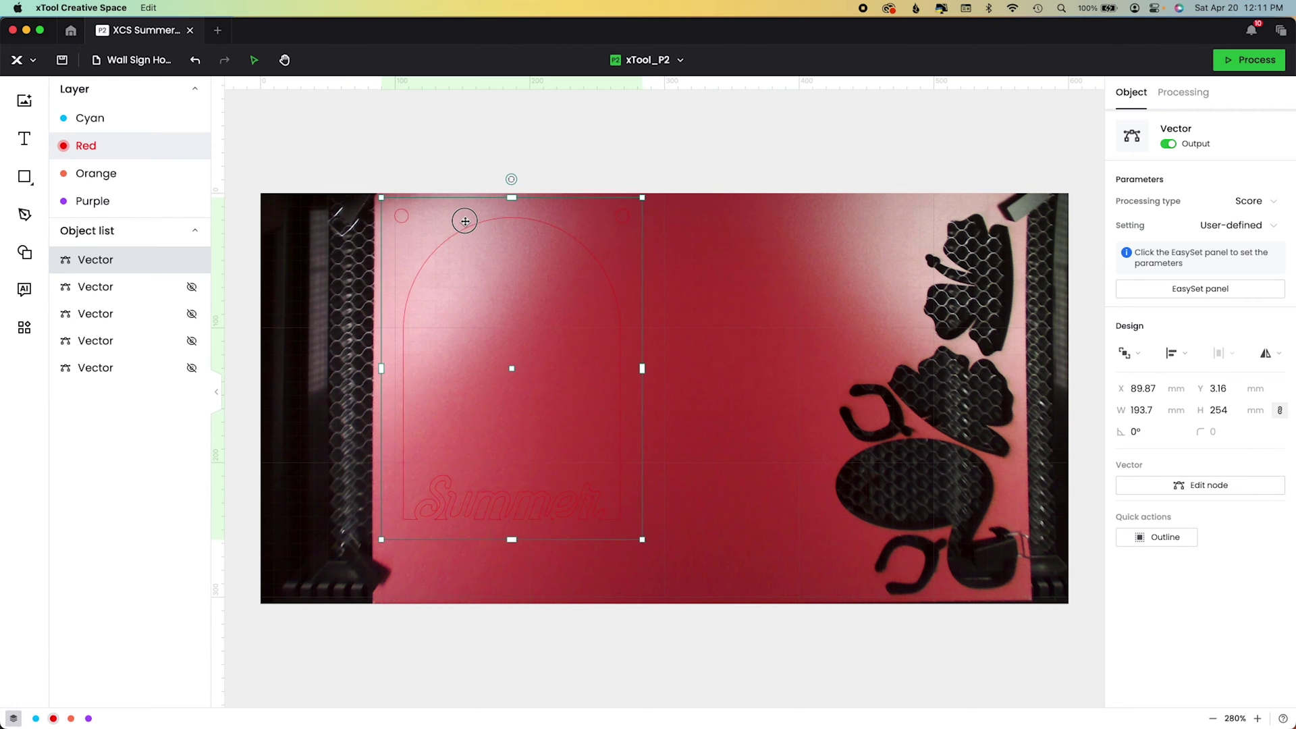
pyautogui.click(1004, 285)
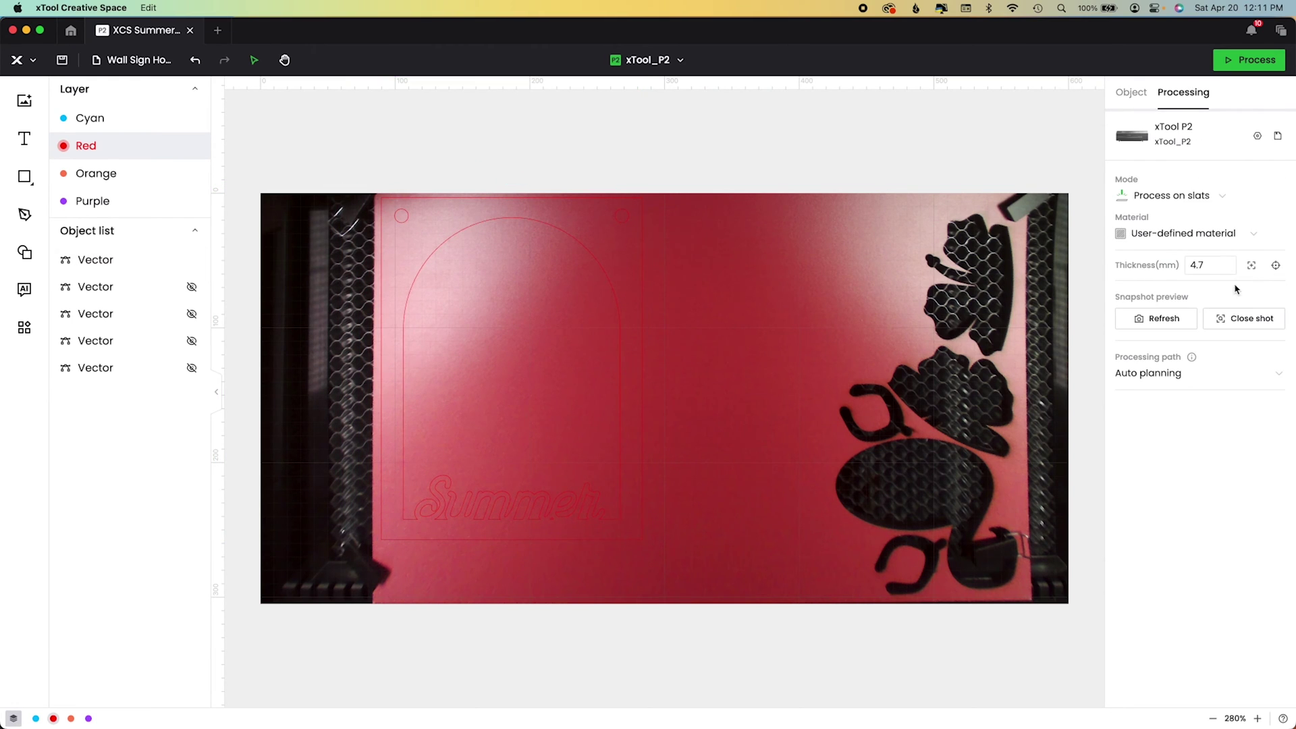
pyautogui.click(1236, 318)
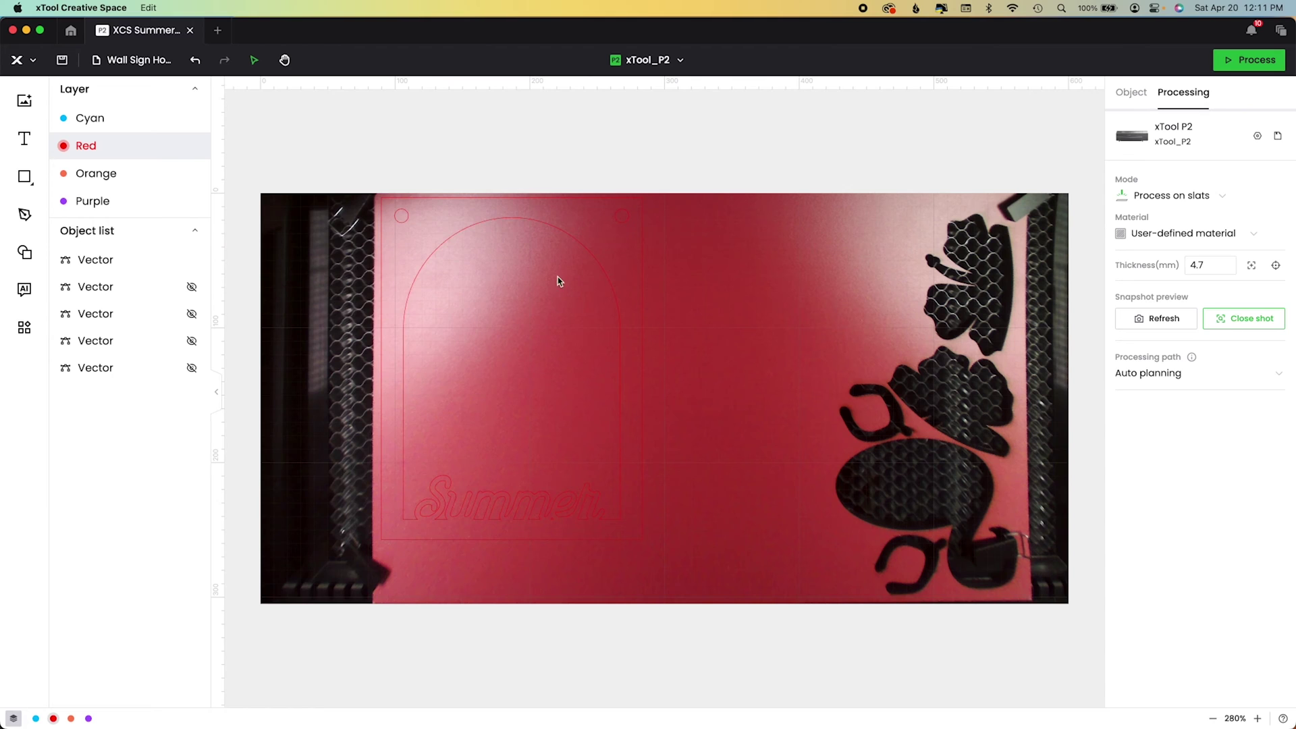
pyautogui.click(385, 207)
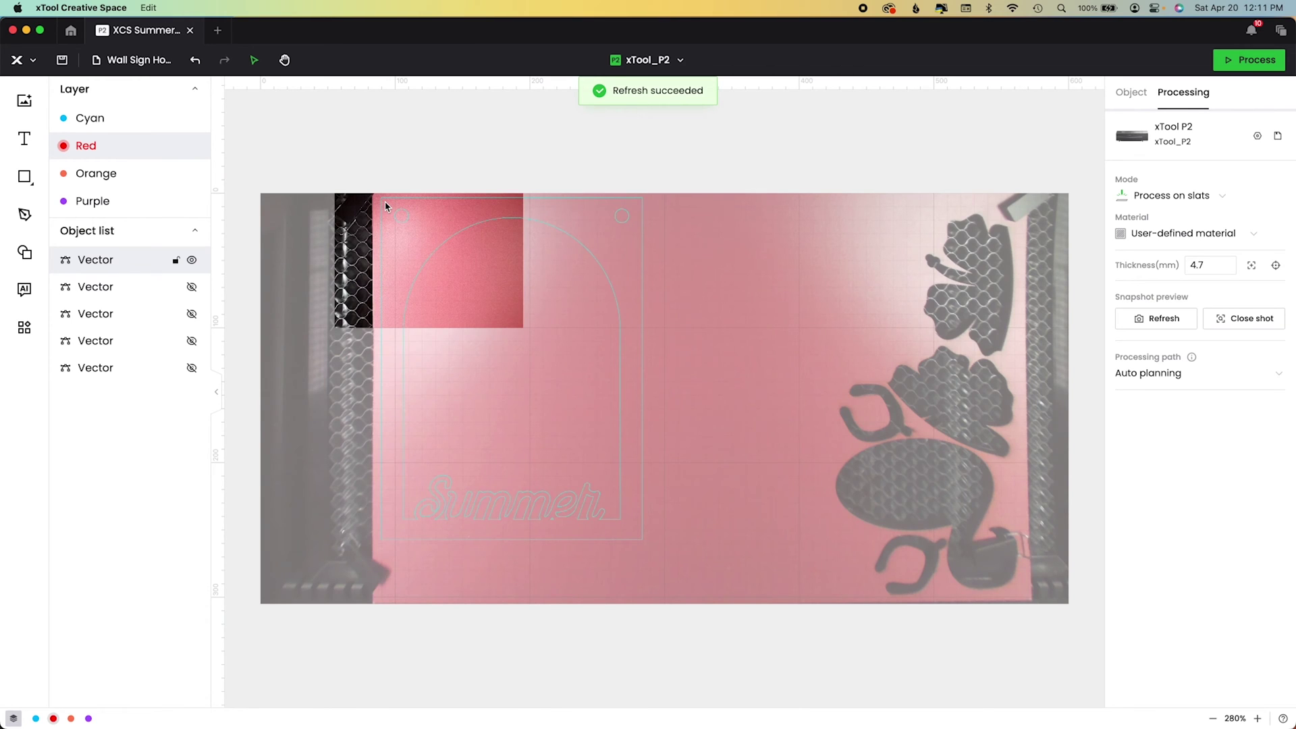
# Nudge the arch against the board's top-left edge to X 85.34, Y 1.73
pyautogui.scroll(3, 385, 206)
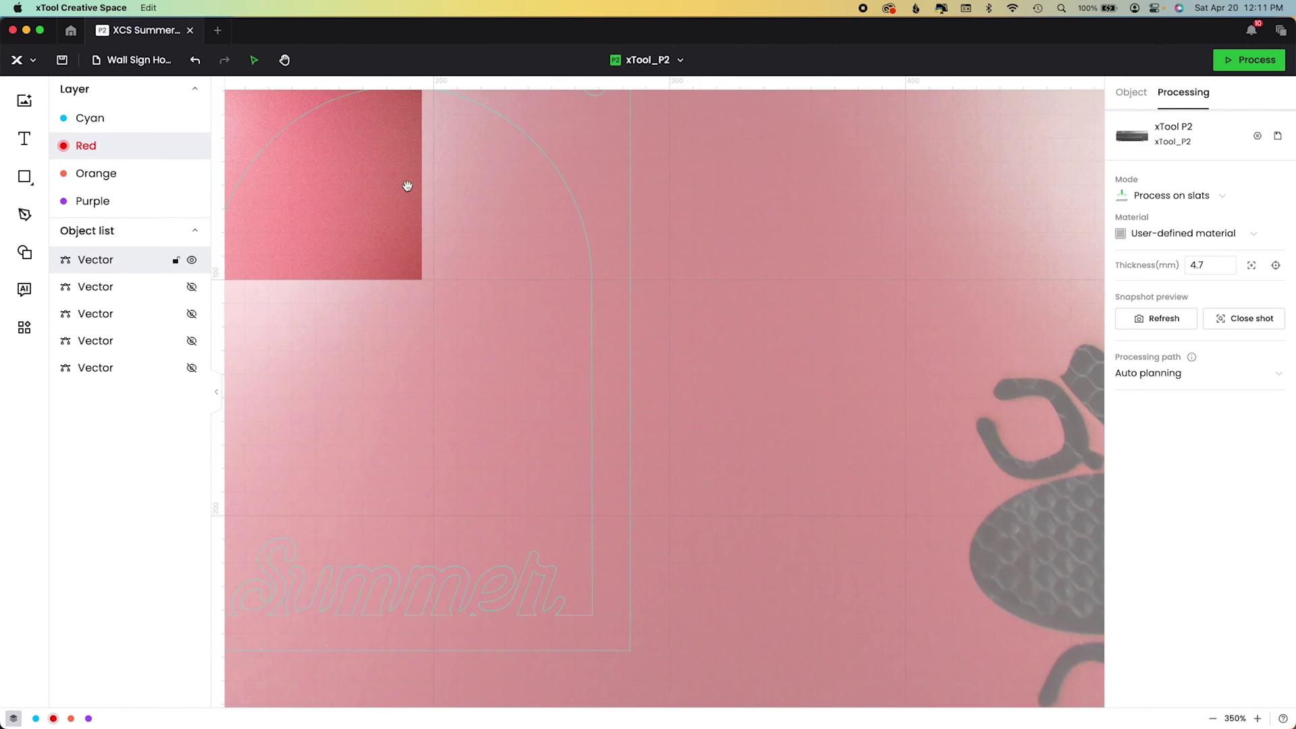
pyautogui.hscroll(-6, 618, 362)
pyautogui.scroll(4, 618, 361)
pyautogui.click(573, 359)
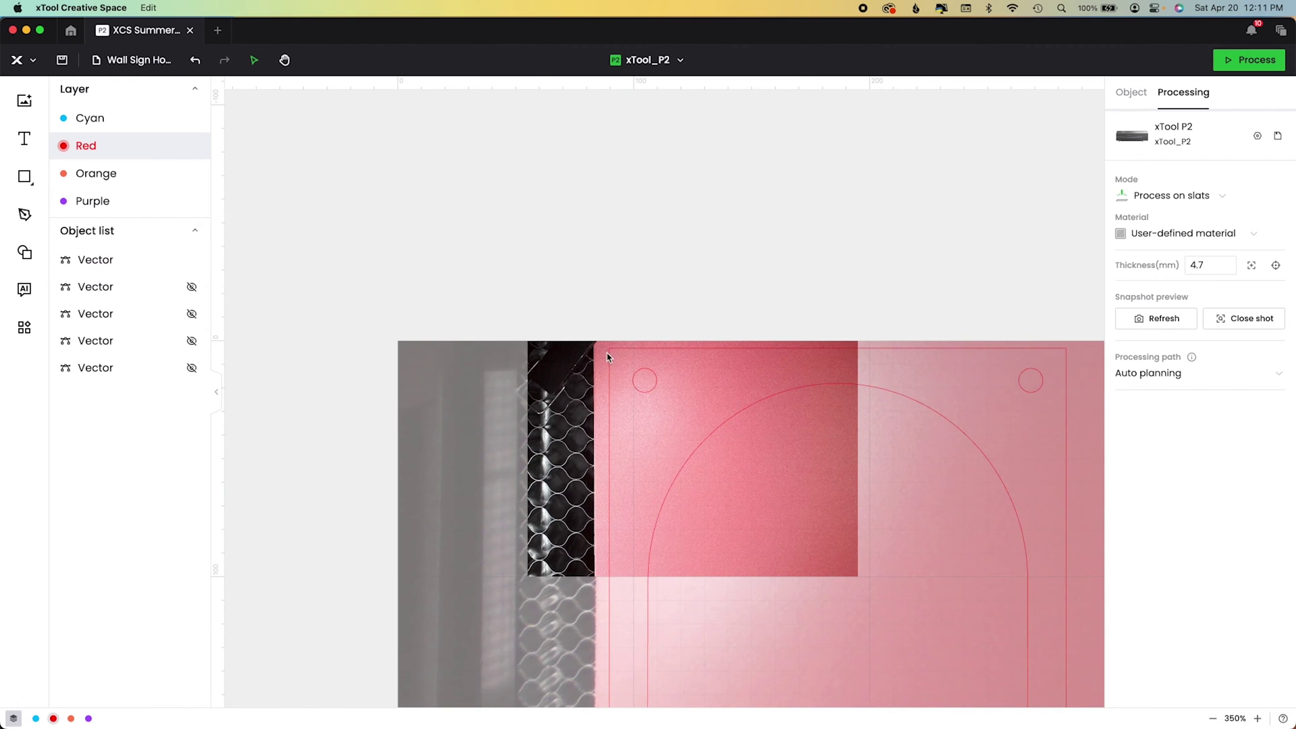
pyautogui.moveTo(632, 371); pyautogui.dragTo(617, 365)
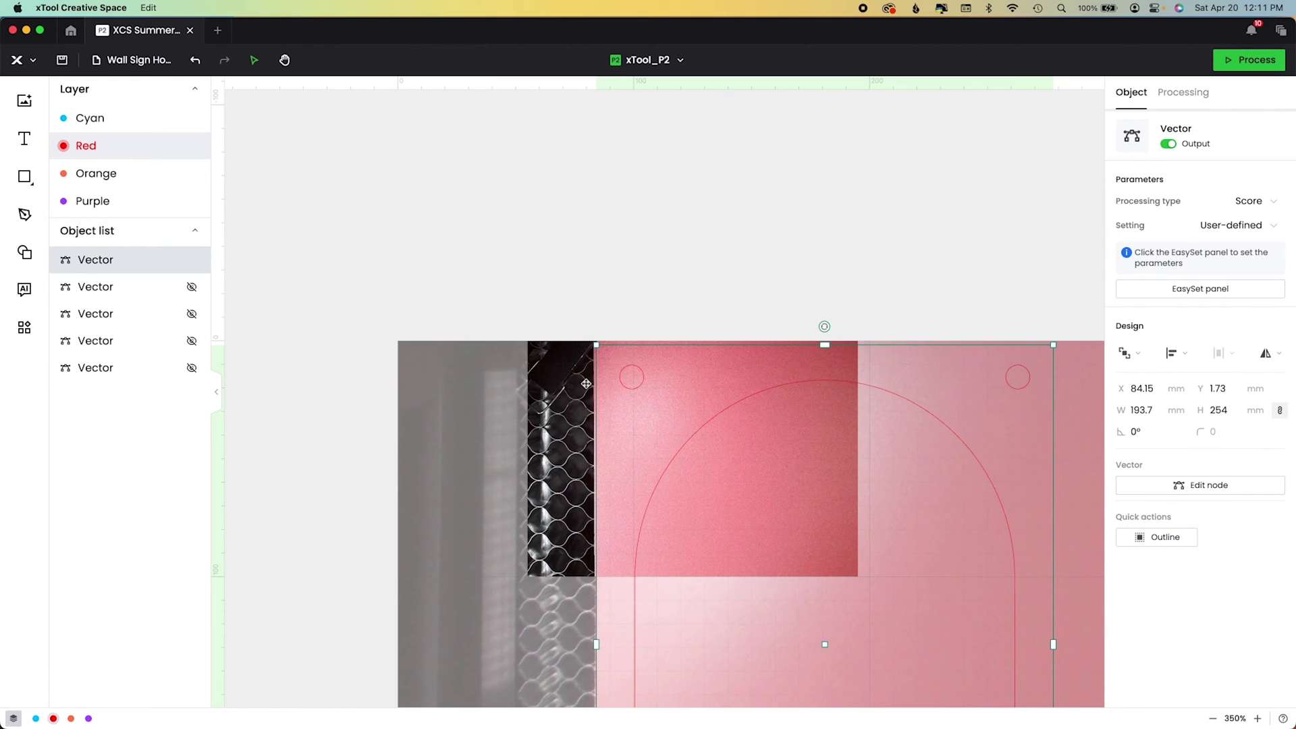
pyautogui.moveTo(617, 367); pyautogui.dragTo(624, 367)
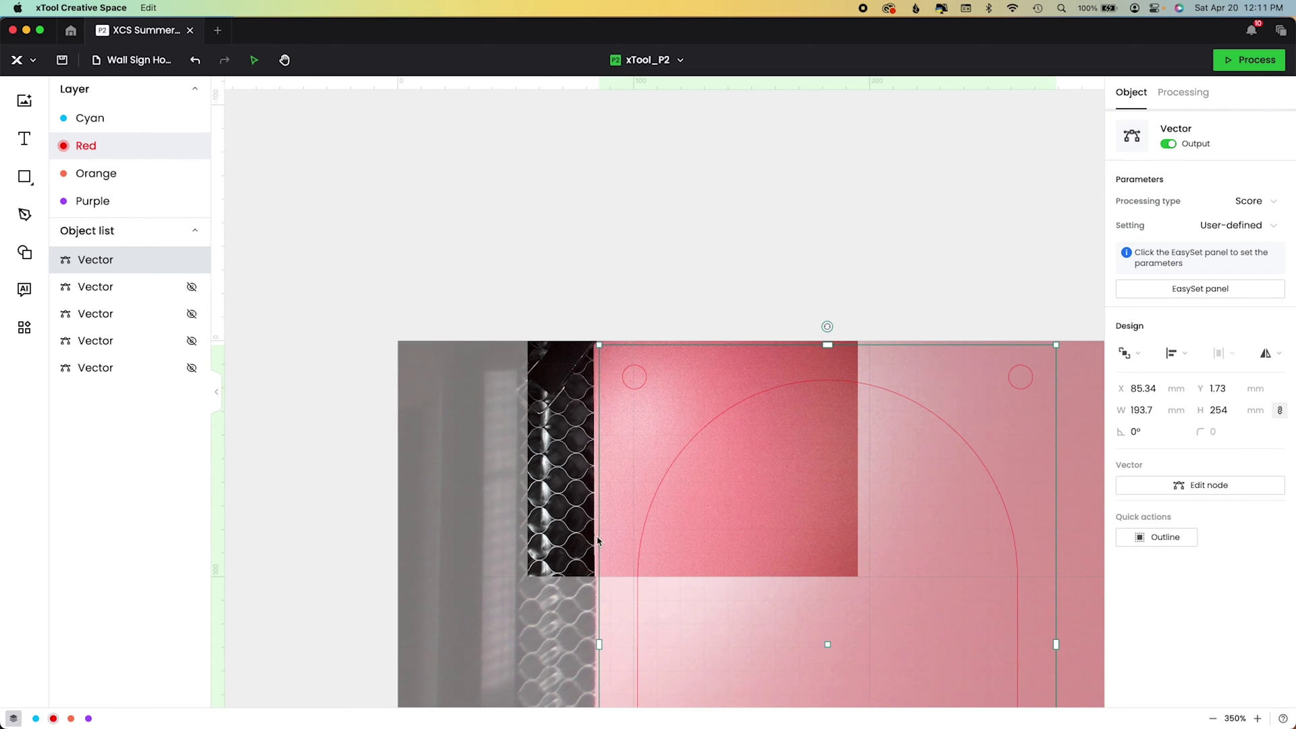
pyautogui.scroll(-2, 598, 541)
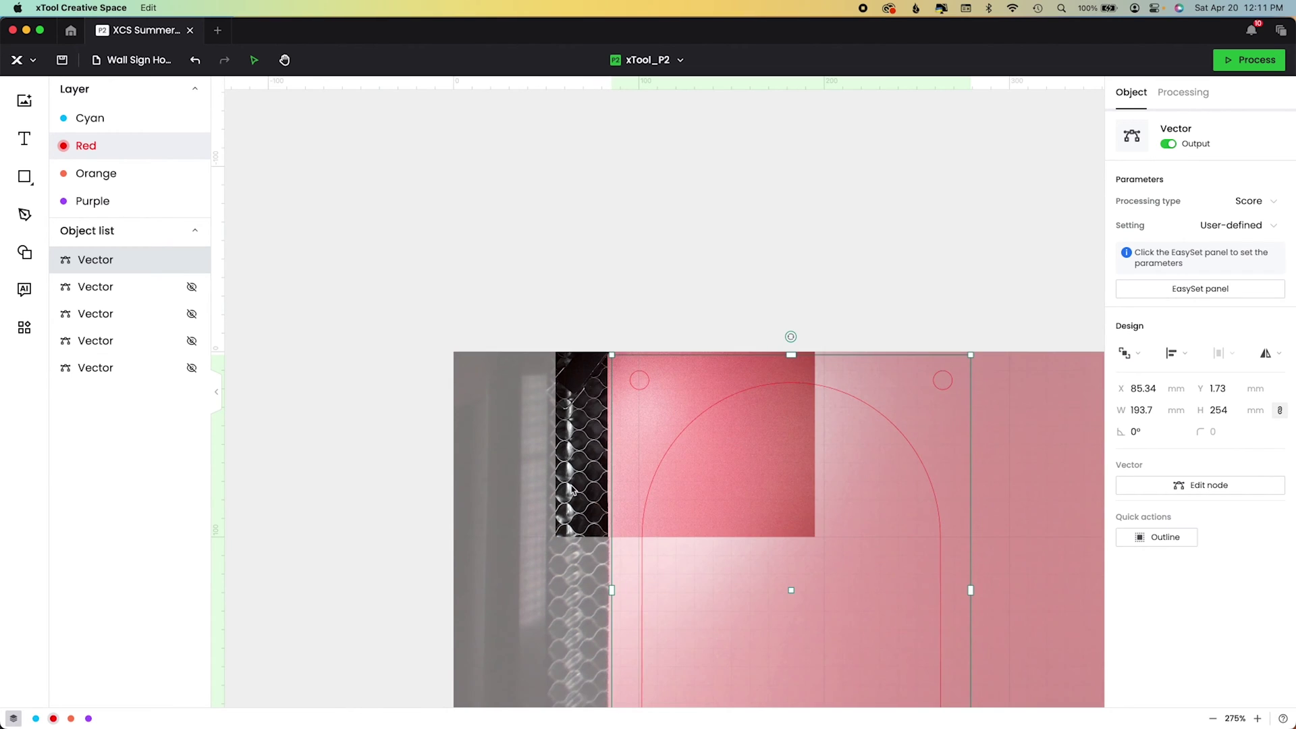
pyautogui.rightClick(574, 482)
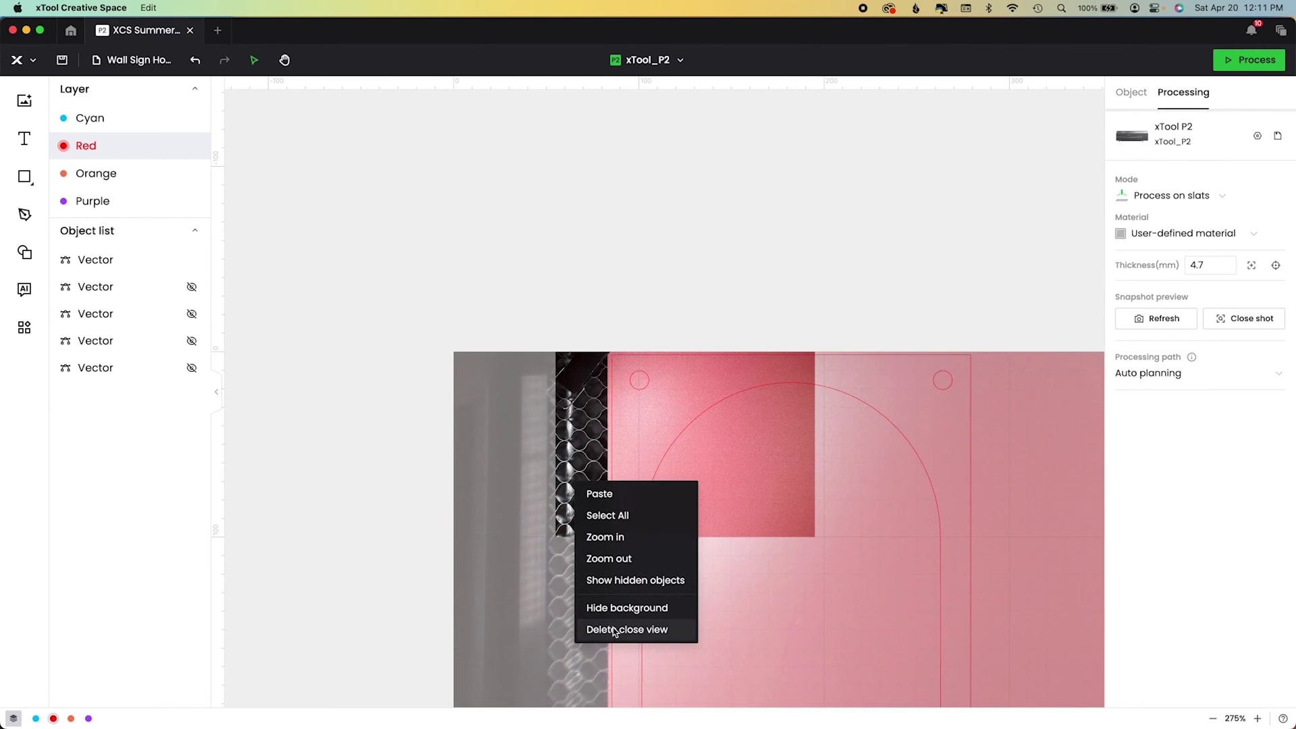
# Replace the old close view with a new close-up of the board's bottom-left corner
pyautogui.click(614, 631)
pyautogui.scroll(-5, 500, 405)
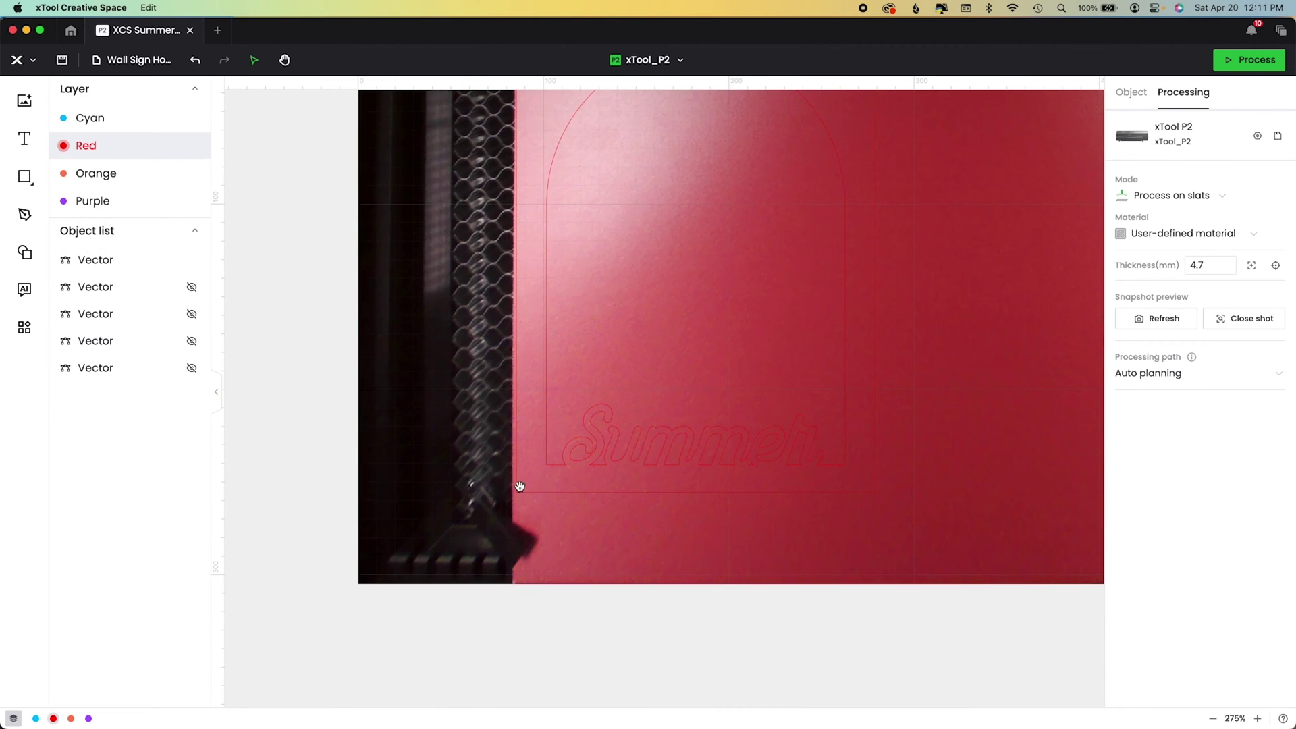
pyautogui.moveTo(488, 494); pyautogui.dragTo(497, 563)
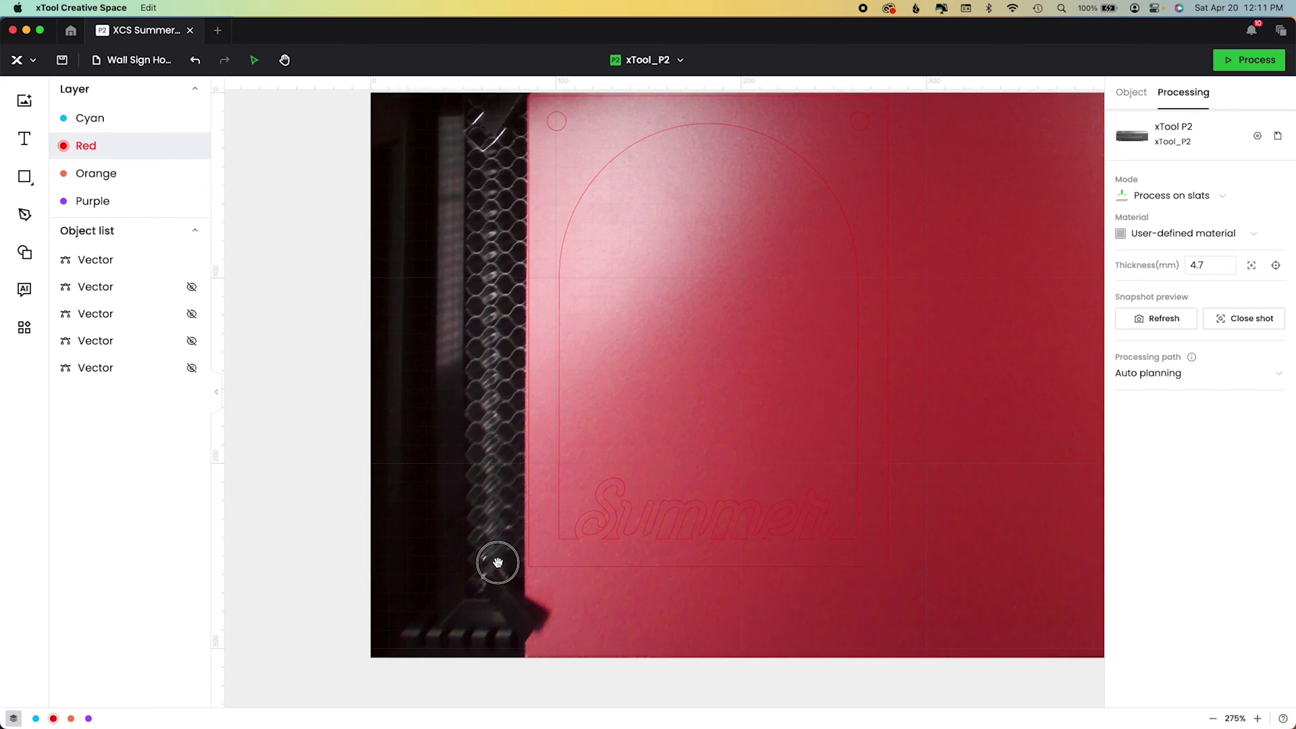
pyautogui.click(1253, 318)
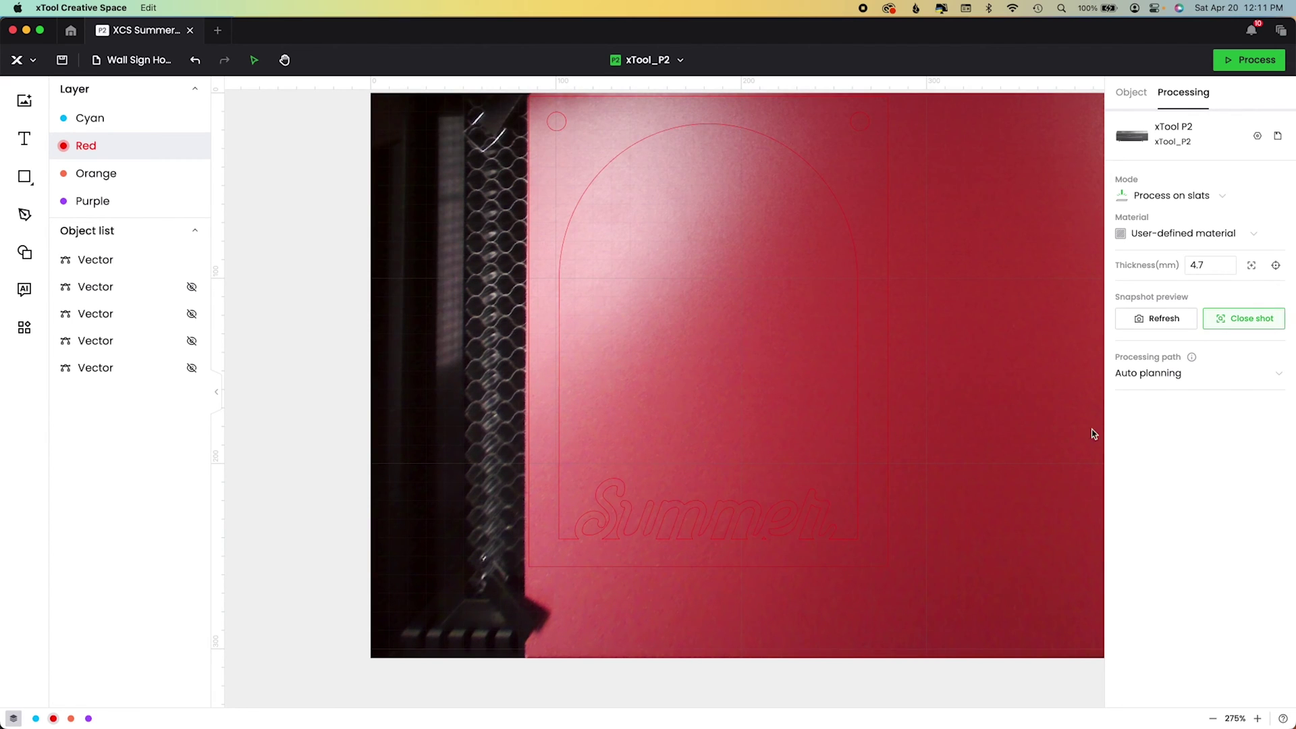
pyautogui.click(545, 547)
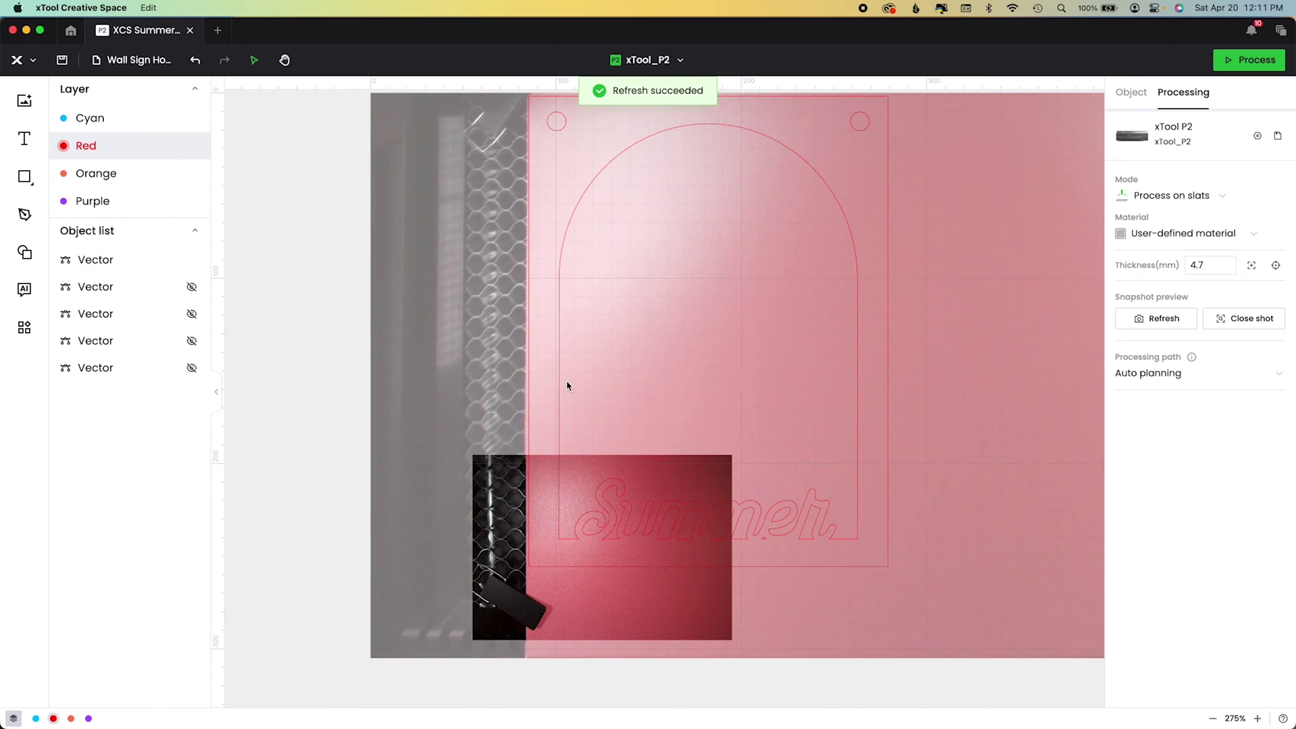
# Nudge the arch 1 mm right to X 86.34 and delete the close shot
pyautogui.click(565, 382)
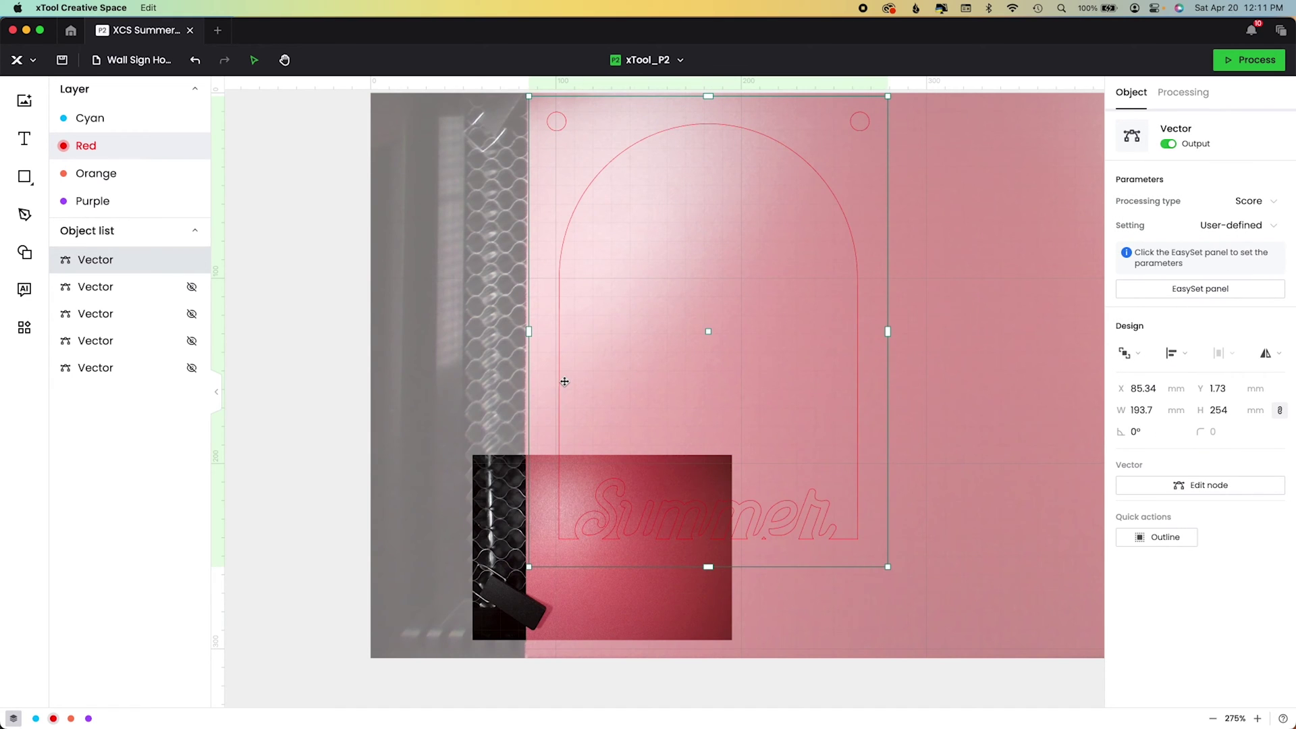
pyautogui.press('Right')
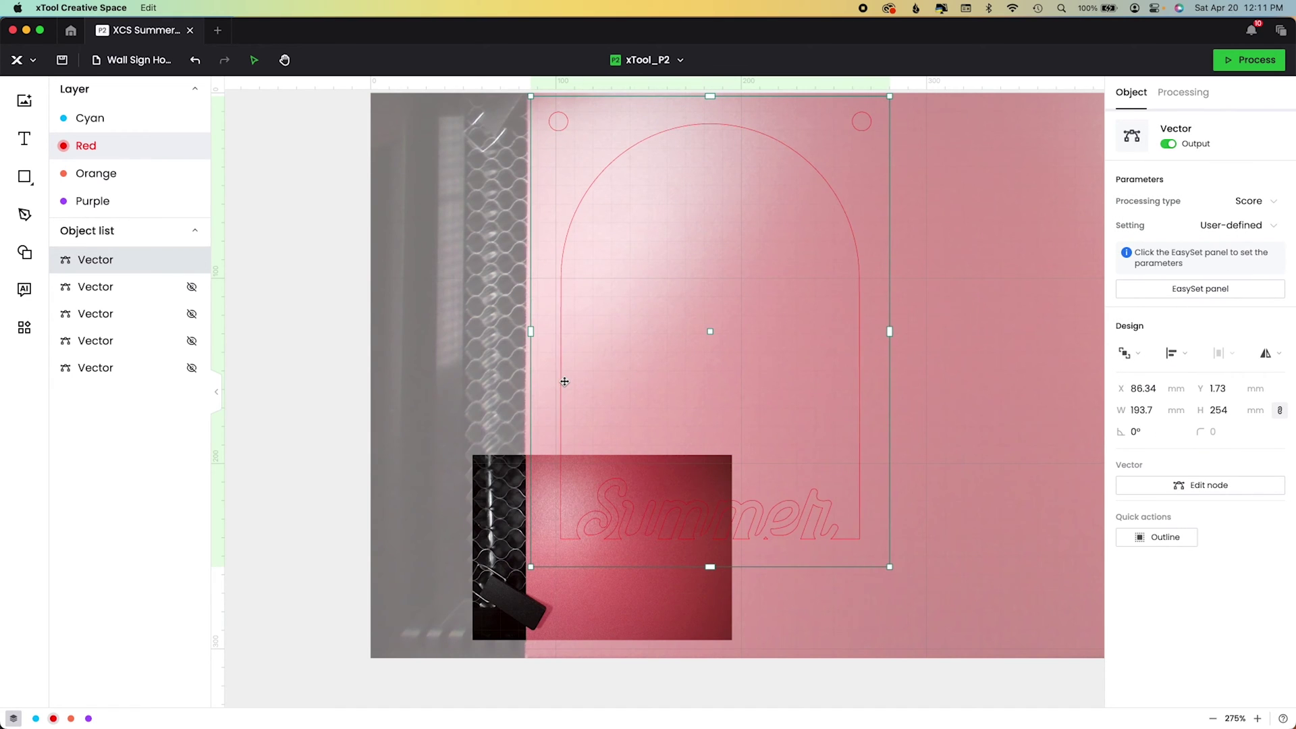
pyautogui.rightClick(493, 556)
pyautogui.click(550, 702)
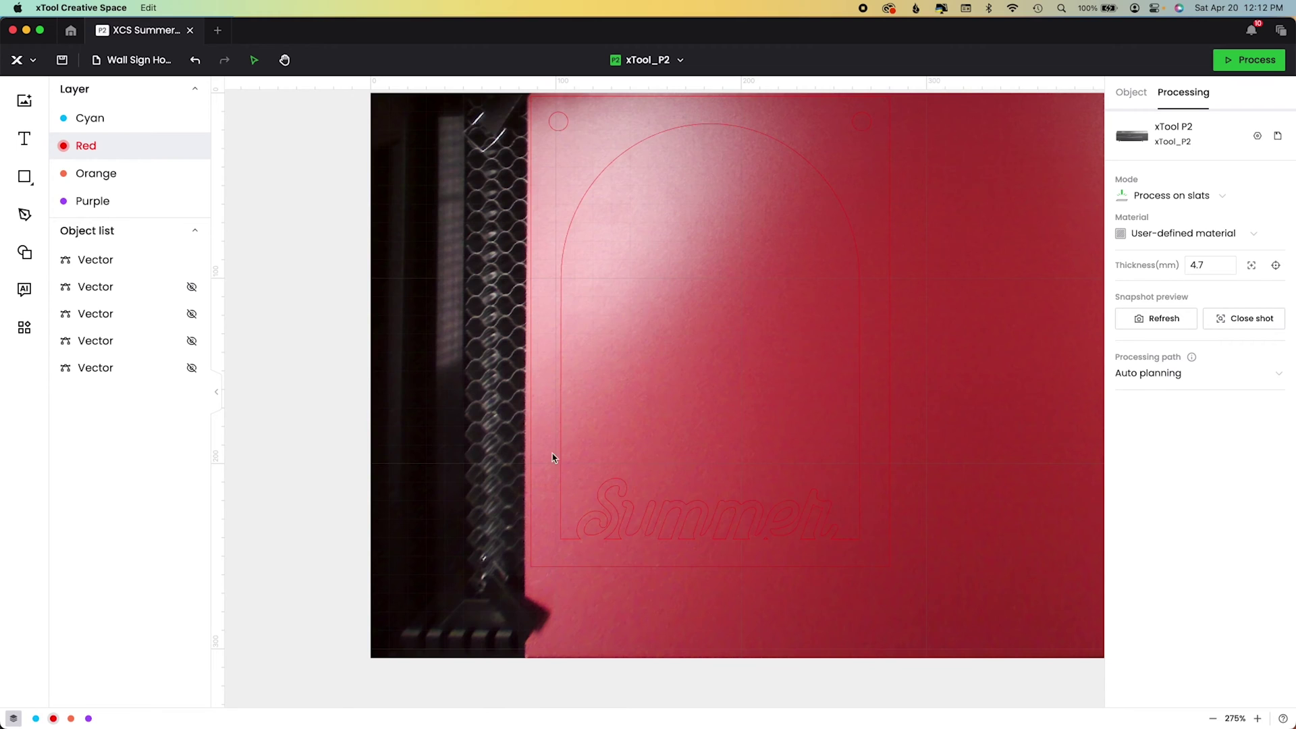
pyautogui.click(611, 136)
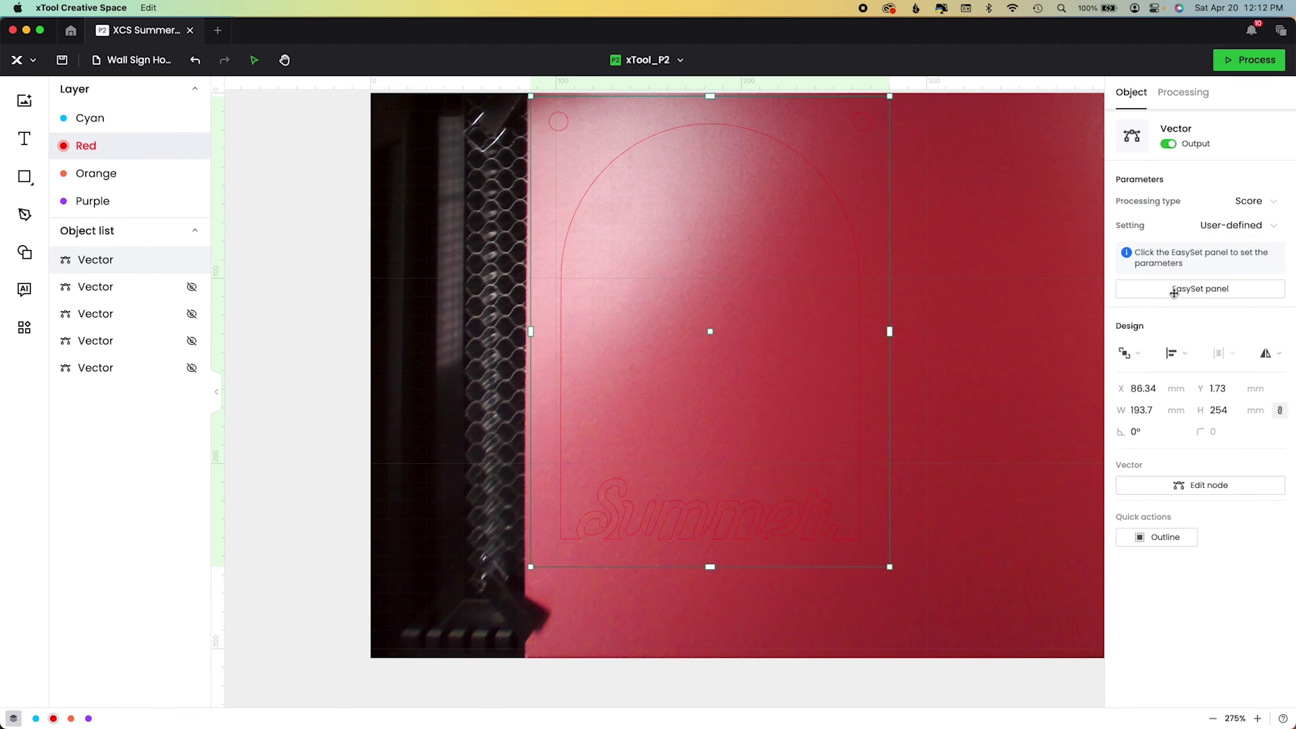
# Raise the arch outline's EasySet score power to 74% and begin entering a new speed
pyautogui.click(1232, 291)
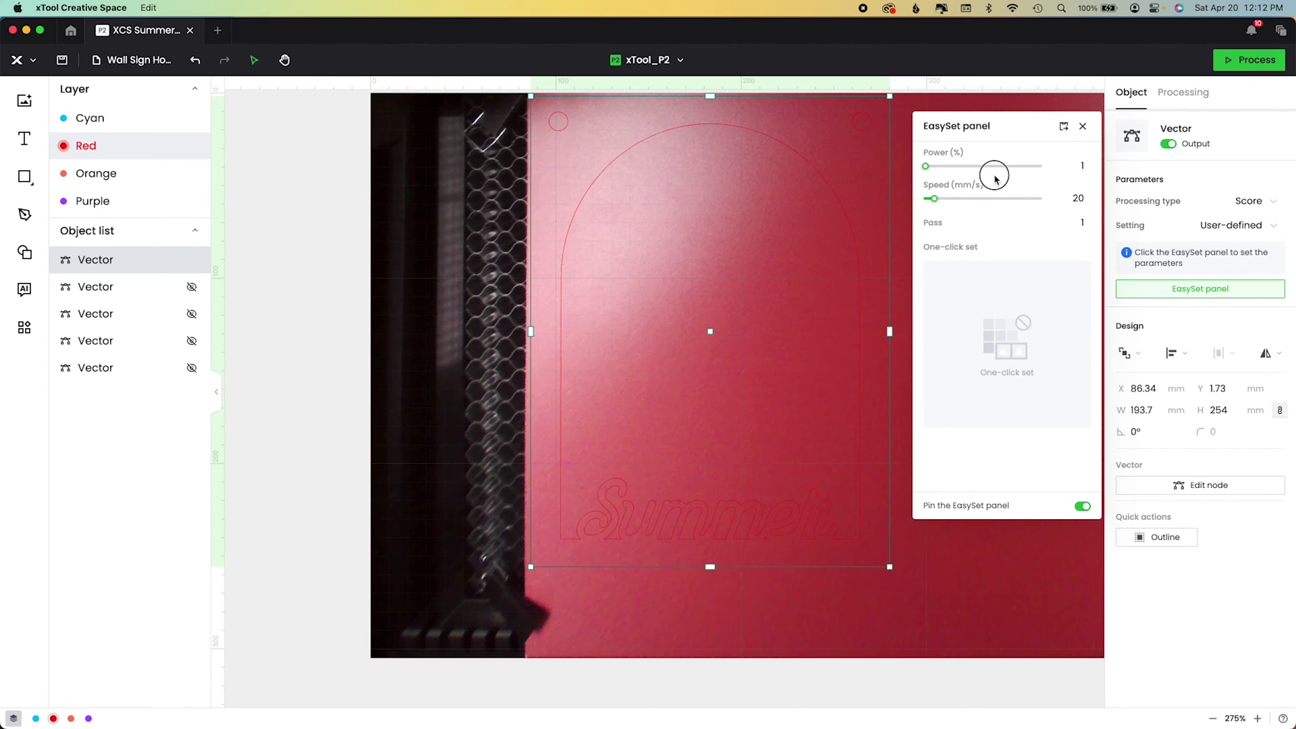
pyautogui.moveTo(931, 172); pyautogui.dragTo(1010, 166)
pyautogui.click(1075, 198)
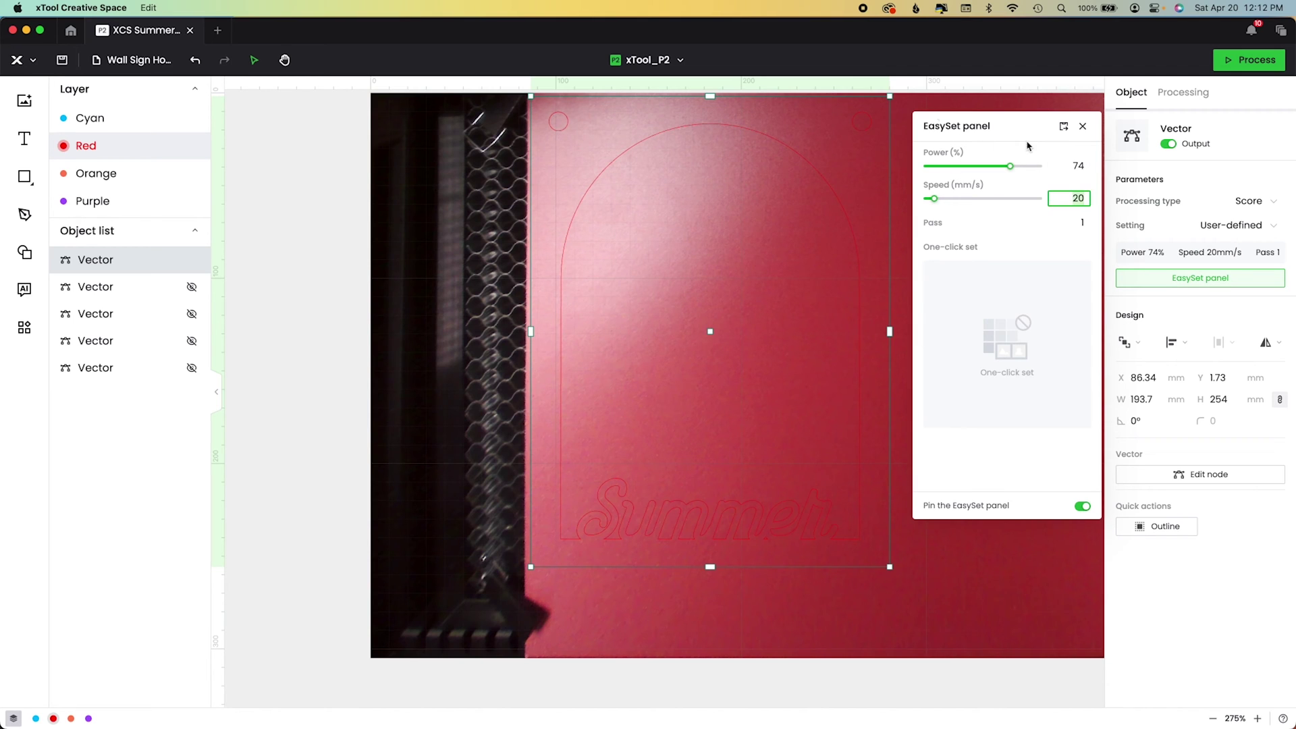
pyautogui.write('151')
pyautogui.click(1083, 126)
# Search the Material EasySet Library for 'MDF' and open the 3mm MDF settings card
pyautogui.click(1031, 216)
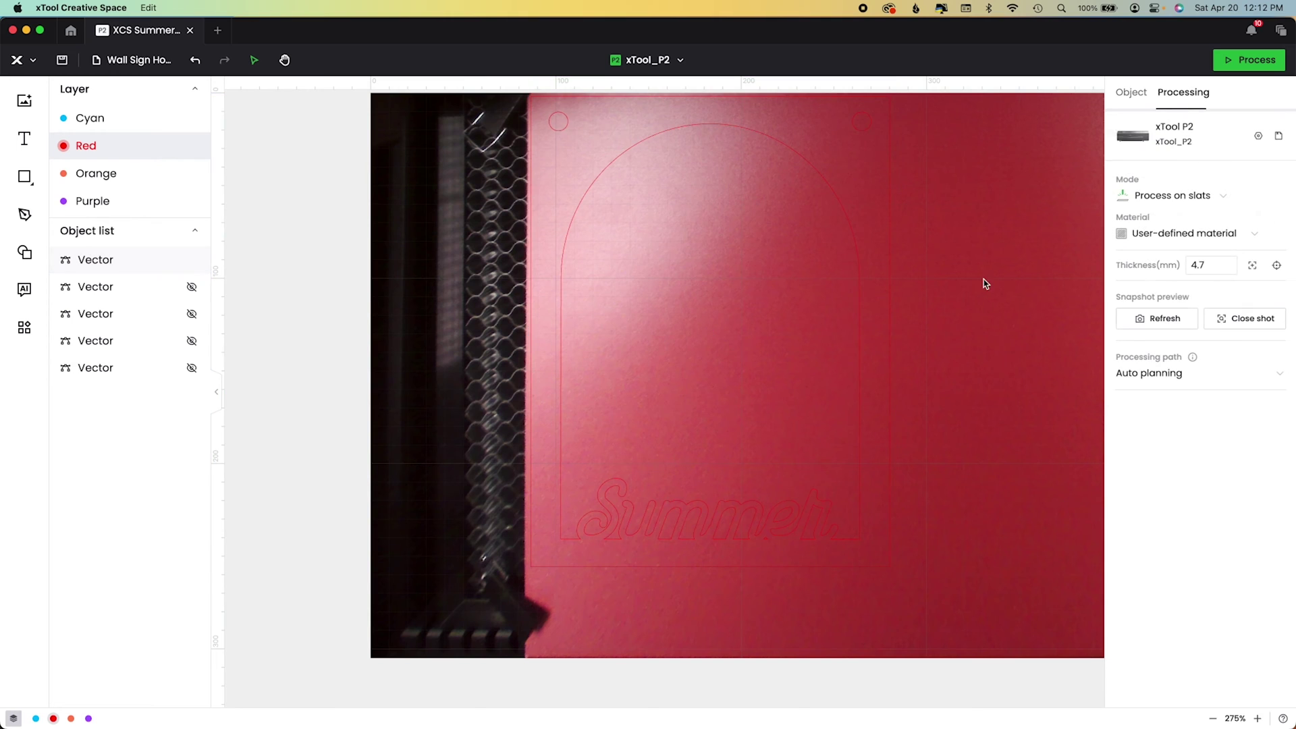
pyautogui.click(1222, 234)
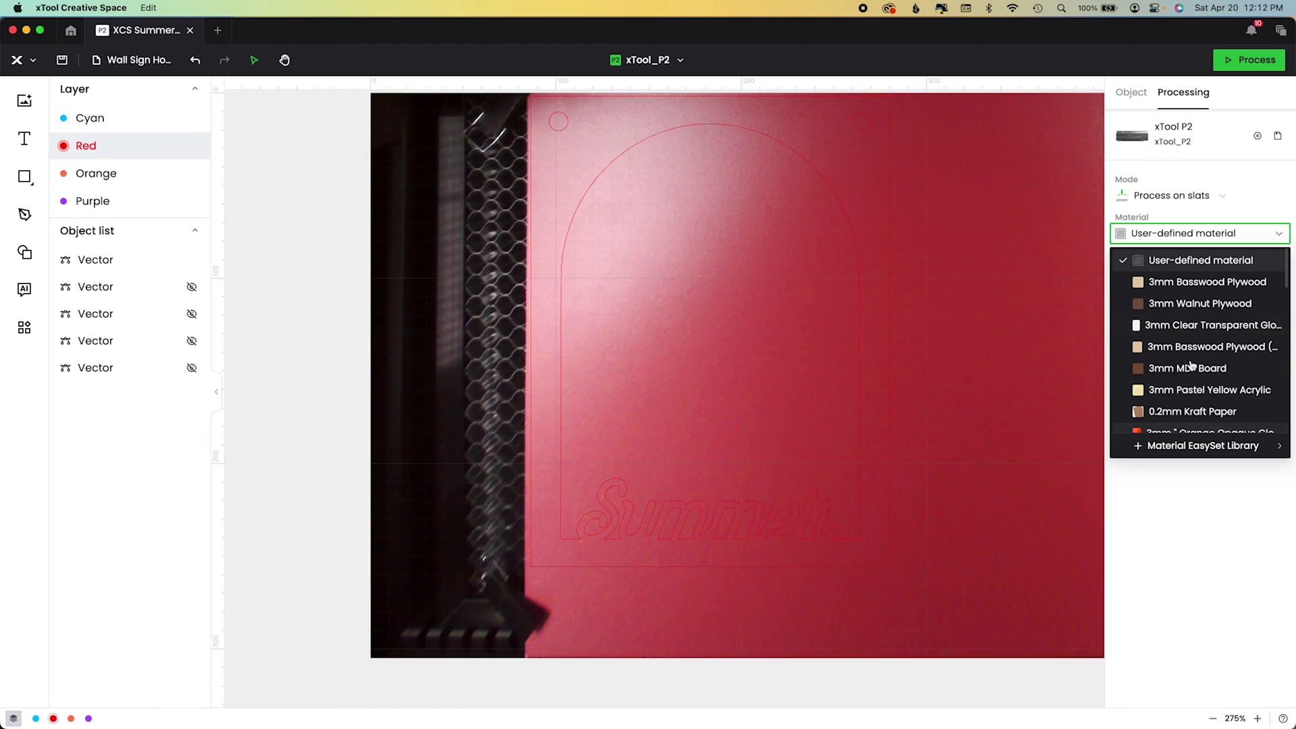
pyautogui.moveTo(1191, 379)
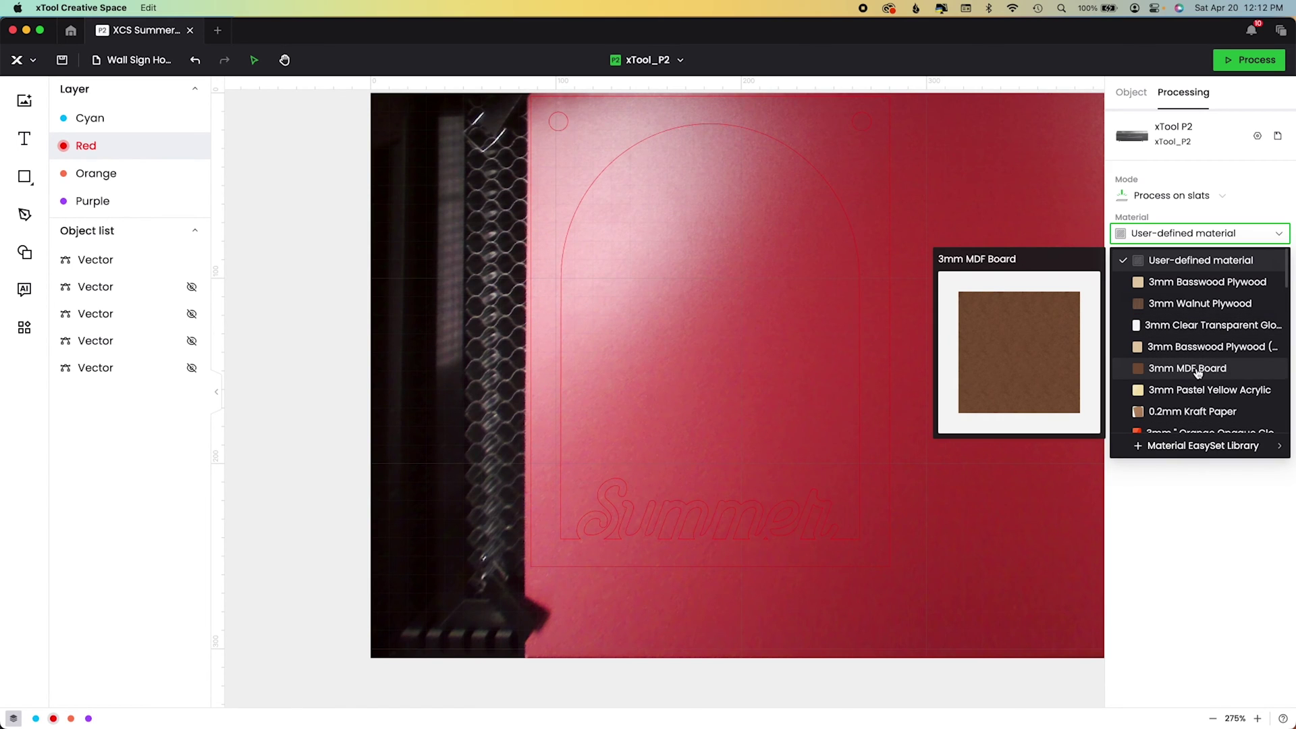
pyautogui.click(1198, 447)
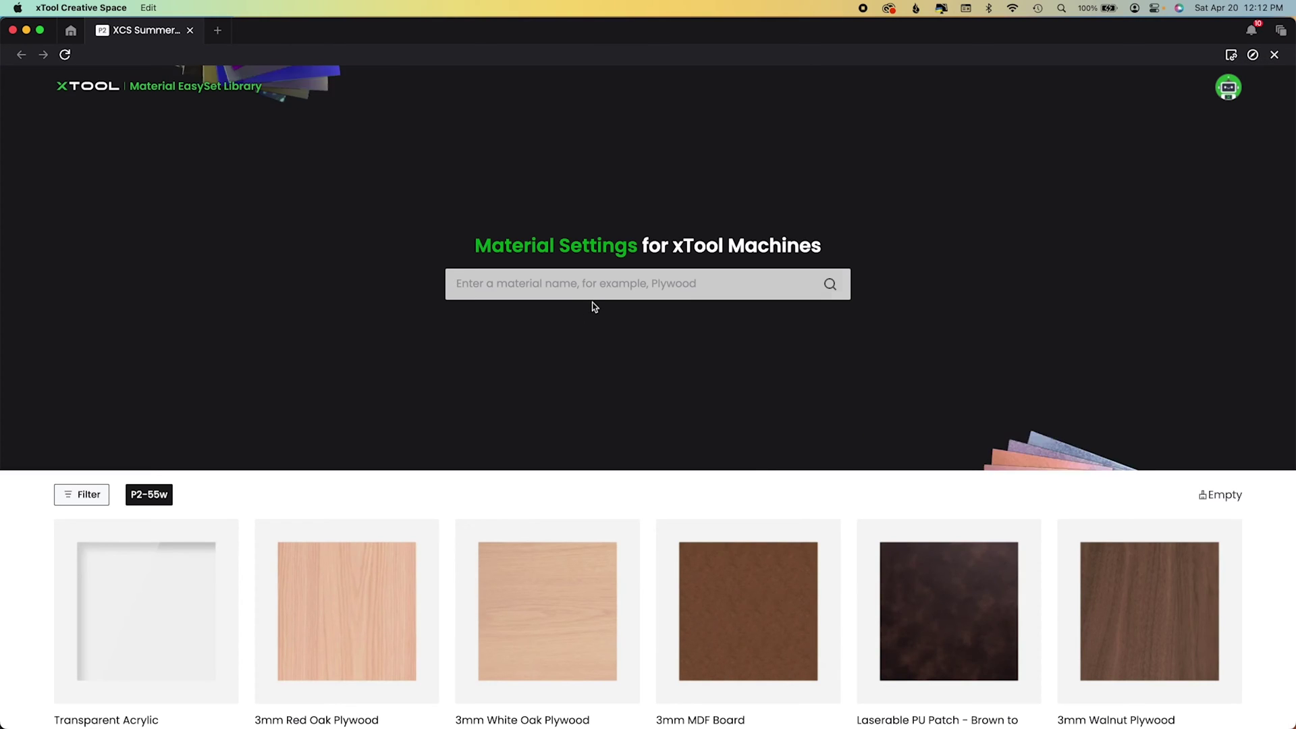
pyautogui.click(590, 291)
pyautogui.write('MDF')
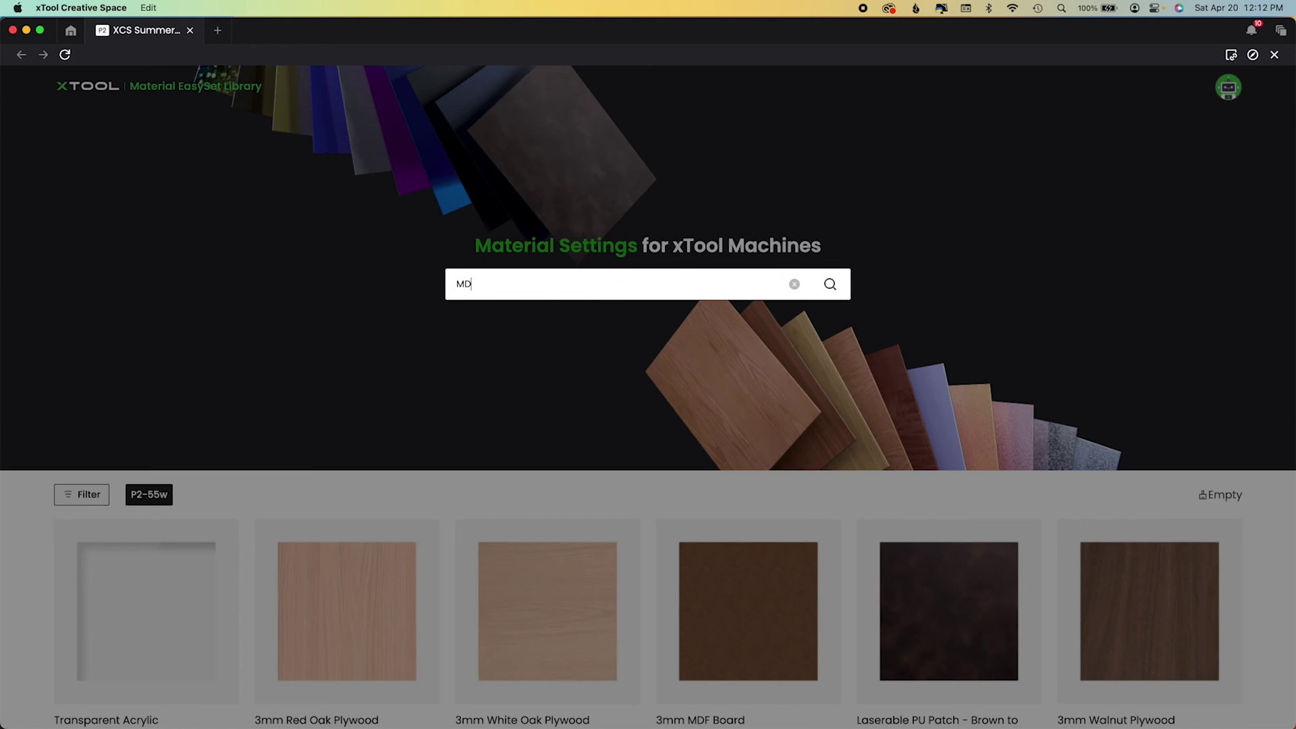
pyautogui.click(581, 320)
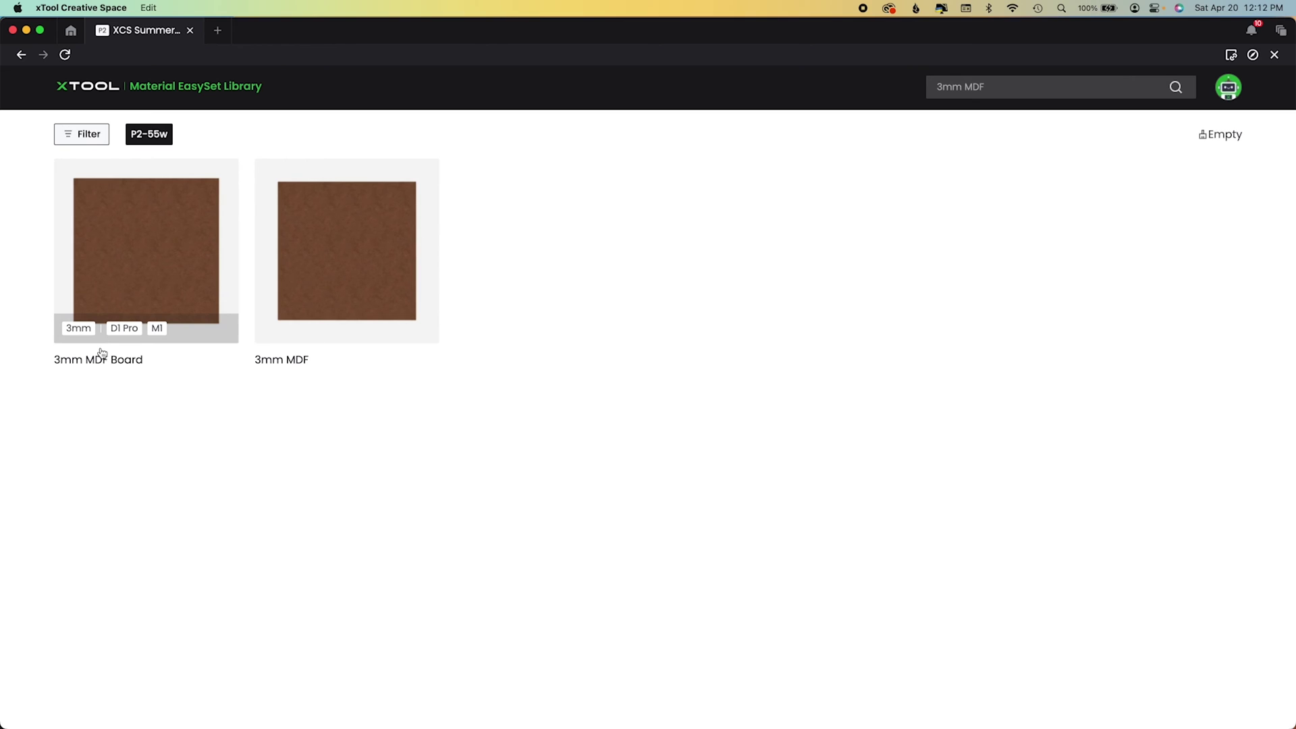
pyautogui.click(351, 301)
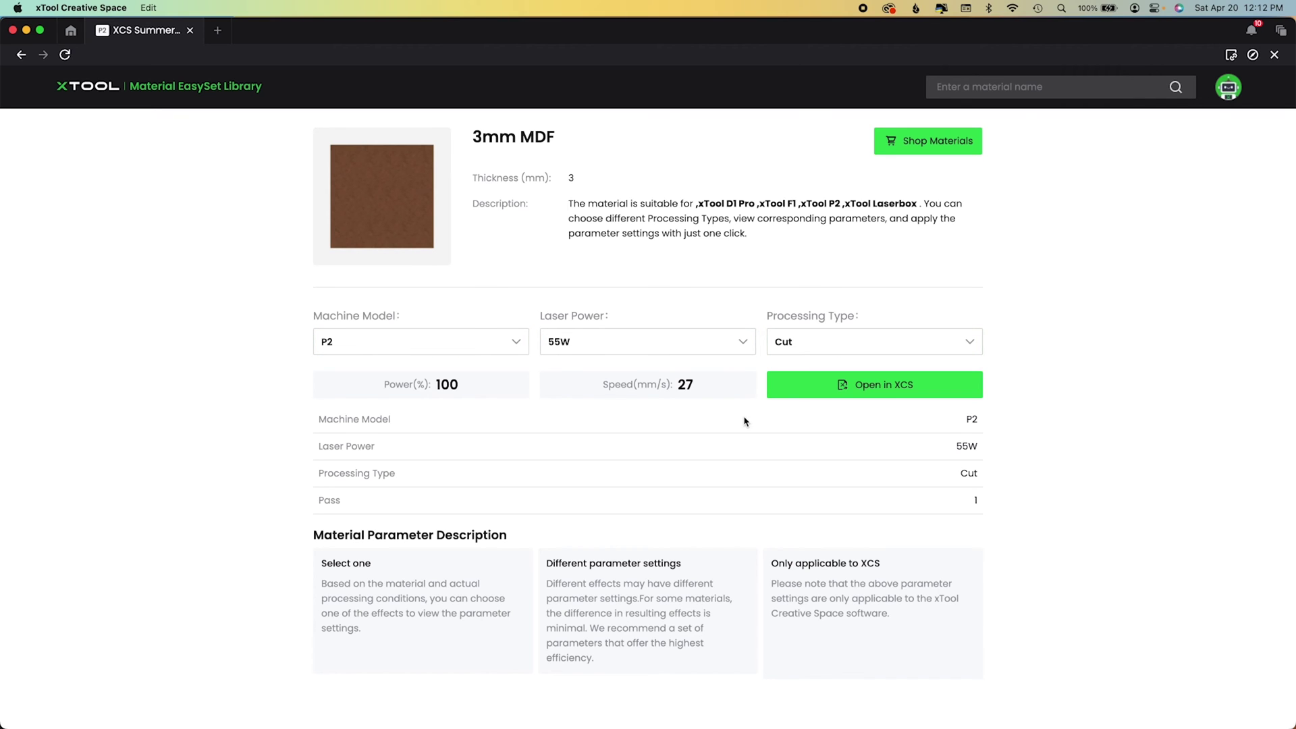
pyautogui.press('super+Tab')
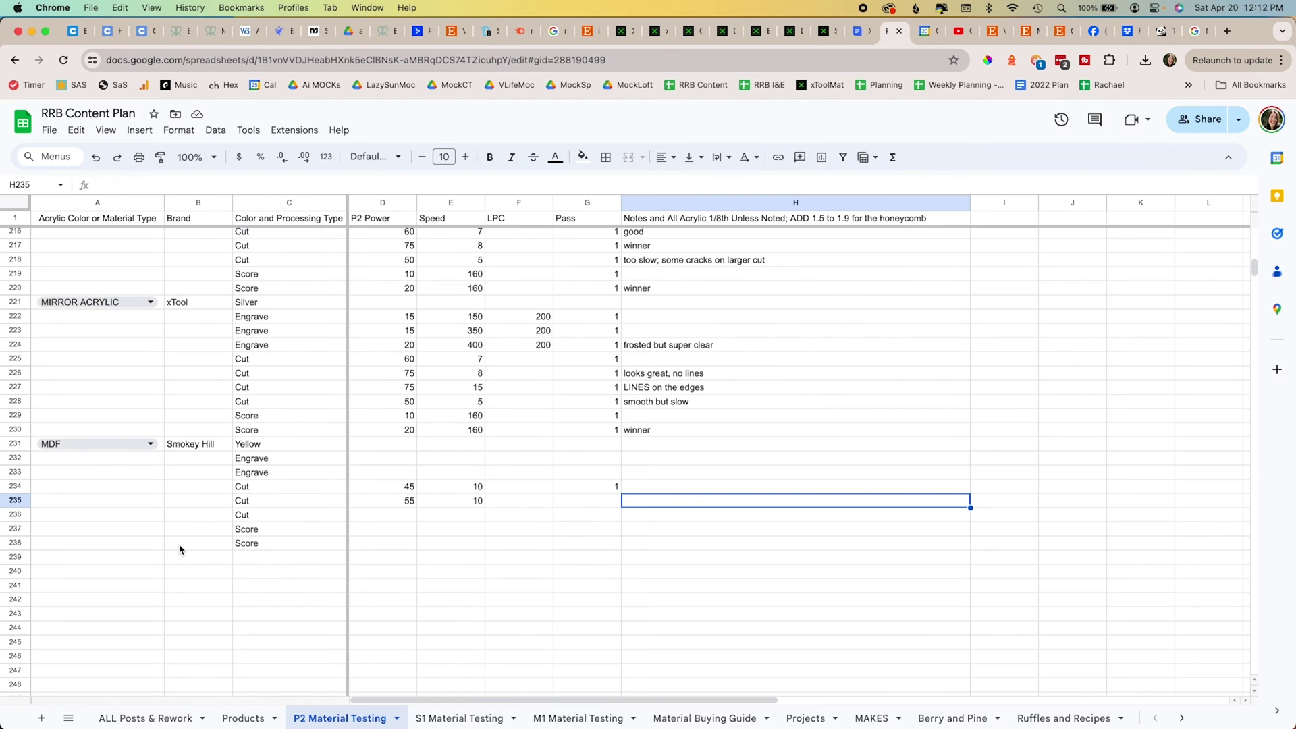
# Check the MDF cut rows' power cells D234 and D235 showing power 55, speed 10
pyautogui.click(126, 493)
pyautogui.click(377, 488)
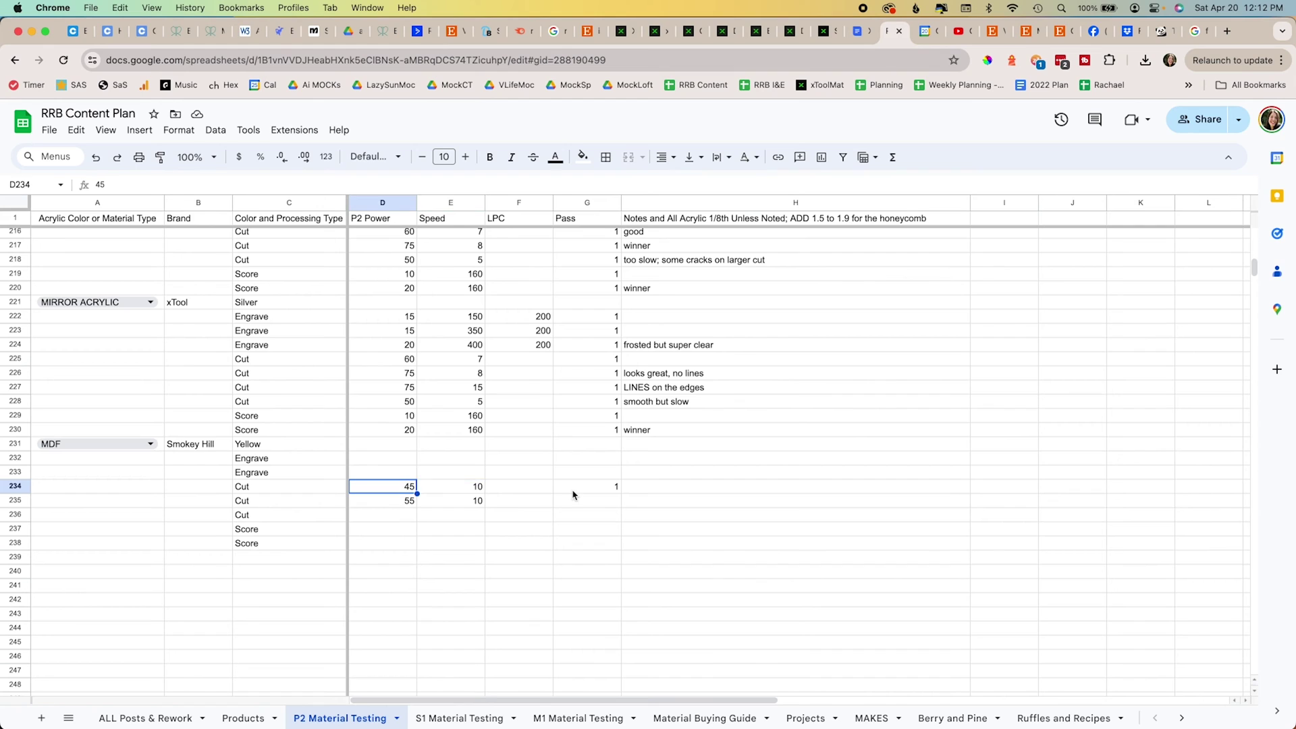
pyautogui.keyDown('shift'); pyautogui.click(448, 490); pyautogui.keyUp('shift')
pyautogui.click(391, 513)
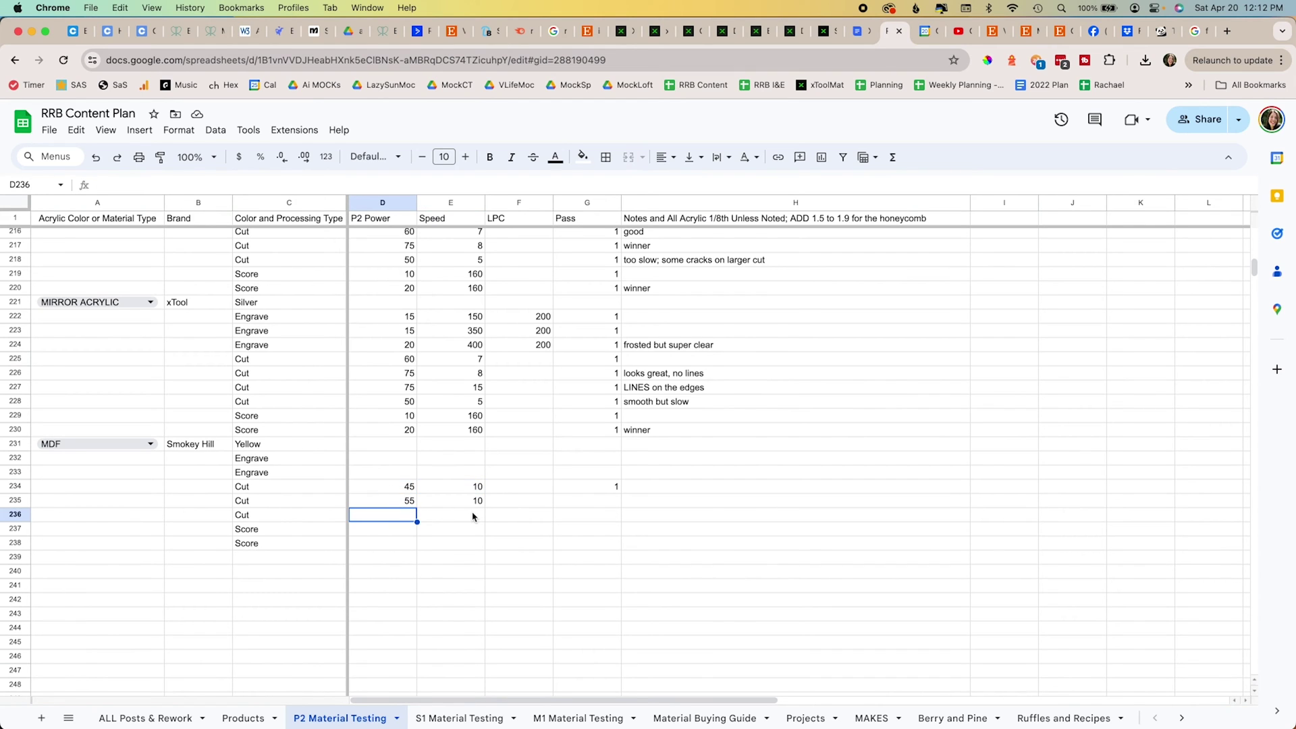
pyautogui.click(407, 501)
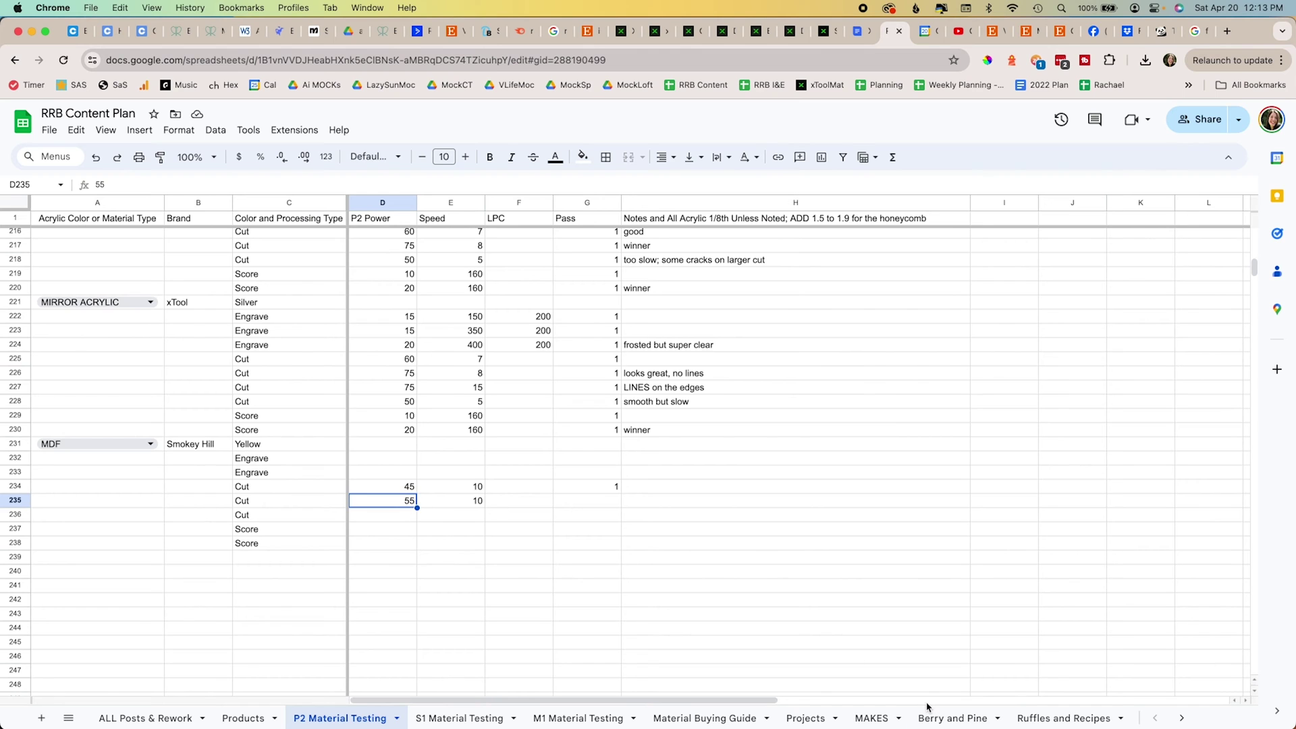
pyautogui.click(825, 723)
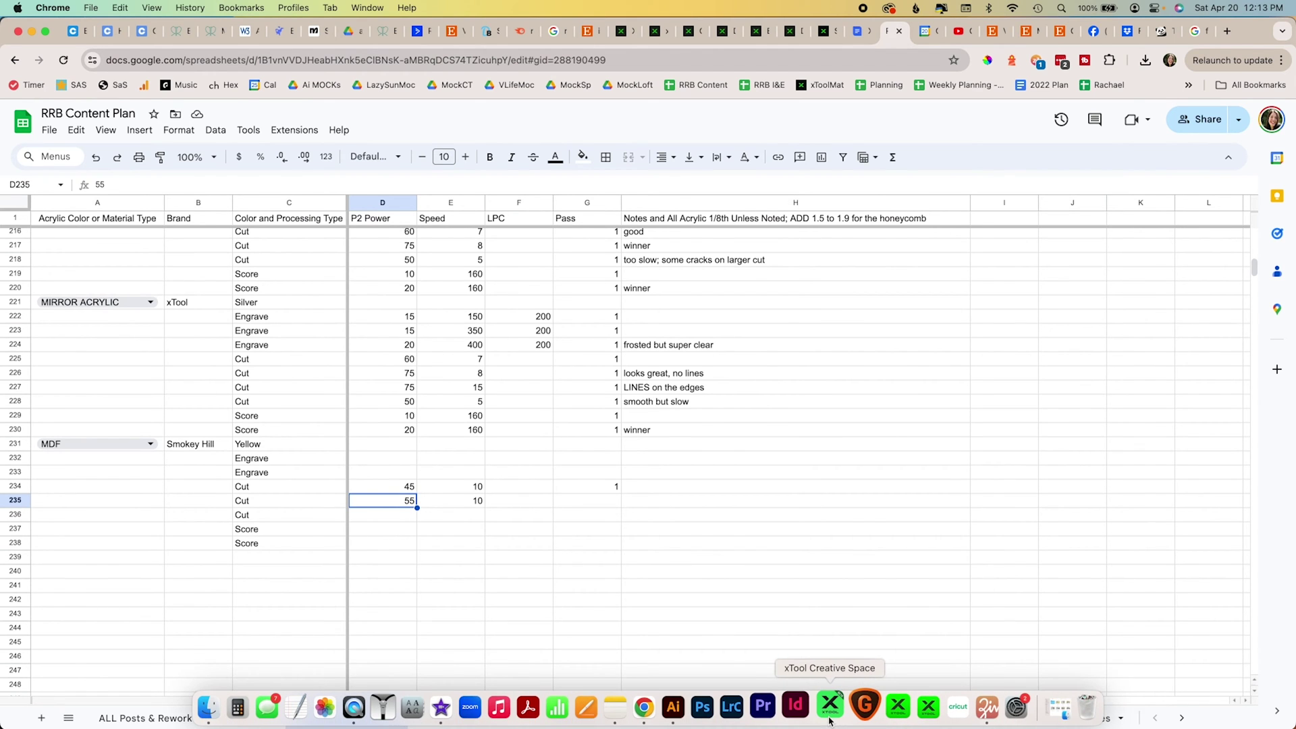
# Close the material library and enter 55 power, 10 mm/s speed in the arch's EasySet panel
pyautogui.click(1275, 55)
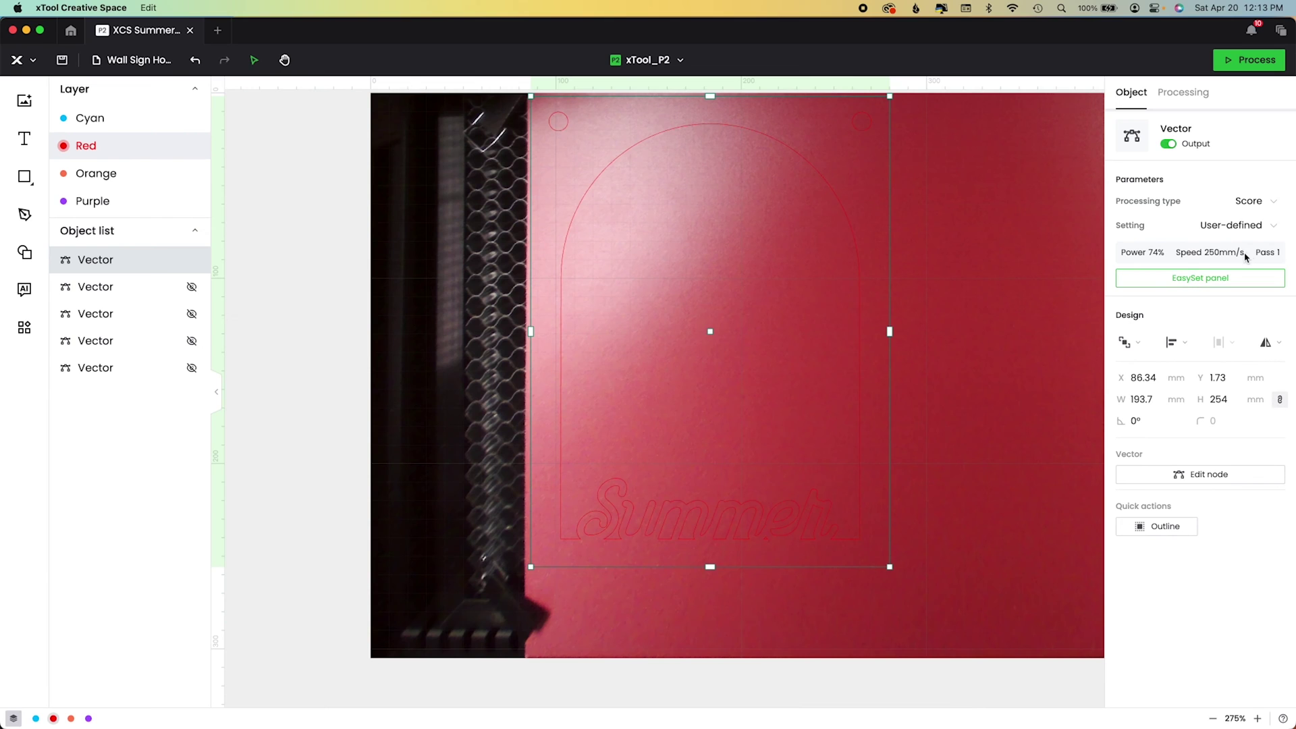
pyautogui.click(1161, 284)
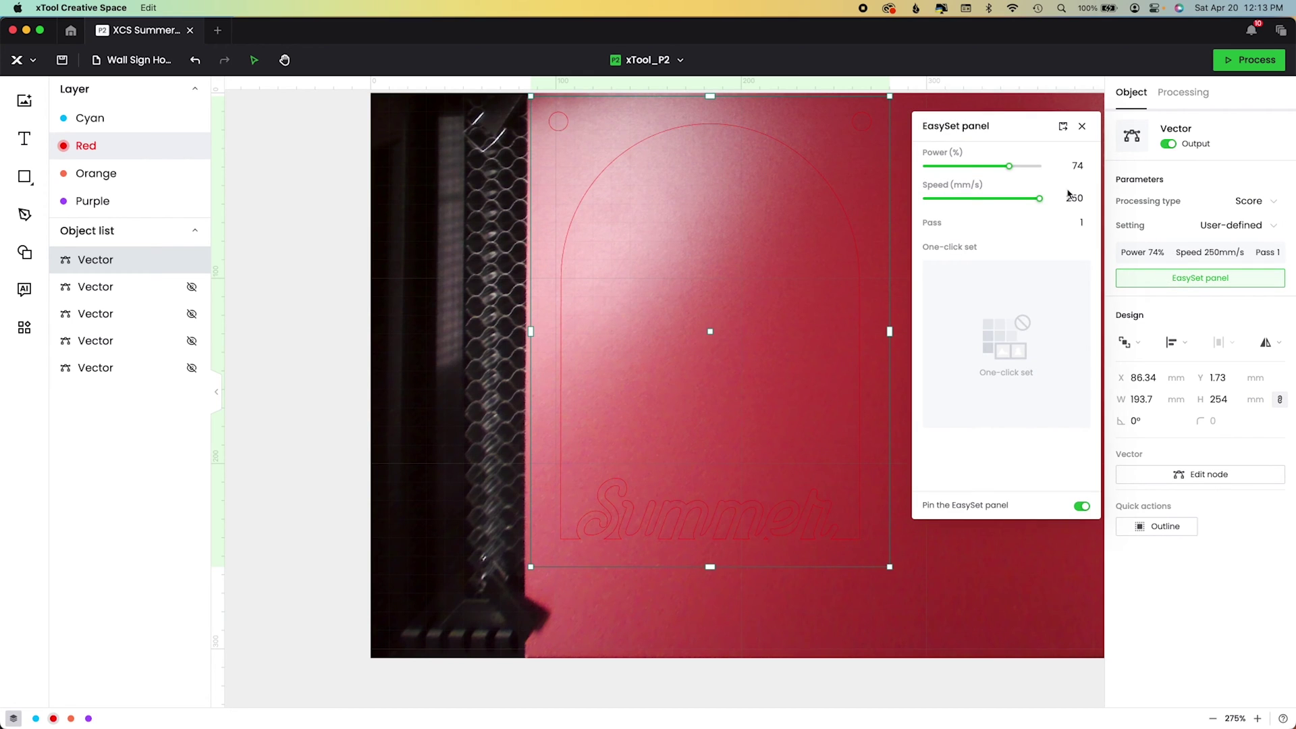
pyautogui.click(1078, 167)
pyautogui.press('Tab')
pyautogui.write('10')
pyautogui.press('Tab')
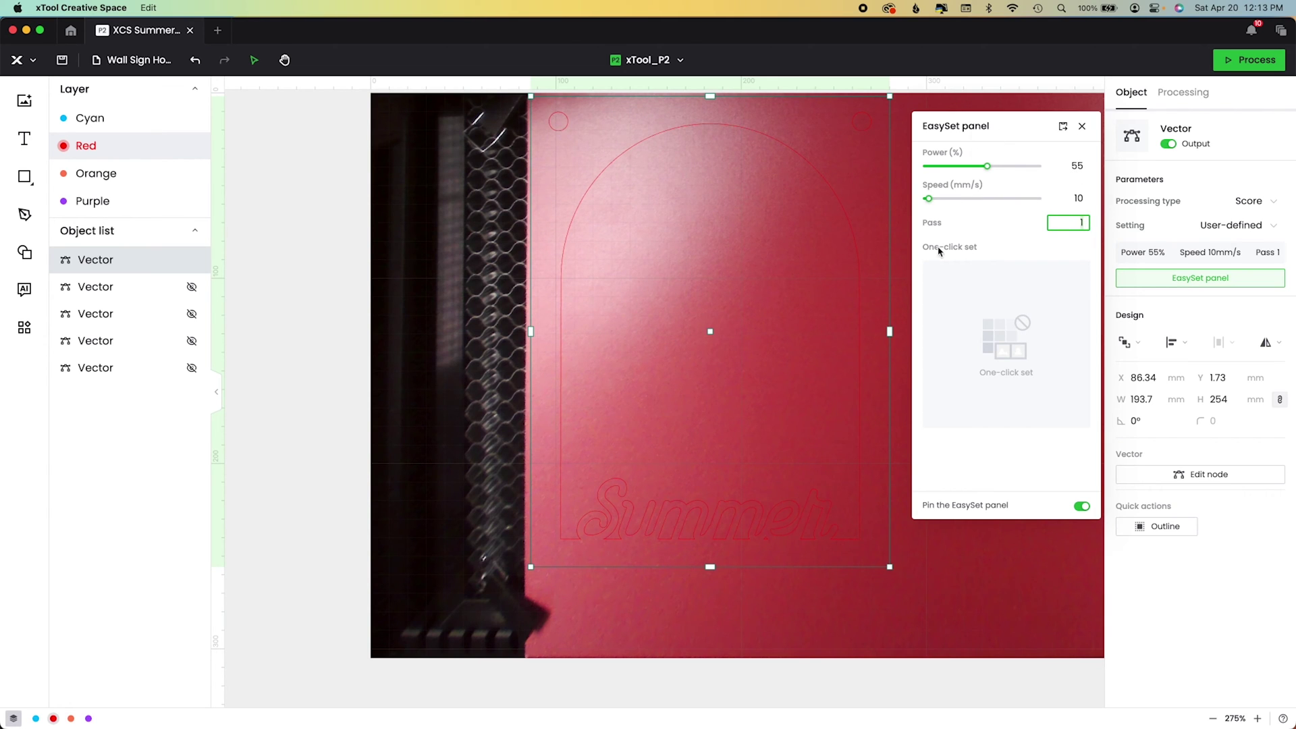
# Save the arch's 55% power, 10 mm/s score parameters as a new preset named '3mm MDF Fast'
pyautogui.click(1063, 127)
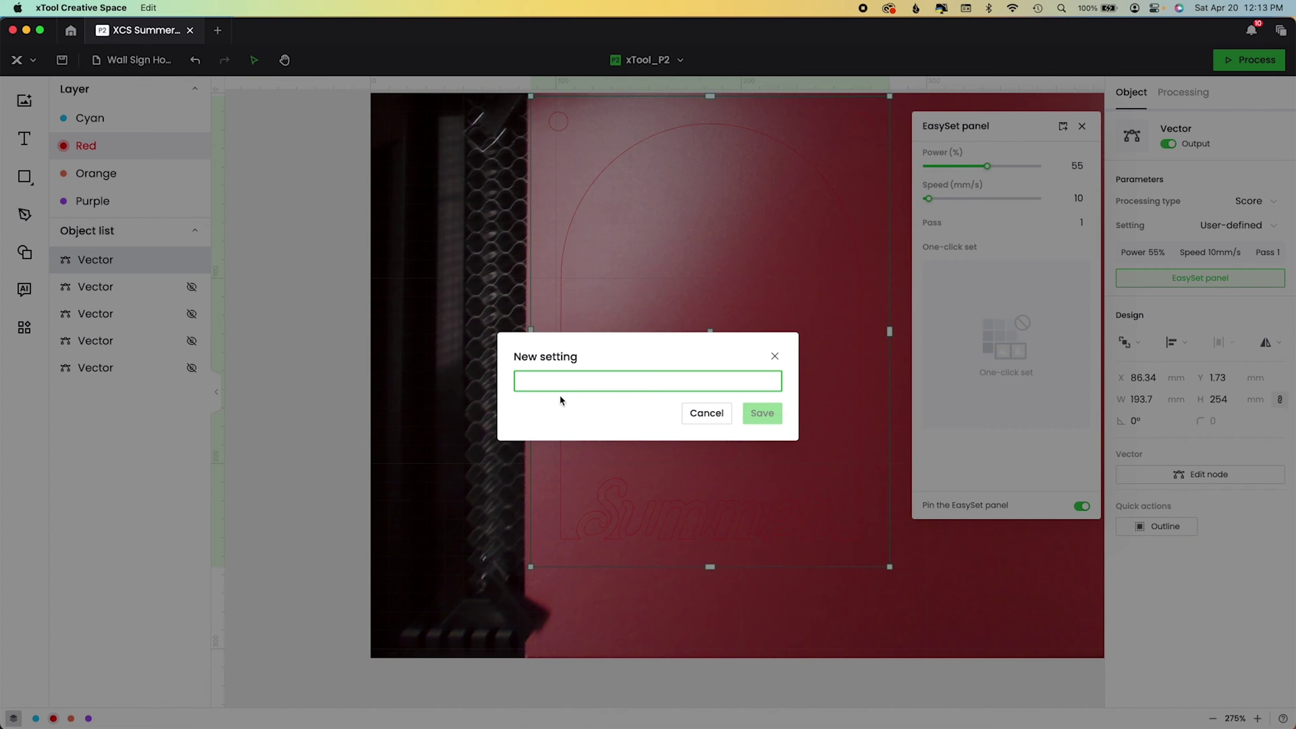
pyautogui.write('3MD')
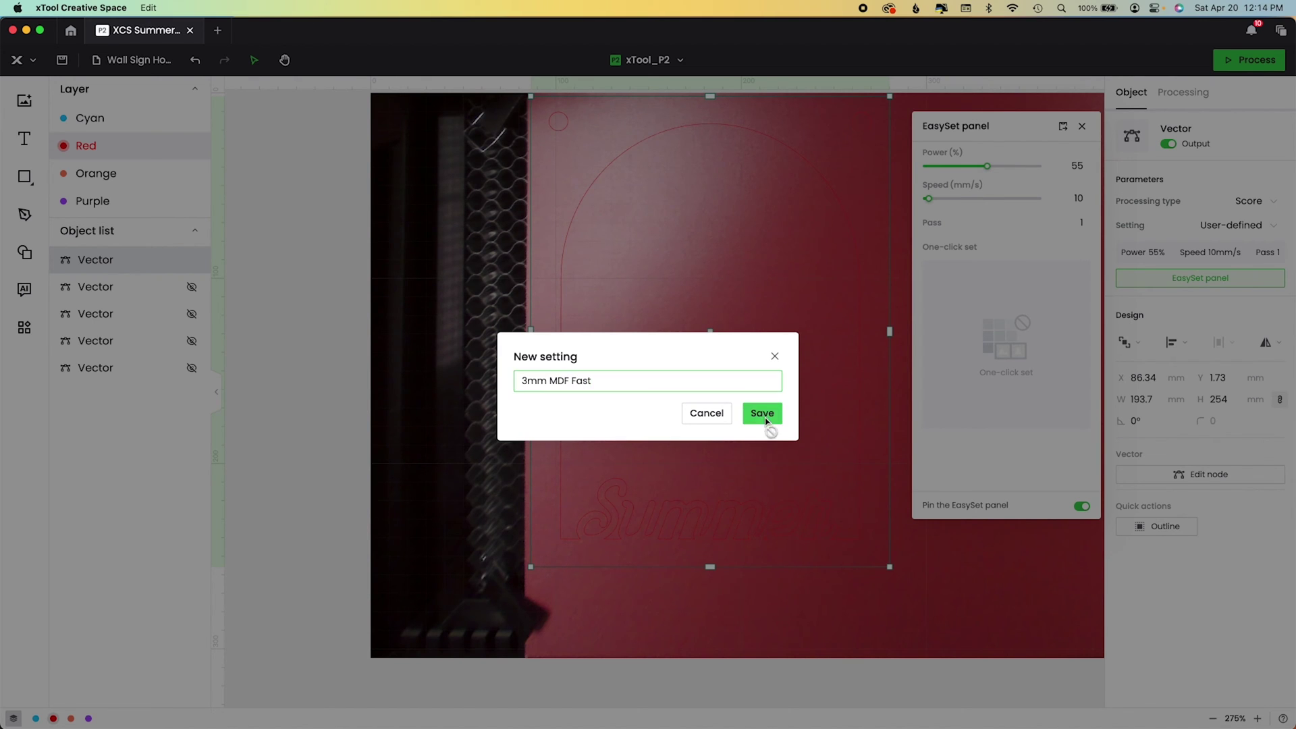
pyautogui.click(763, 413)
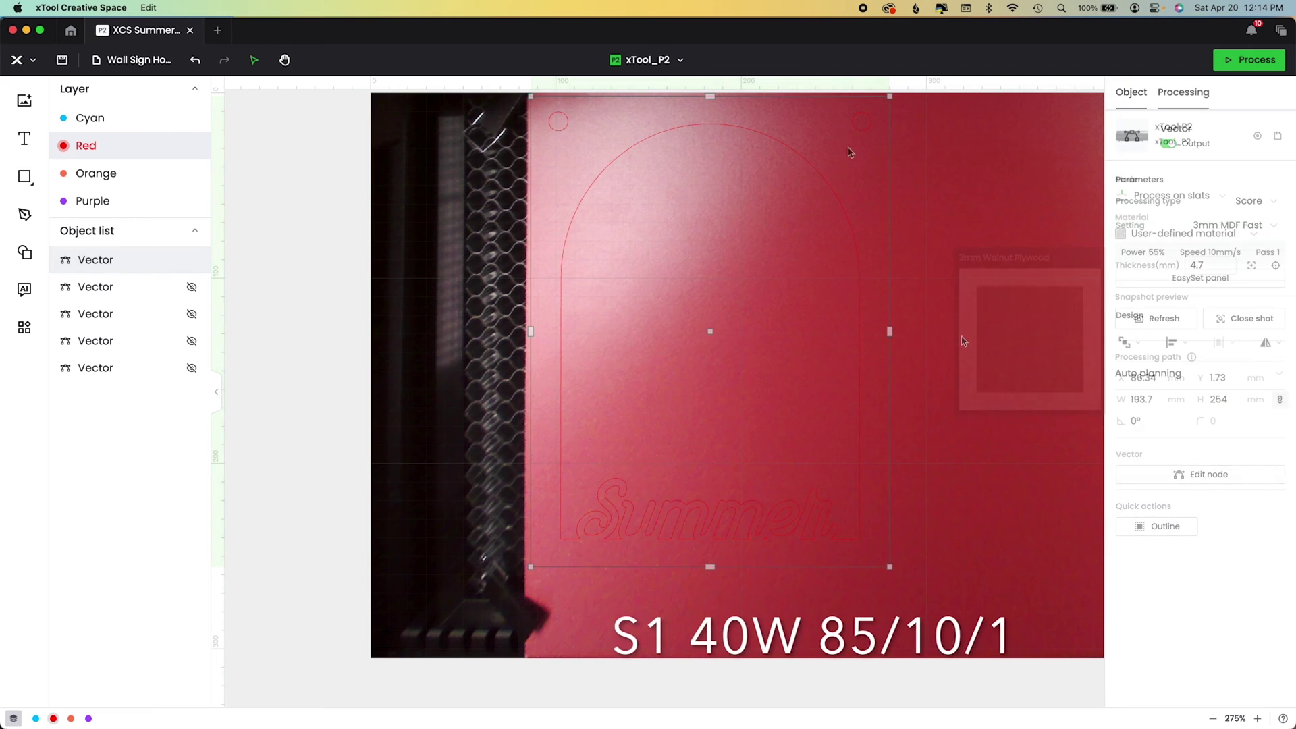
# Apply the 3mm MDF Fast preset to the Summer arch vector
pyautogui.click(1252, 288)
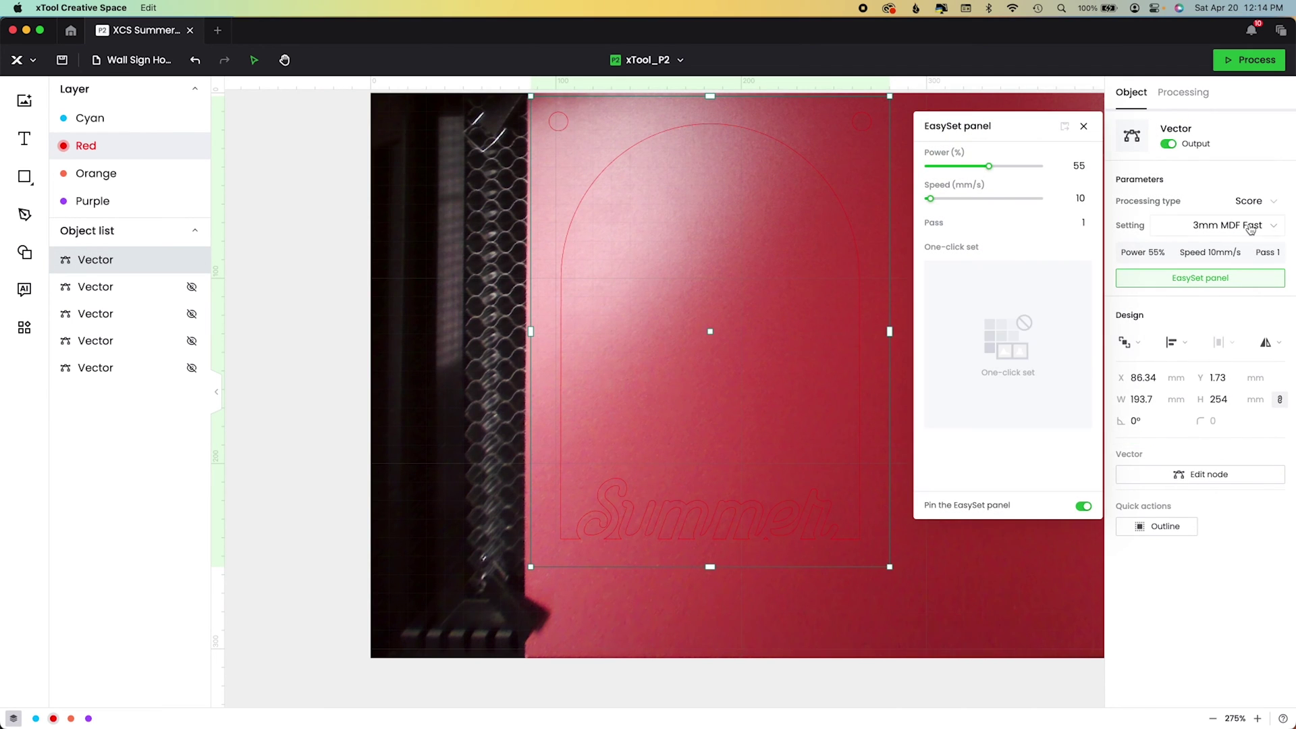
pyautogui.click(1250, 228)
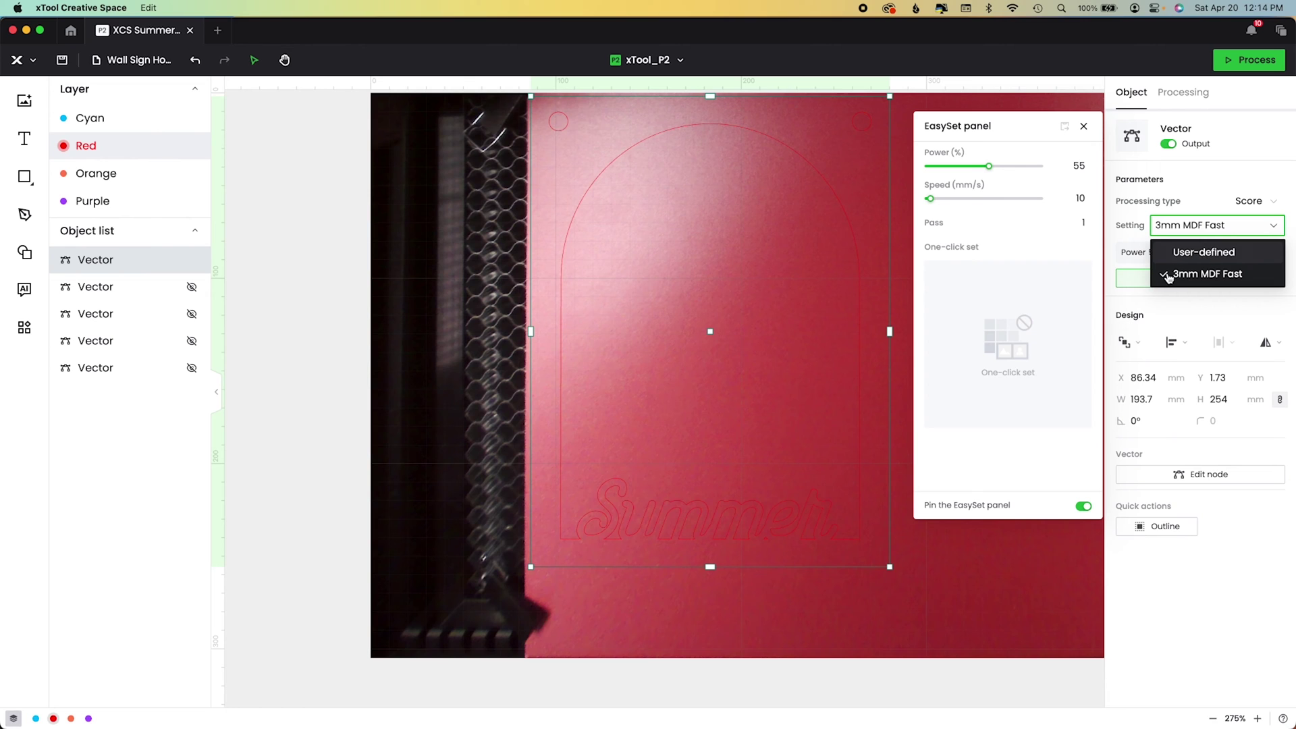
pyautogui.click(1207, 273)
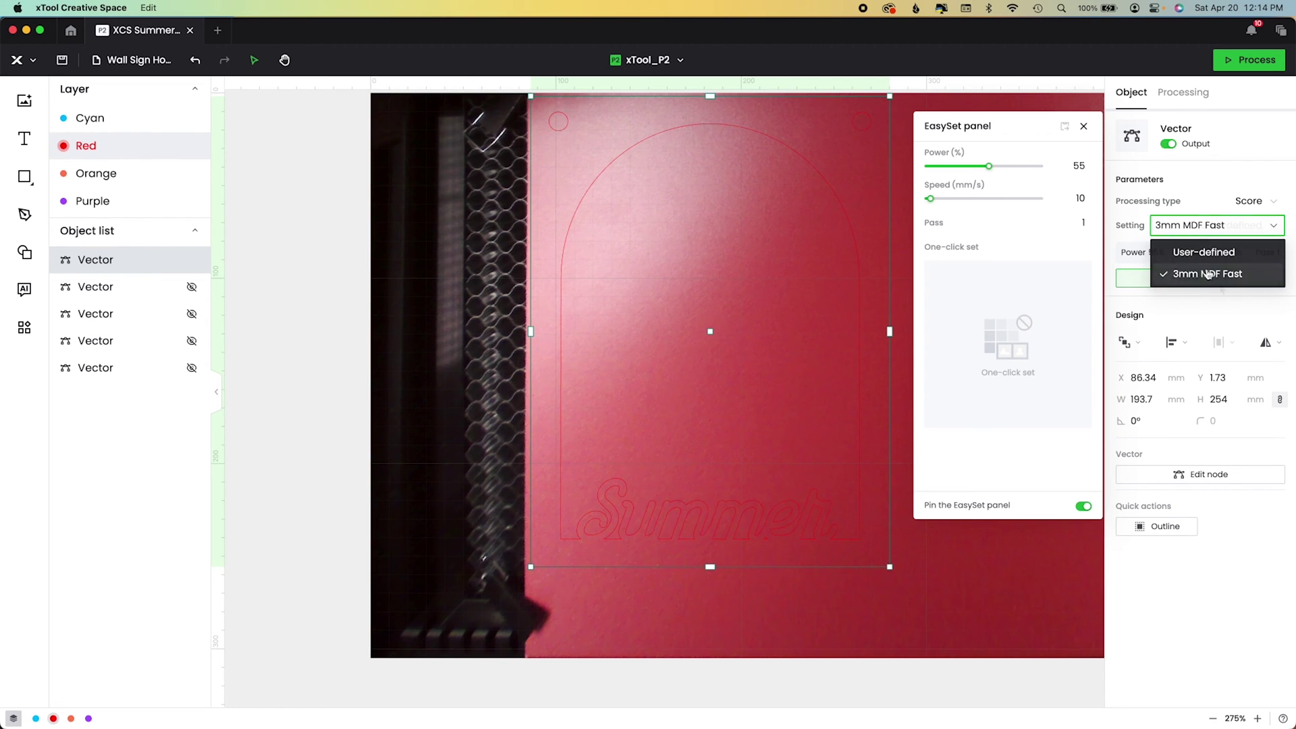
pyautogui.click(1084, 128)
# Select the third, fifth and fourth vectors in the object list and unhide the wave-pattern vector
pyautogui.click(611, 324)
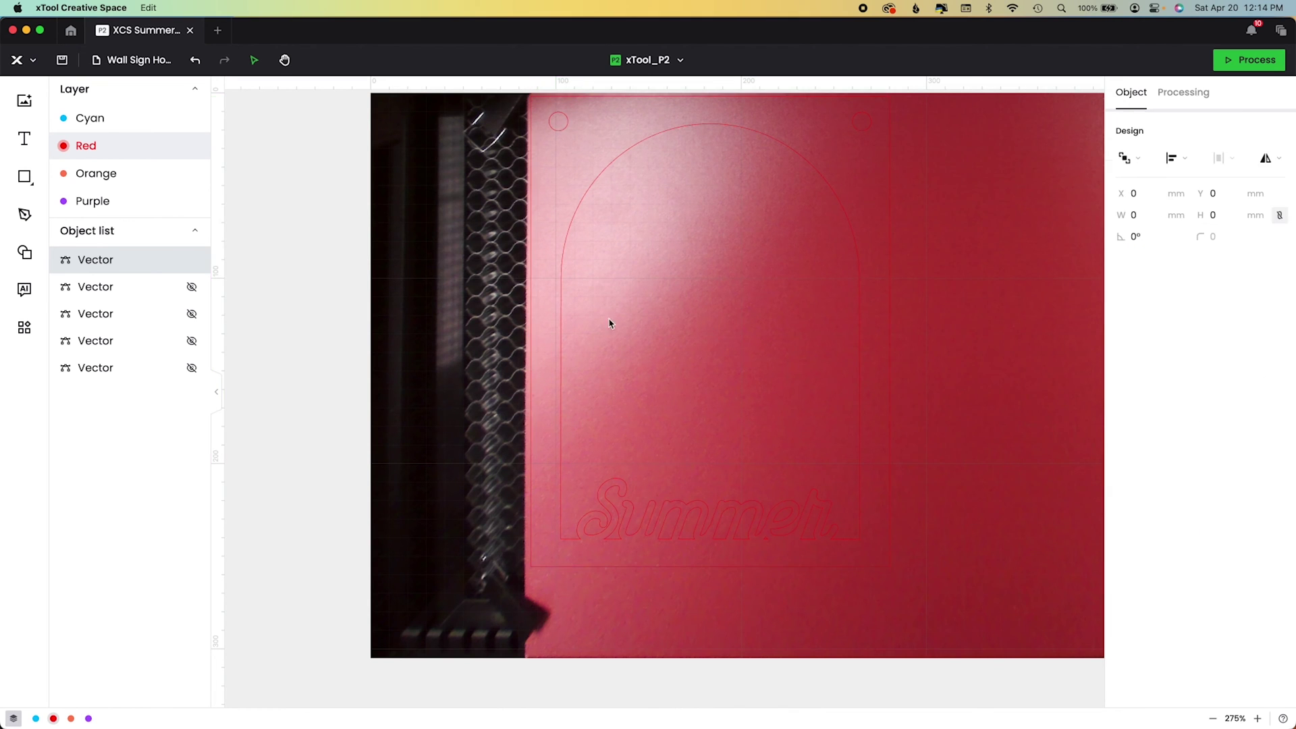
pyautogui.click(202, 314)
pyautogui.click(203, 367)
pyautogui.click(202, 341)
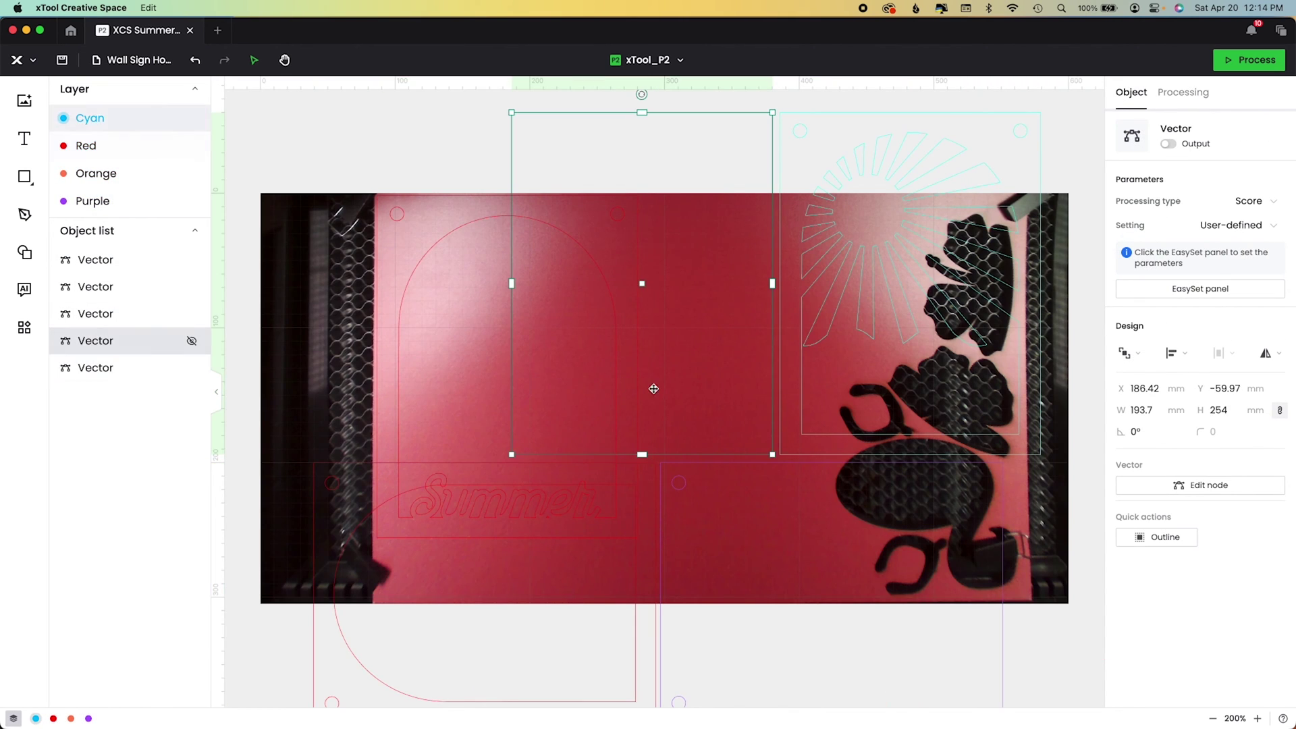
pyautogui.click(191, 342)
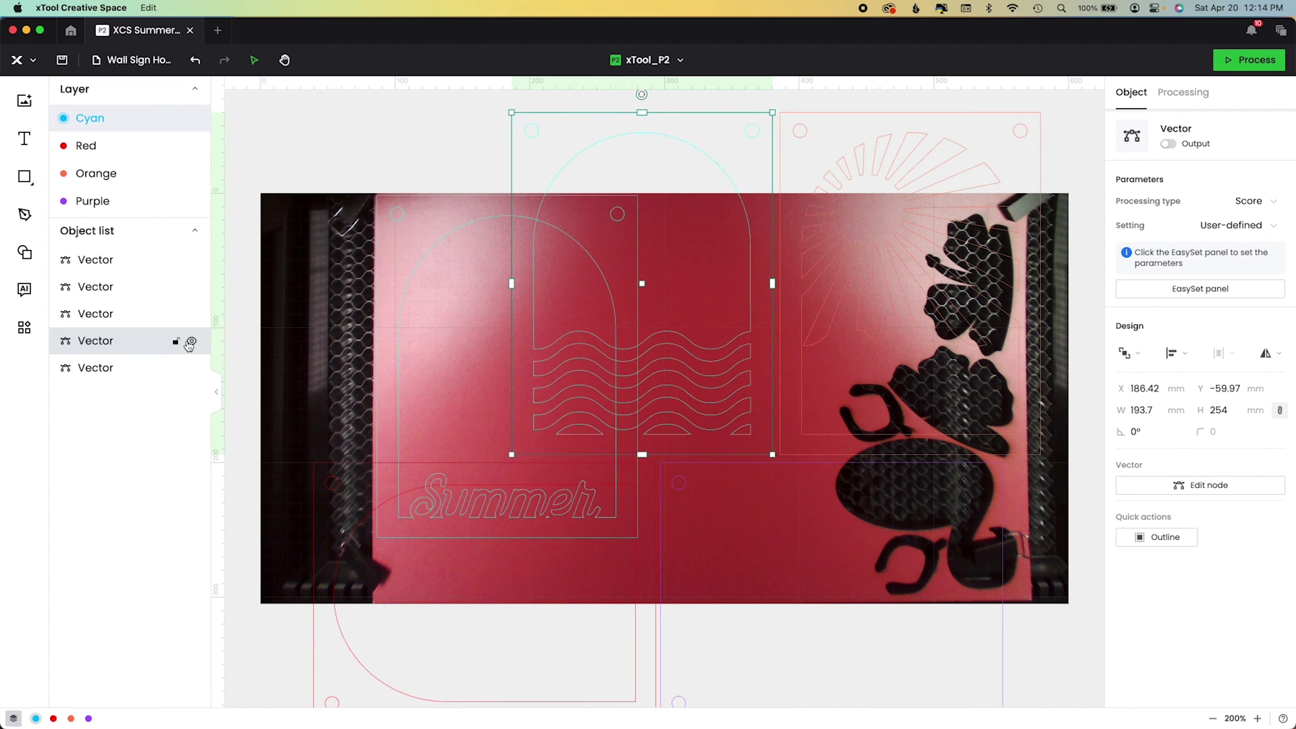
# Apply 3mm MDF Fast to all five selected vectors, then begin hiding the non-arch layers
pyautogui.press('super+a')
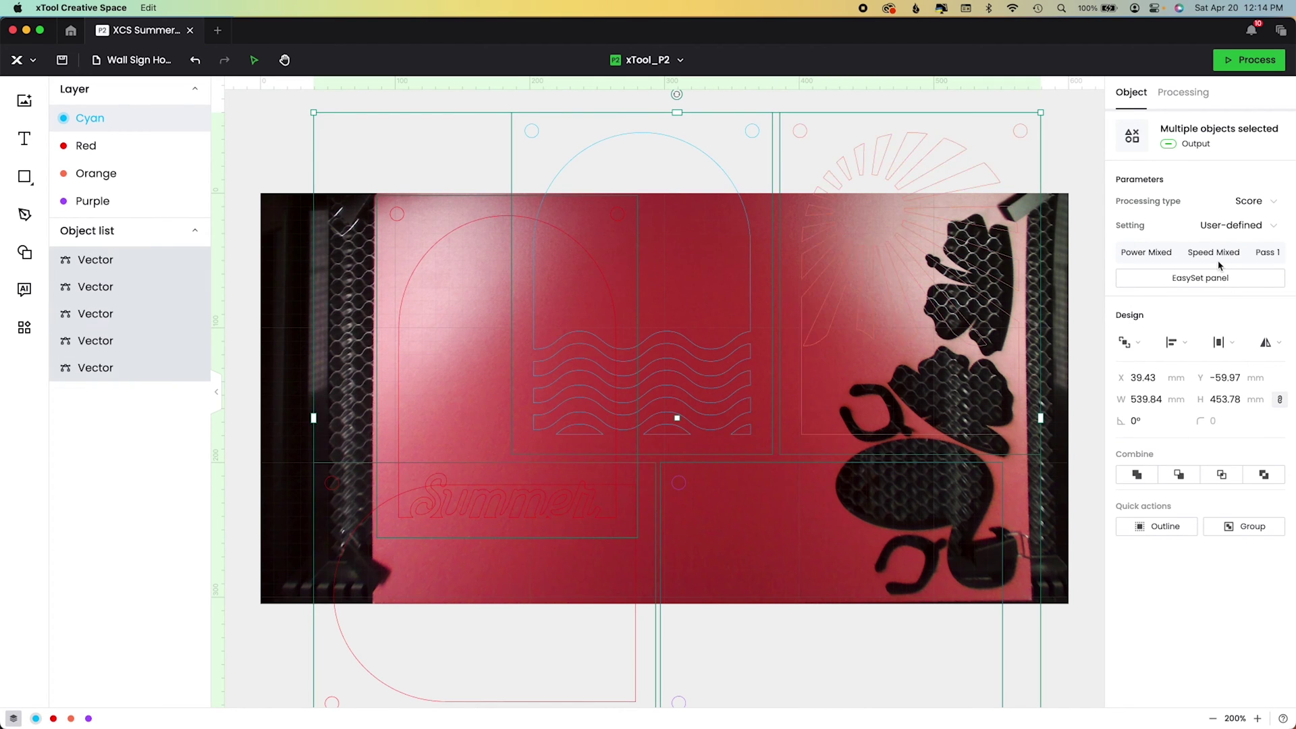
pyautogui.click(1243, 227)
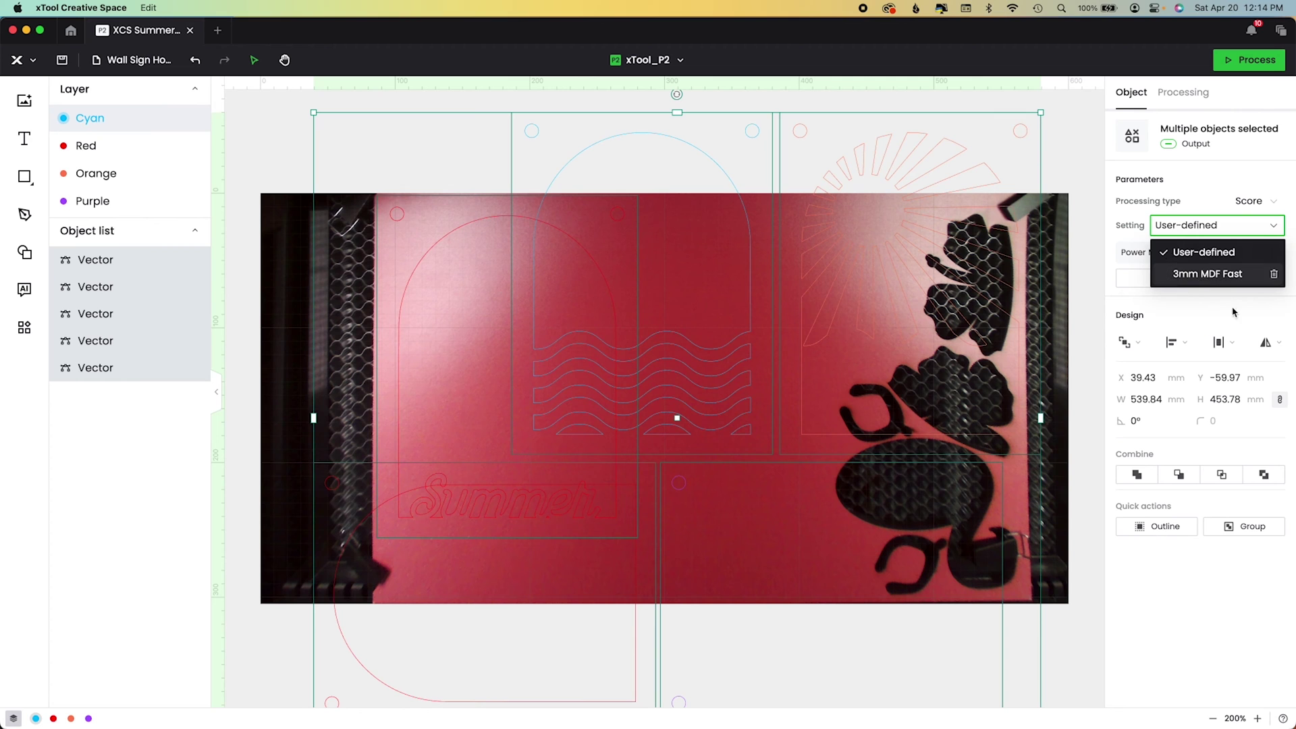
pyautogui.click(1262, 274)
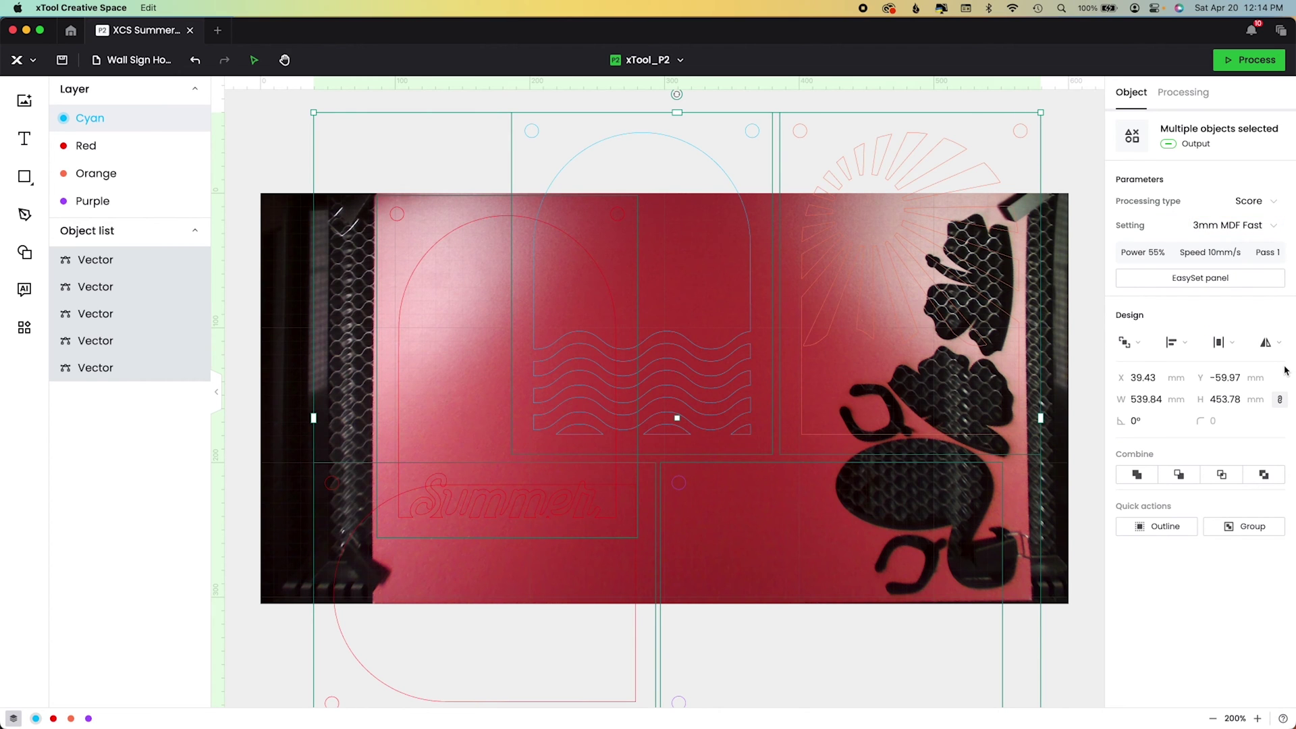
pyautogui.click(191, 367)
pyautogui.click(191, 340)
# Hide the remaining layers so only the red Summer arch shows, and confirm material thickness 4.7
pyautogui.click(191, 313)
pyautogui.click(191, 287)
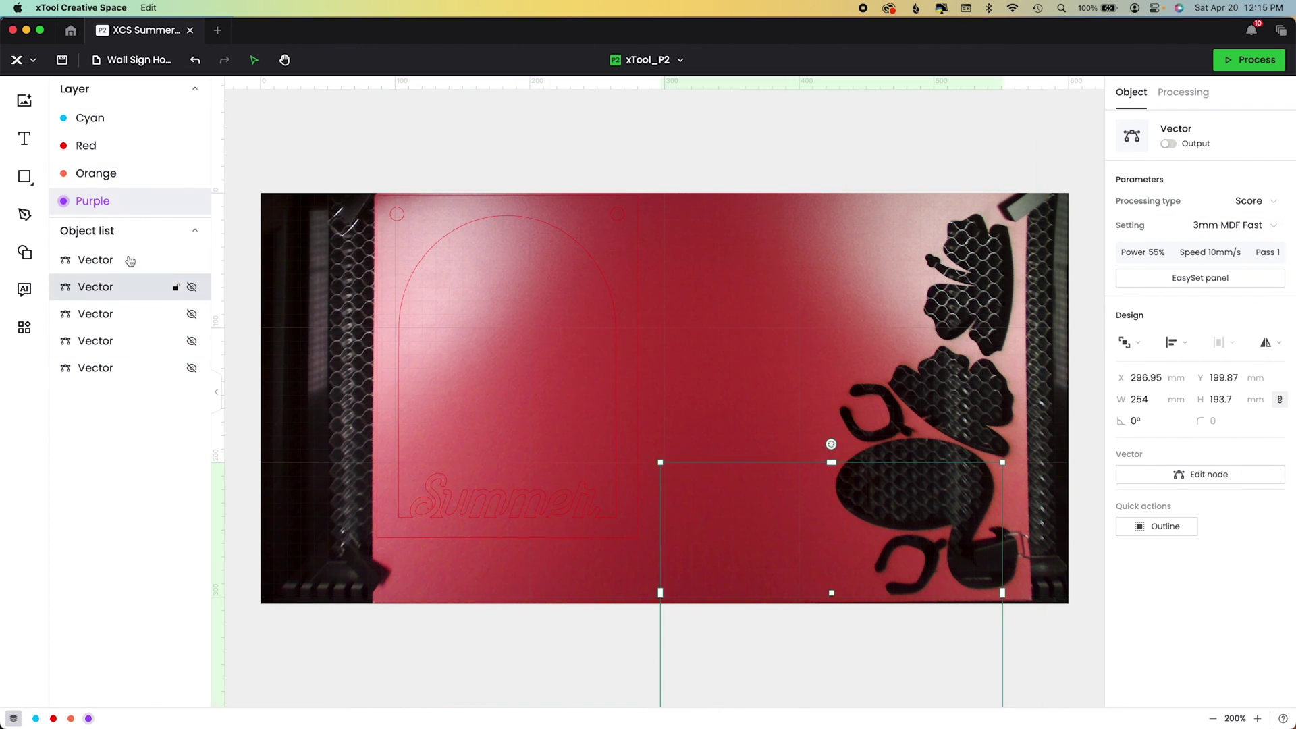
pyautogui.click(95, 259)
pyautogui.click(981, 324)
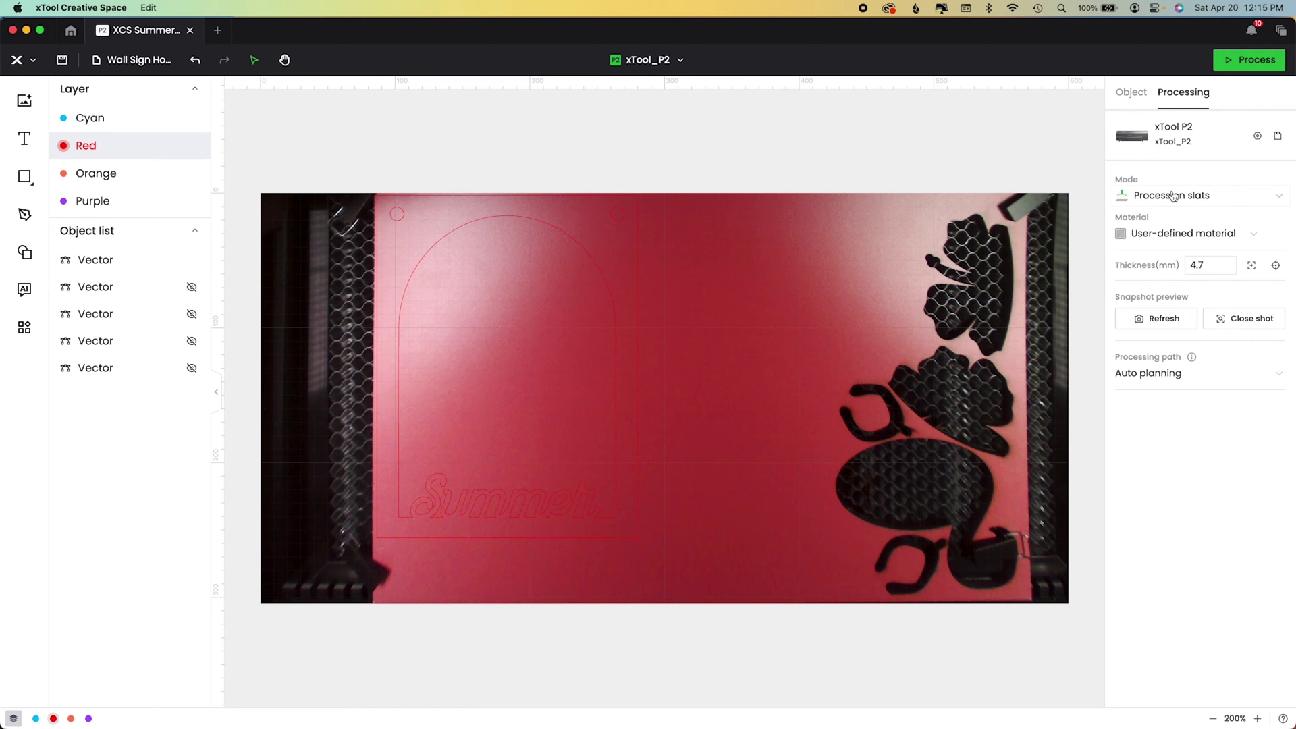
pyautogui.click(1193, 264)
# Run the Summer arch job on the P2 until it completes in 4 min 08 s
pyautogui.click(1274, 65)
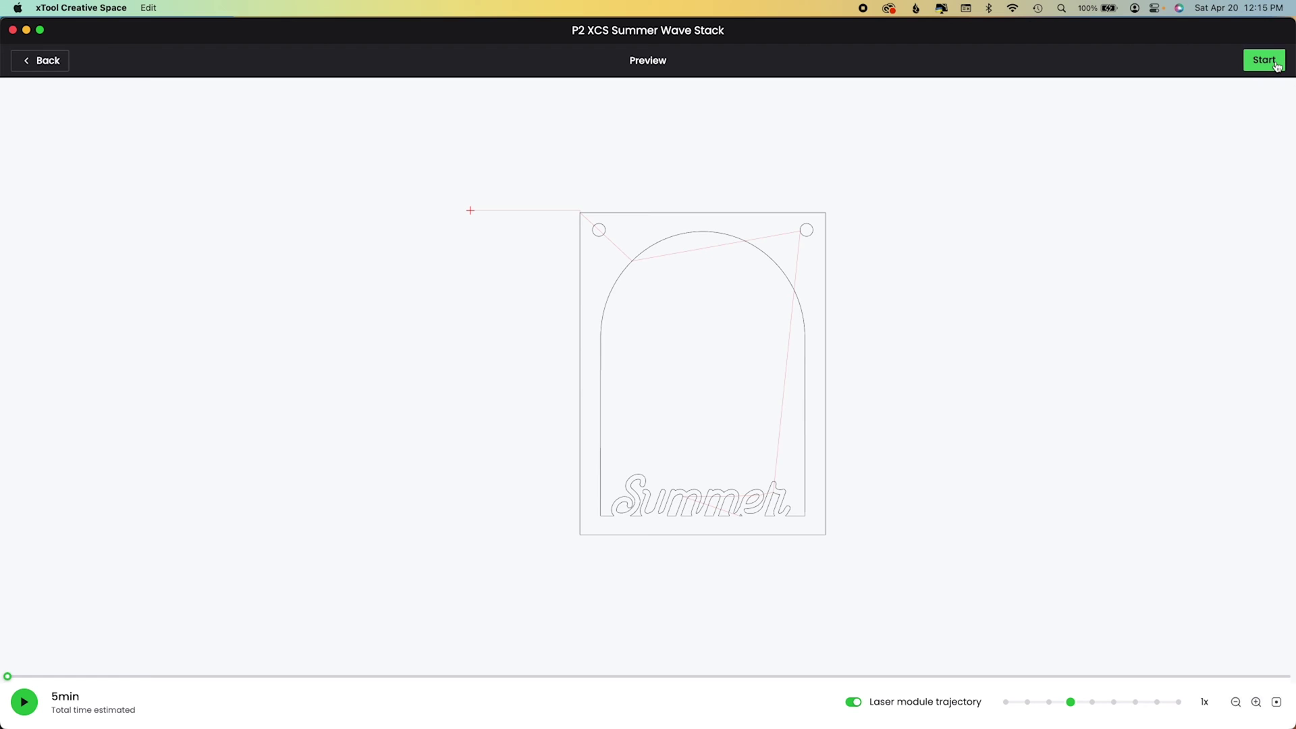
pyautogui.click(1276, 64)
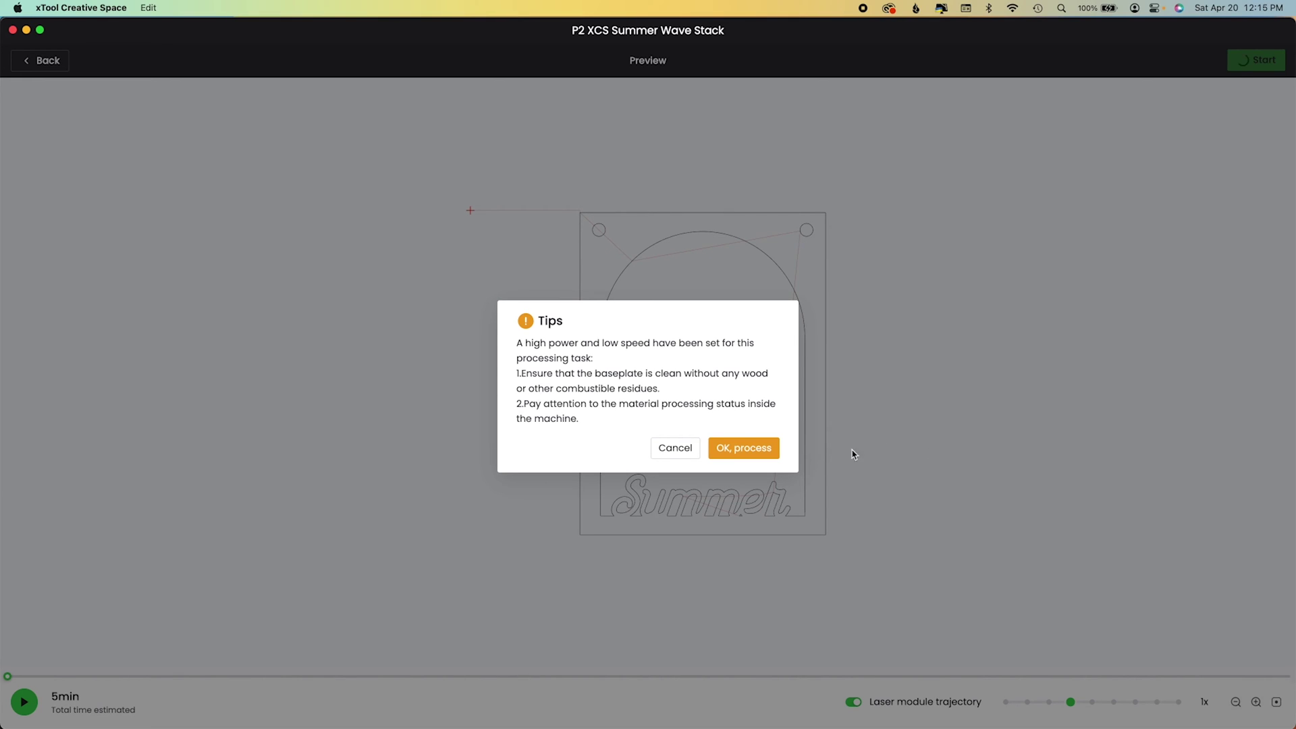
pyautogui.click(776, 459)
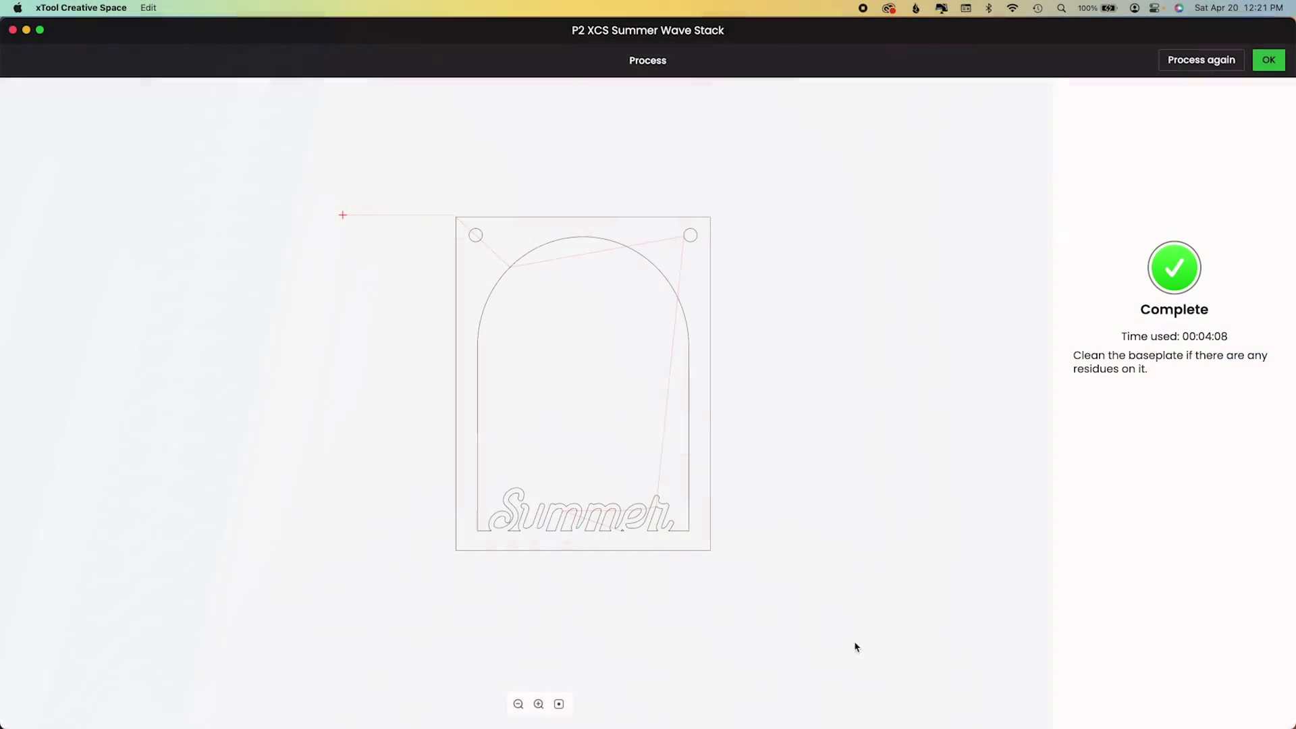
pyautogui.click(1269, 60)
# Select all five layers and set them to cut with the 3mm MDF Fast preset
pyautogui.click(816, 318)
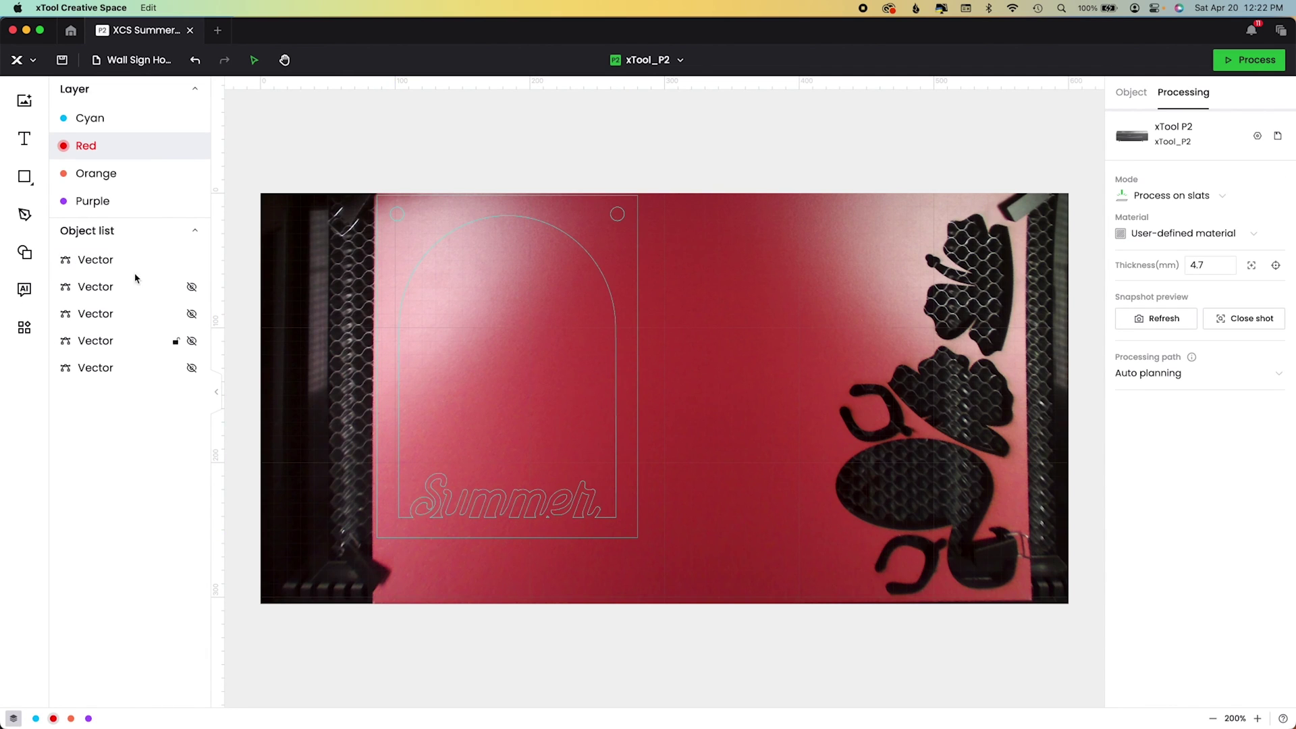
pyautogui.press('super+a')
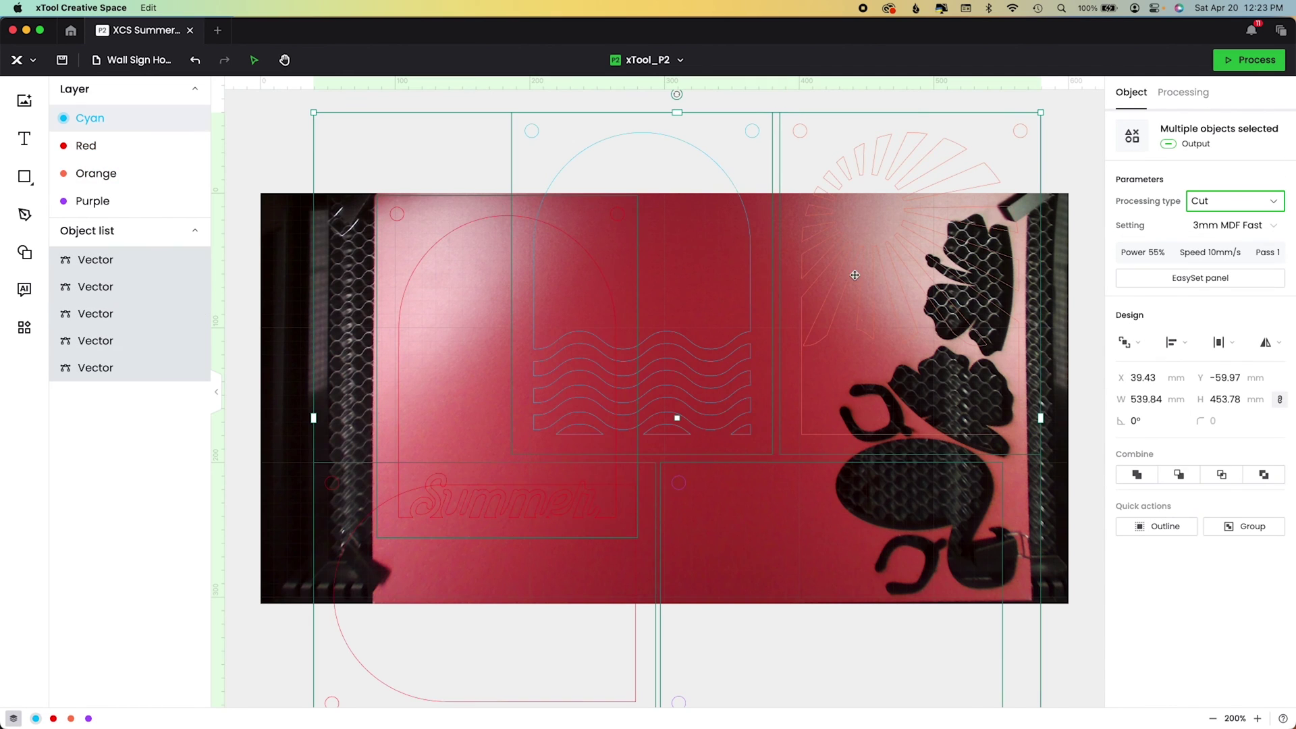
pyautogui.click(1217, 228)
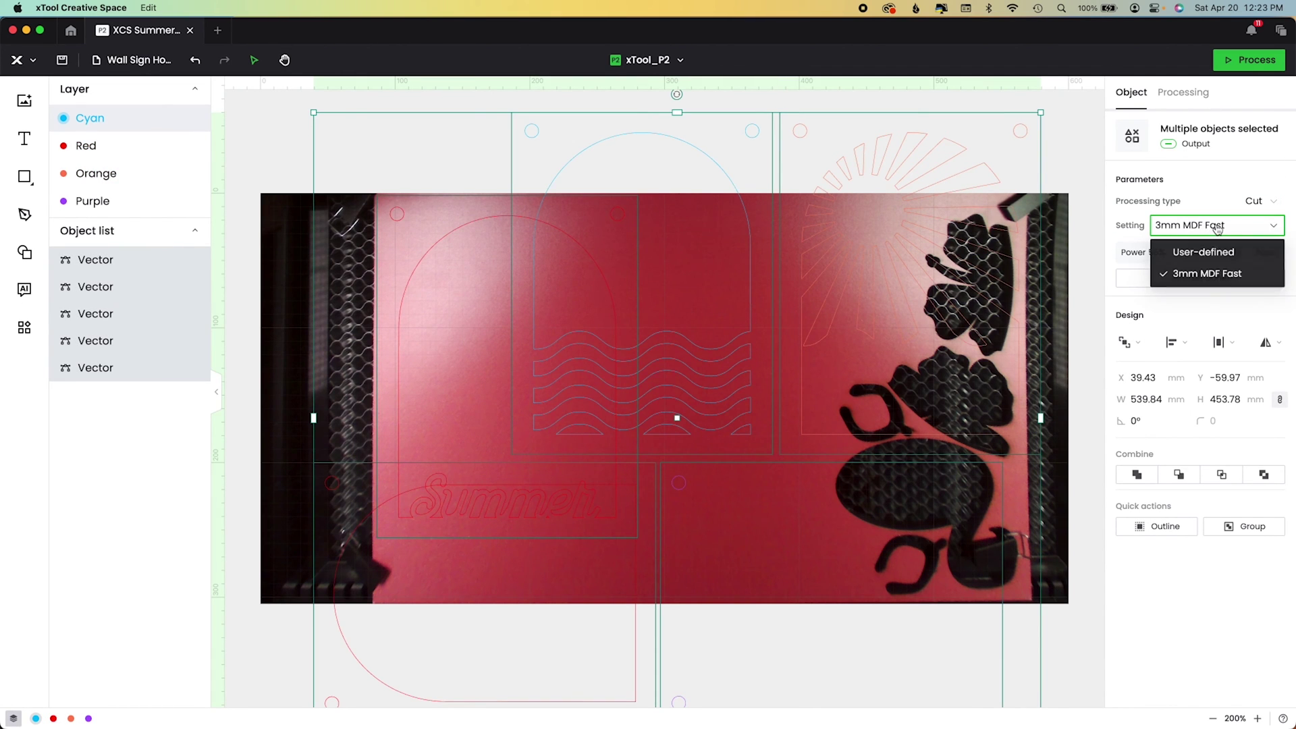
pyautogui.click(1204, 276)
# Toggle layer visibility so only the cyan wave arch shows, then move it toward the board
pyautogui.click(192, 261)
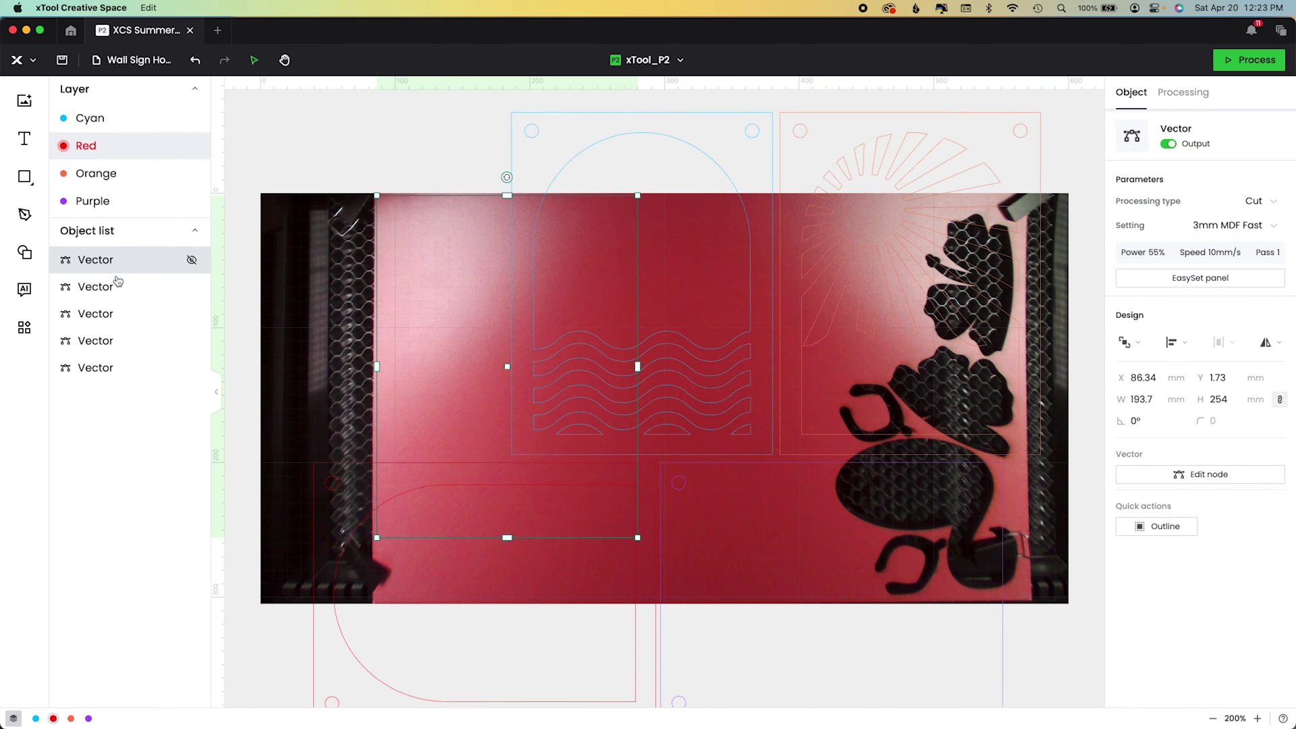
pyautogui.click(191, 260)
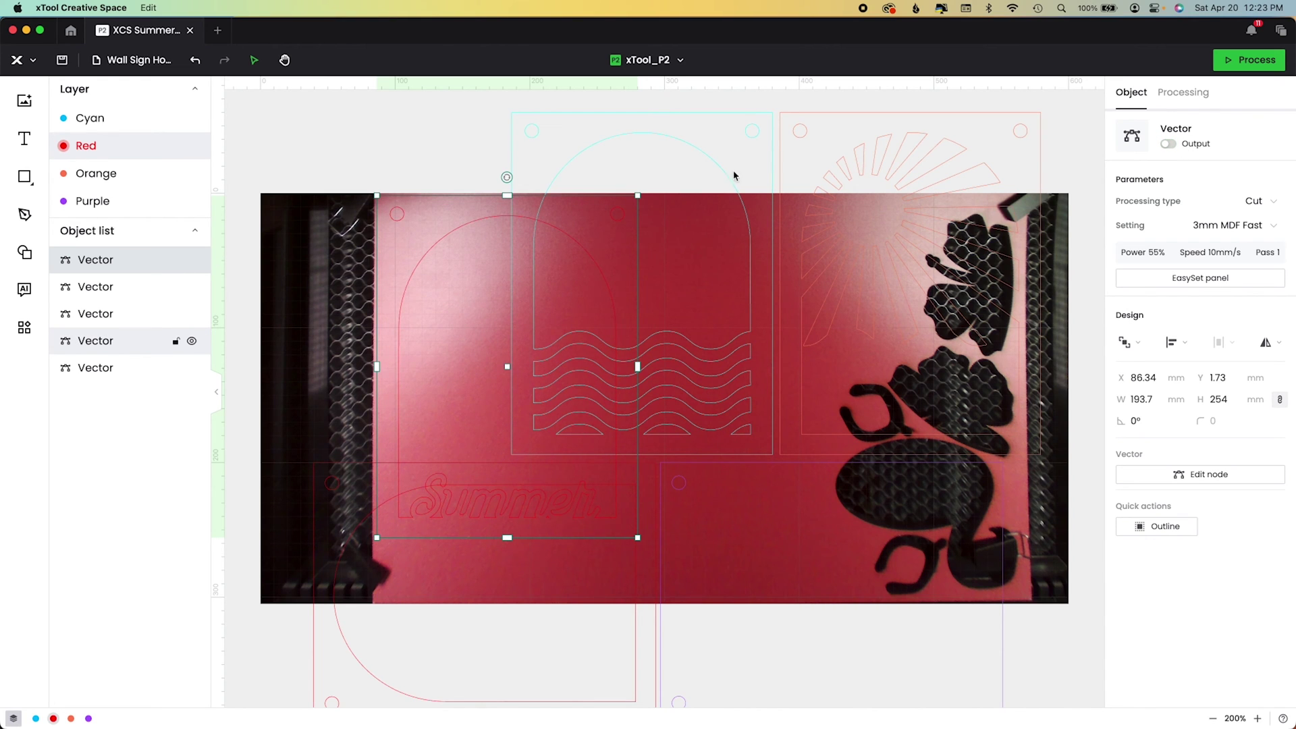
pyautogui.click(803, 155)
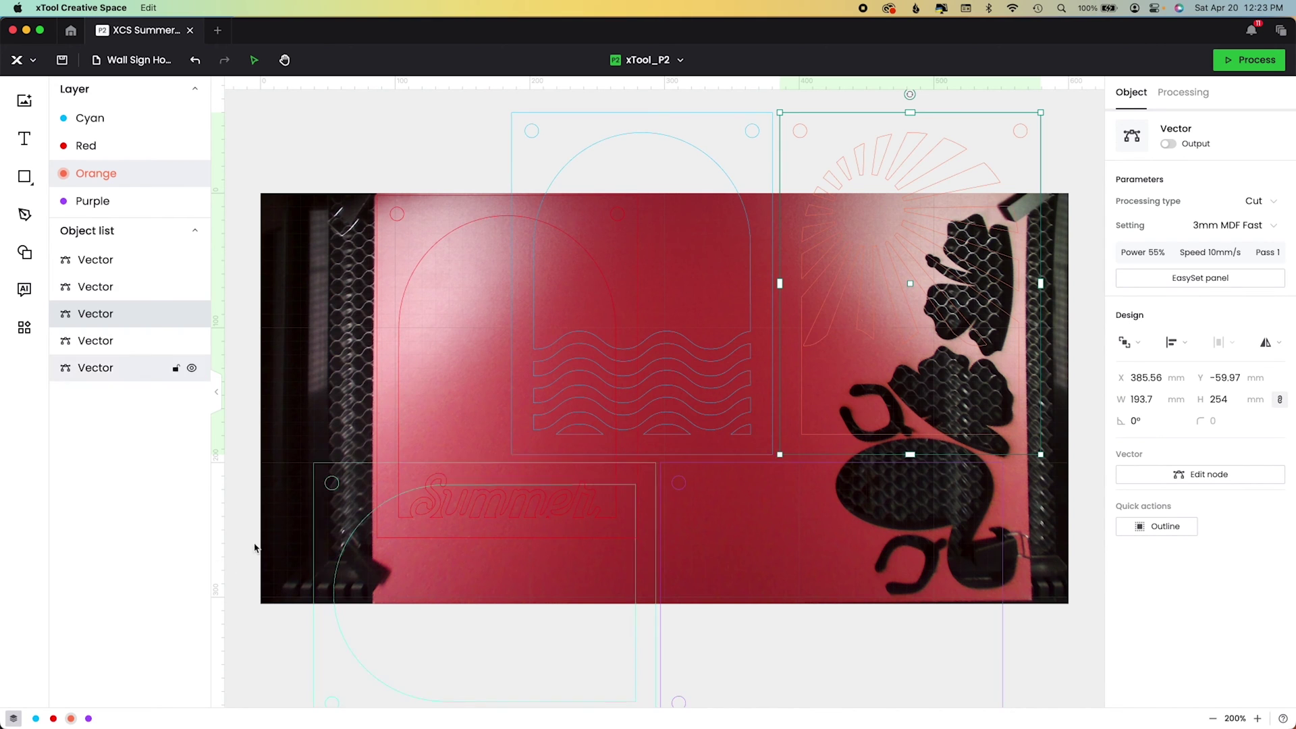
pyautogui.click(587, 121)
pyautogui.moveTo(532, 188); pyautogui.dragTo(434, 258)
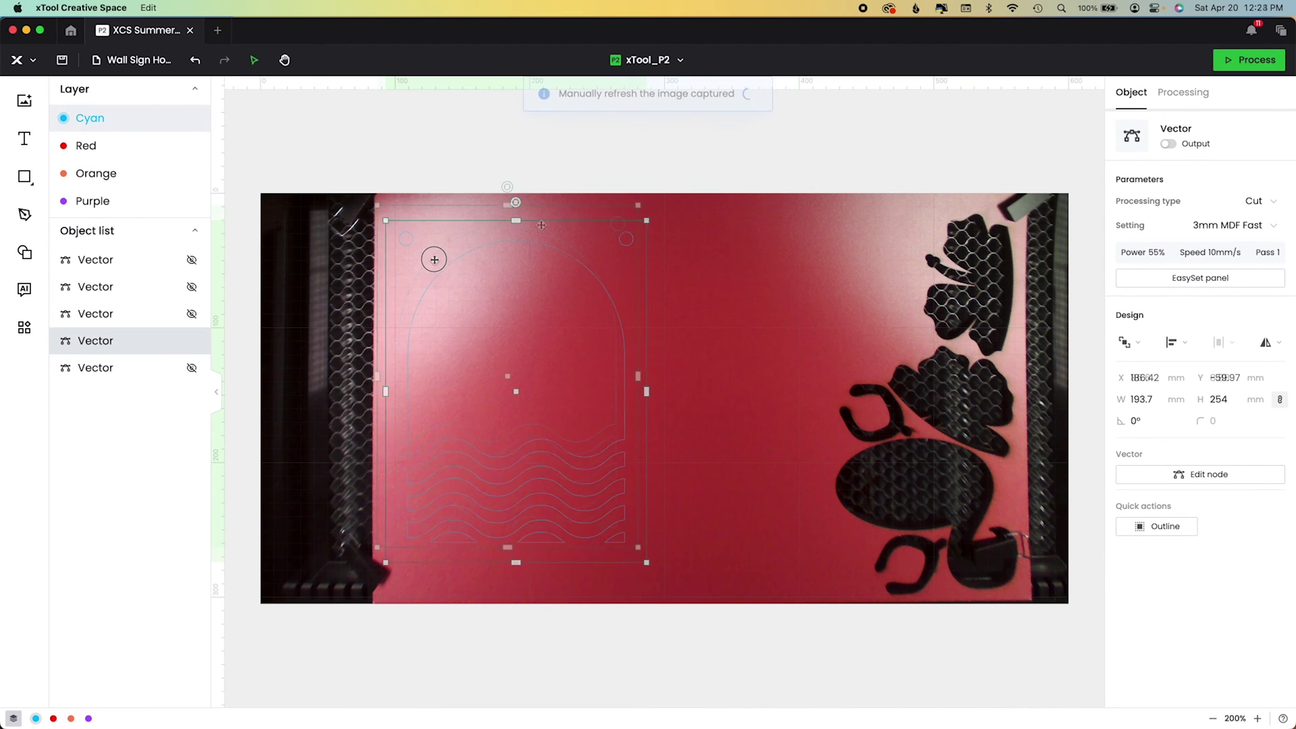
# Shift the wave arch onto the upper-left of the green board and capture a close-shot image
pyautogui.moveTo(546, 225); pyautogui.dragTo(519, 214)
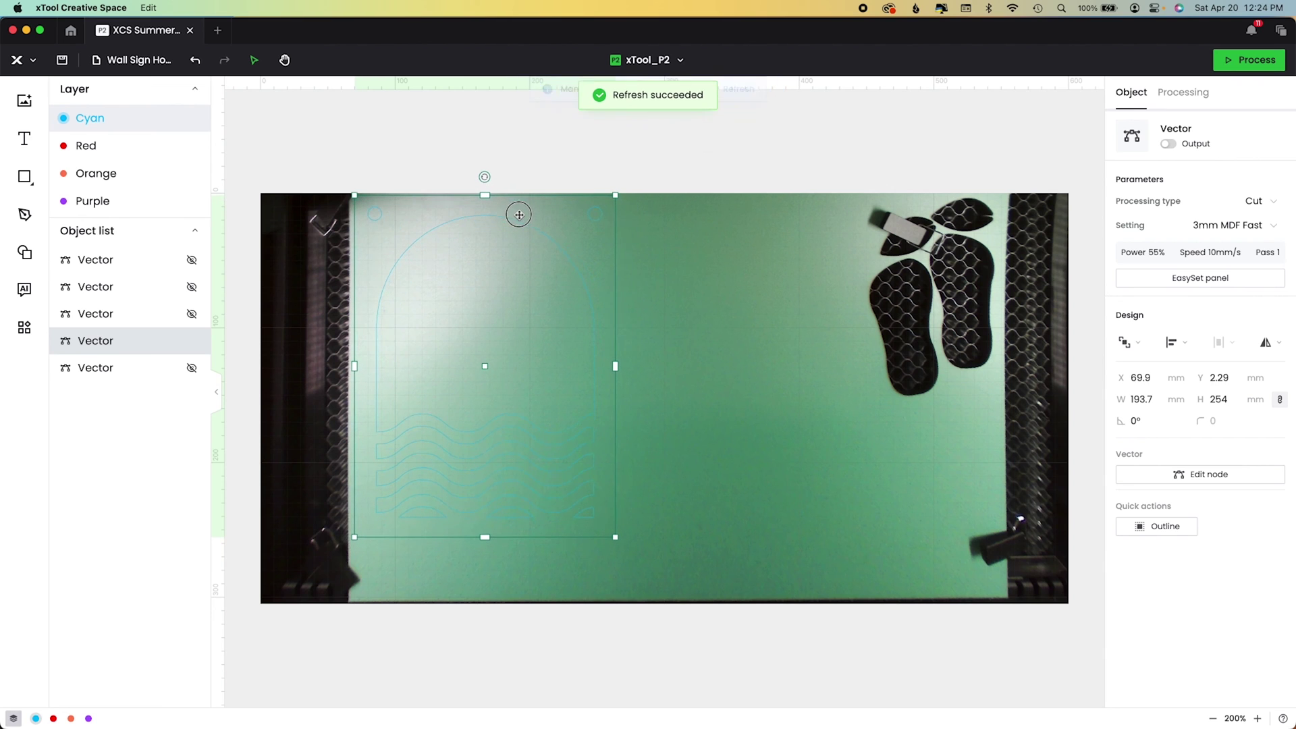
pyautogui.click(1066, 230)
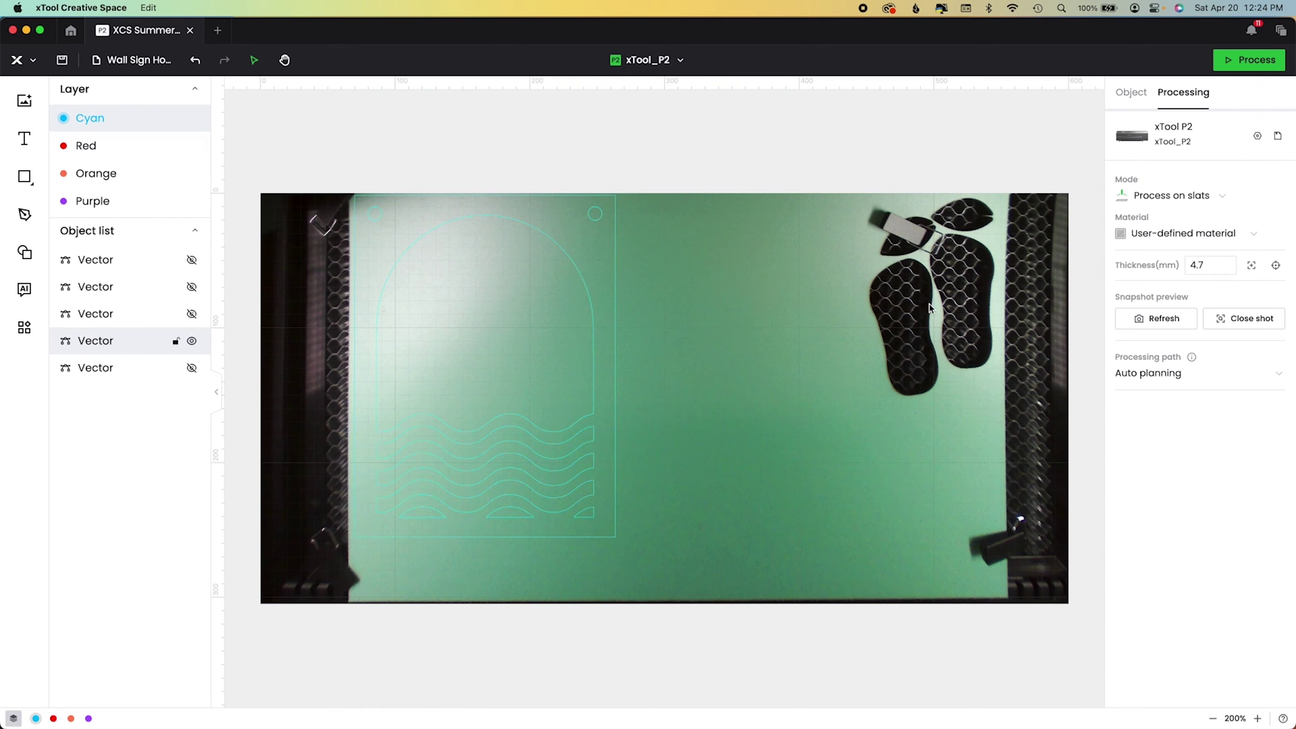
pyautogui.click(346, 207)
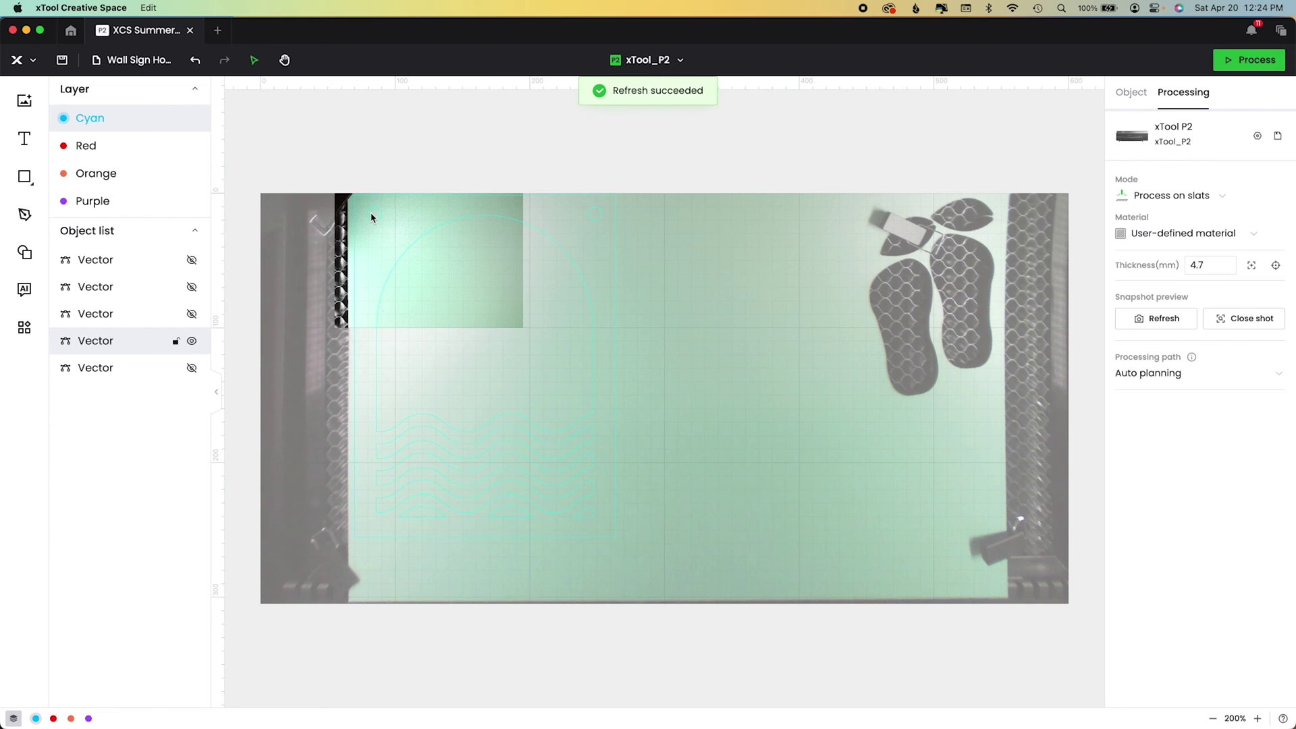
# Delete the close-shot image patch from the canvas and reselect the wave arch
pyautogui.click(371, 216)
pyautogui.rightClick(316, 247)
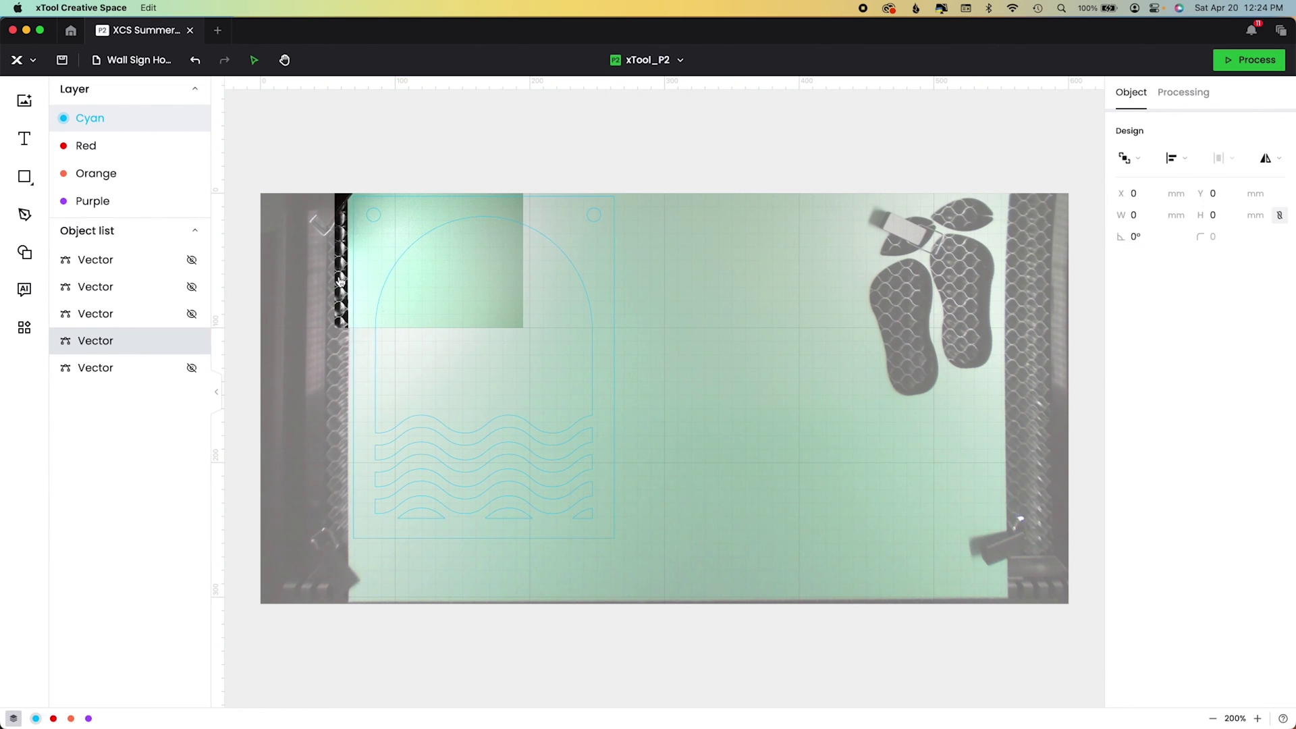
pyautogui.click(335, 403)
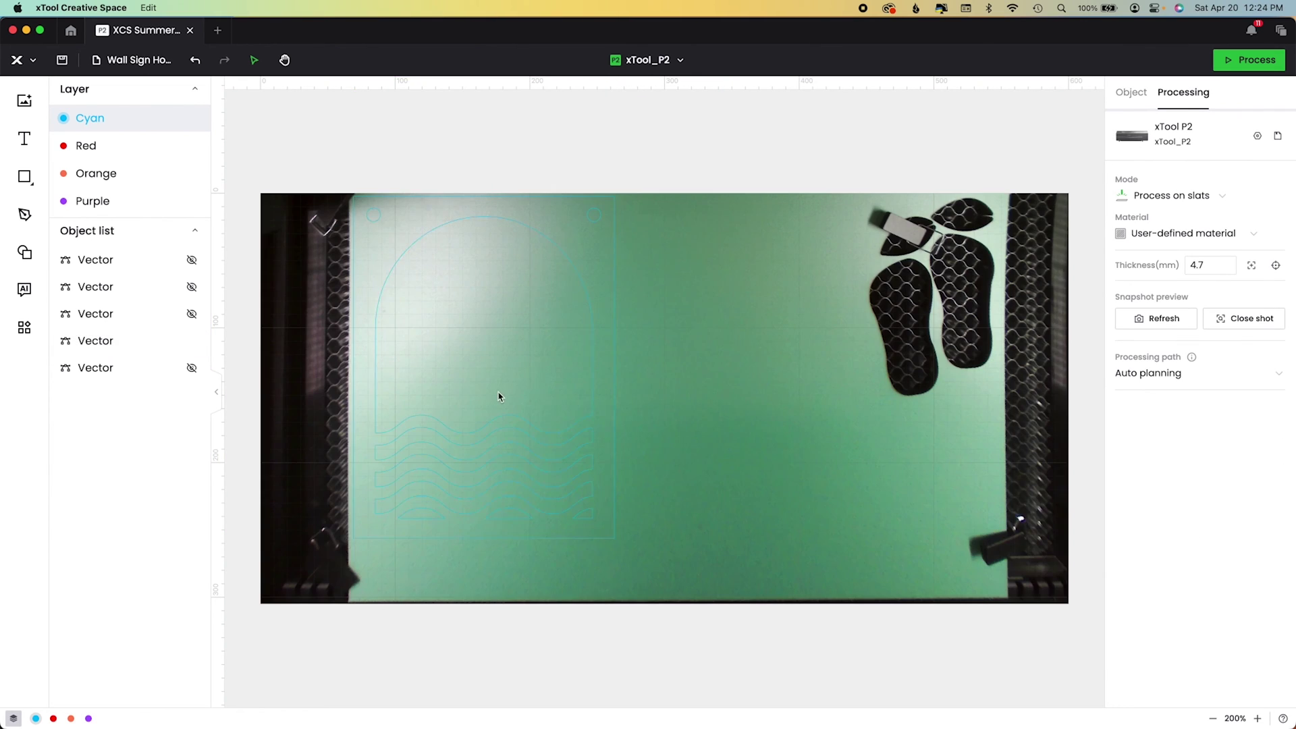
pyautogui.click(529, 325)
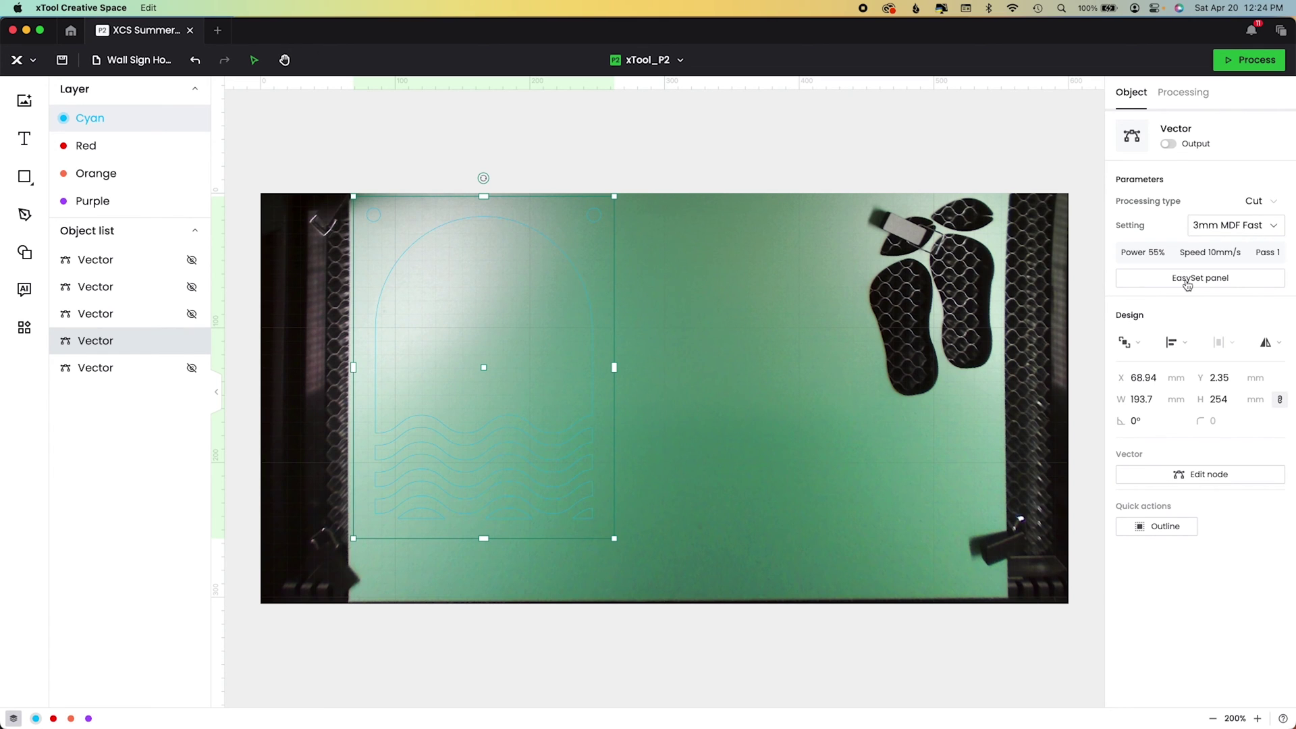
# Cut the cyan wave arch on the P2 and return to the editor after the 5-minute job
pyautogui.click(1264, 59)
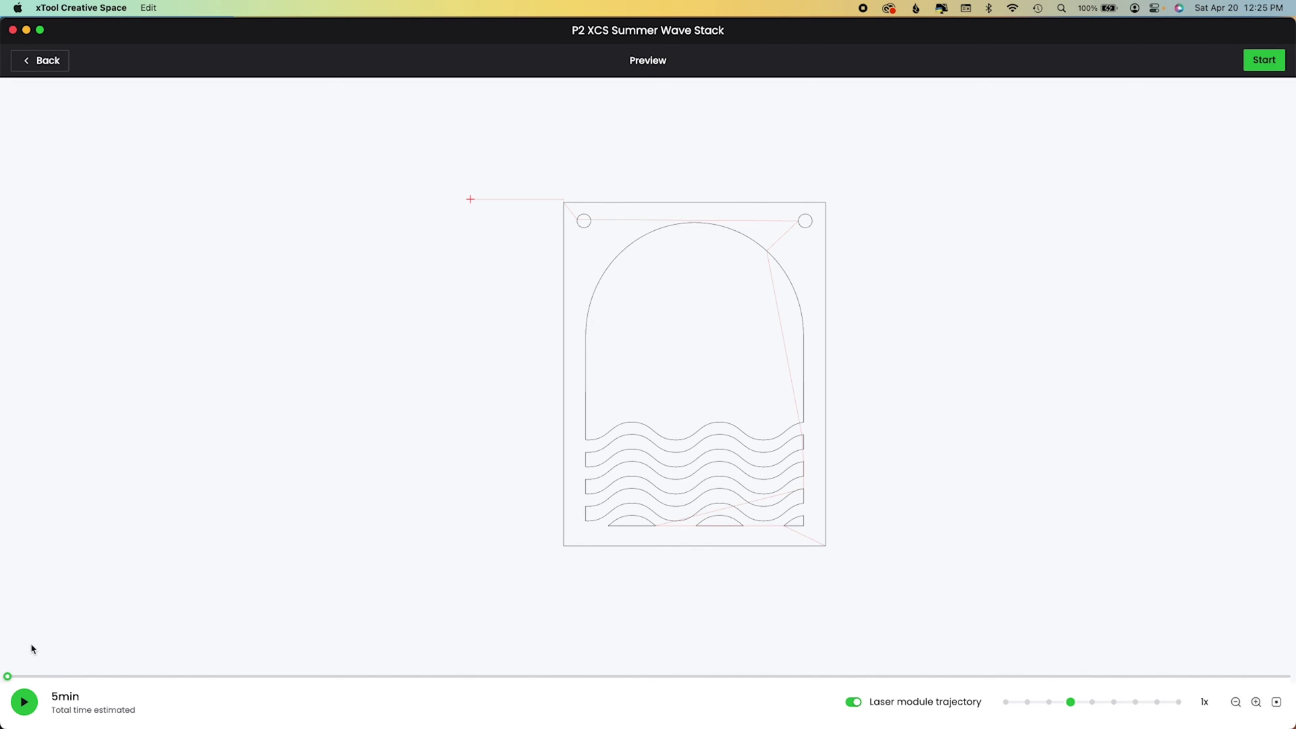
pyautogui.click(1275, 66)
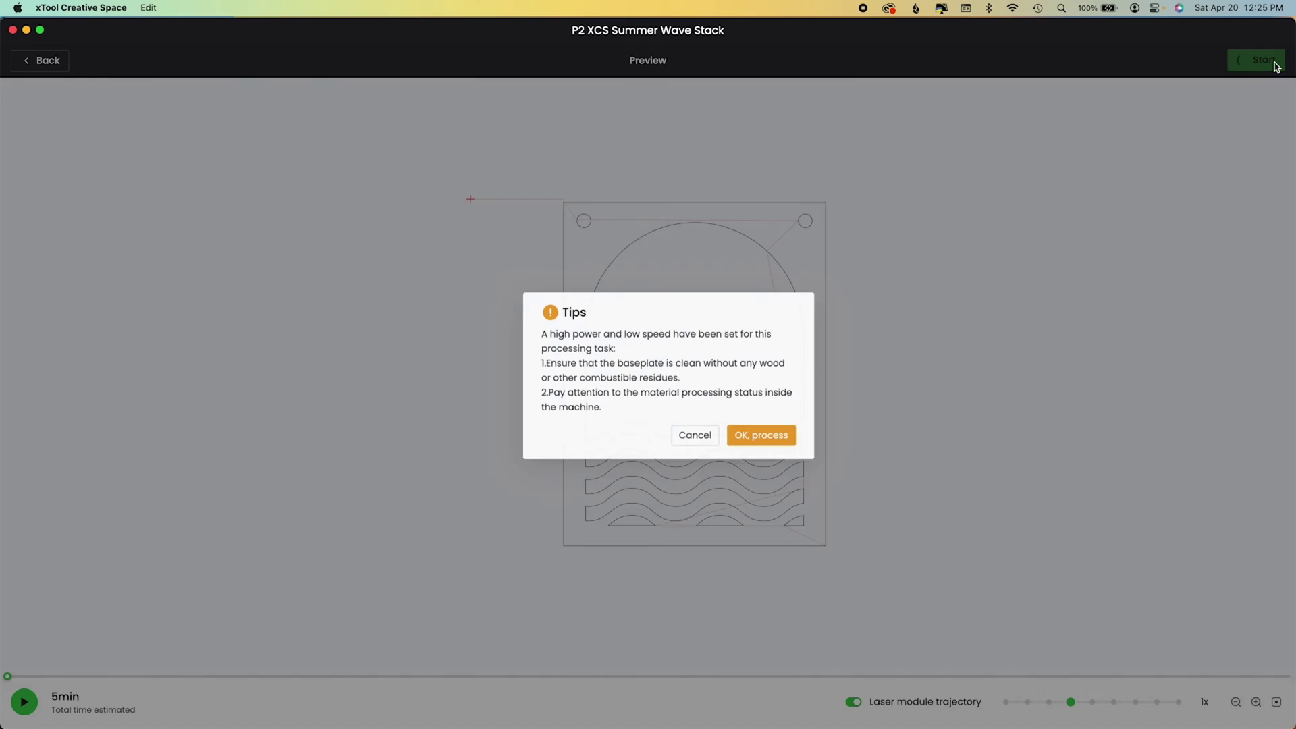
pyautogui.click(771, 451)
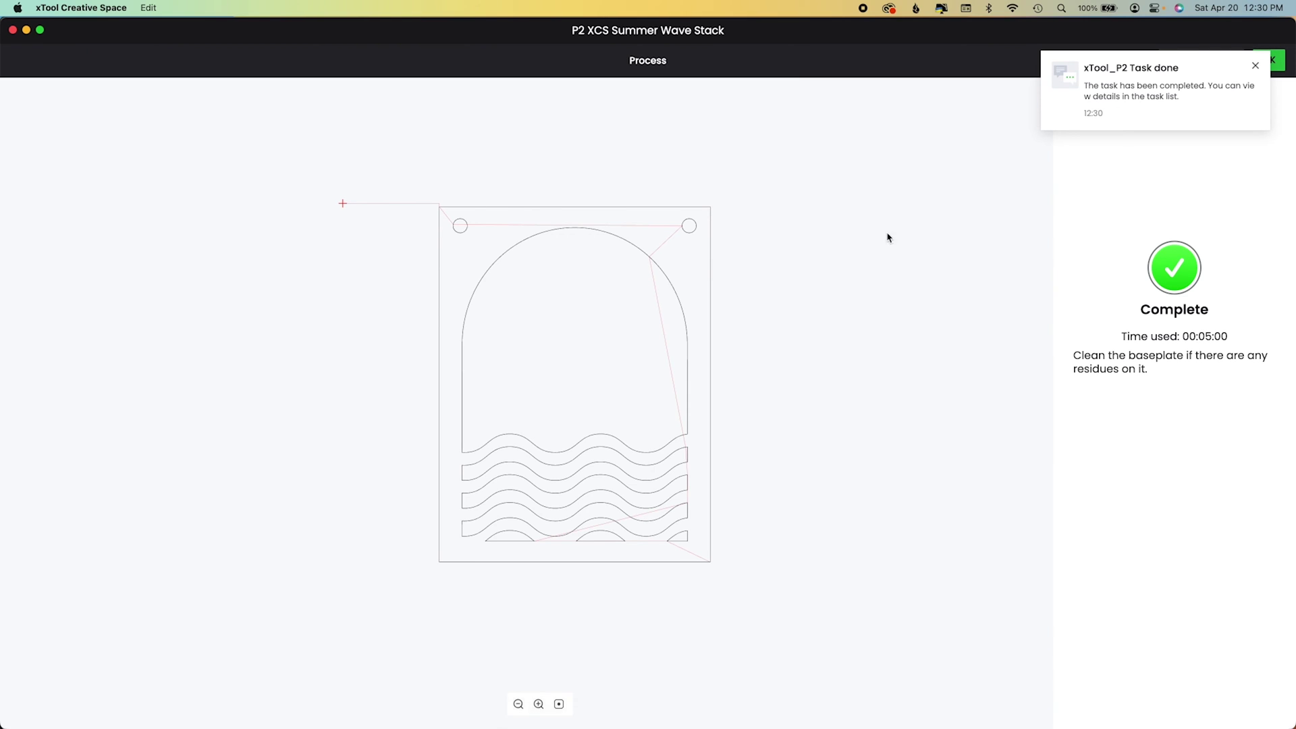
pyautogui.click(1270, 62)
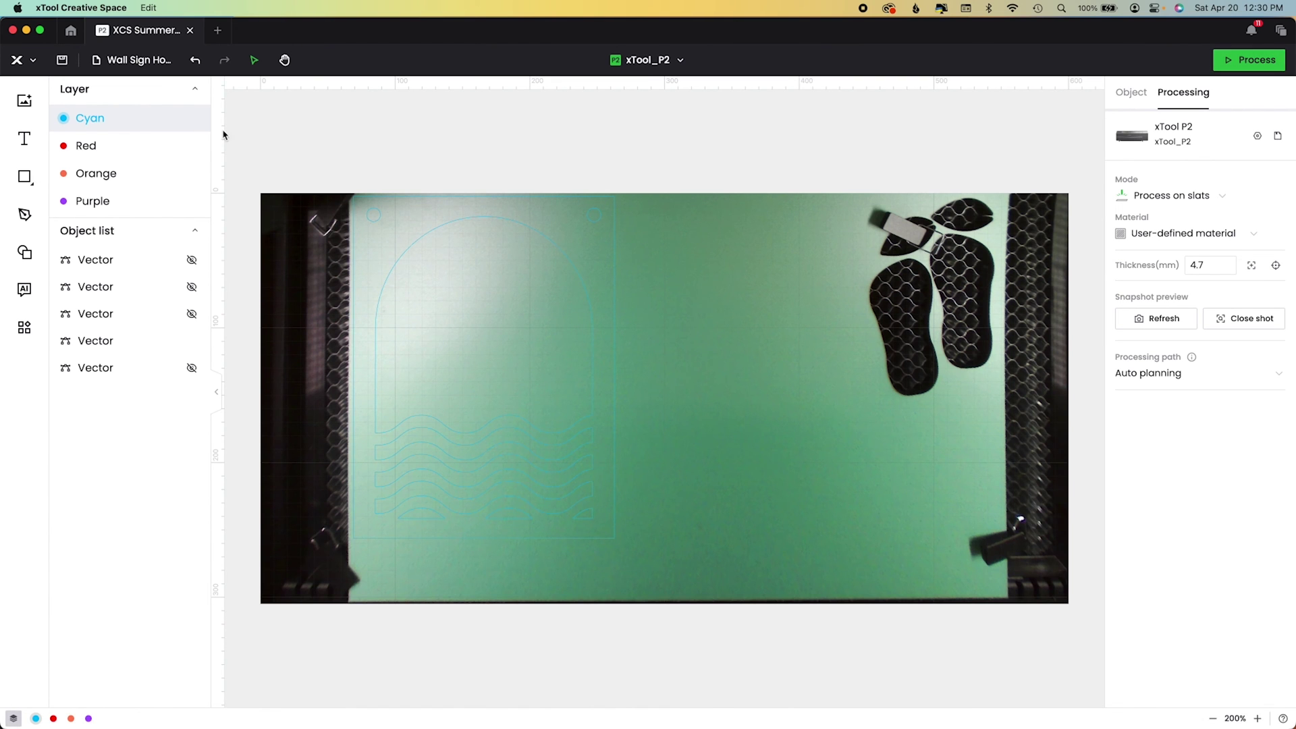
# Drag the orange sunburst design onto the orange board and send it to process
pyautogui.click(408, 215)
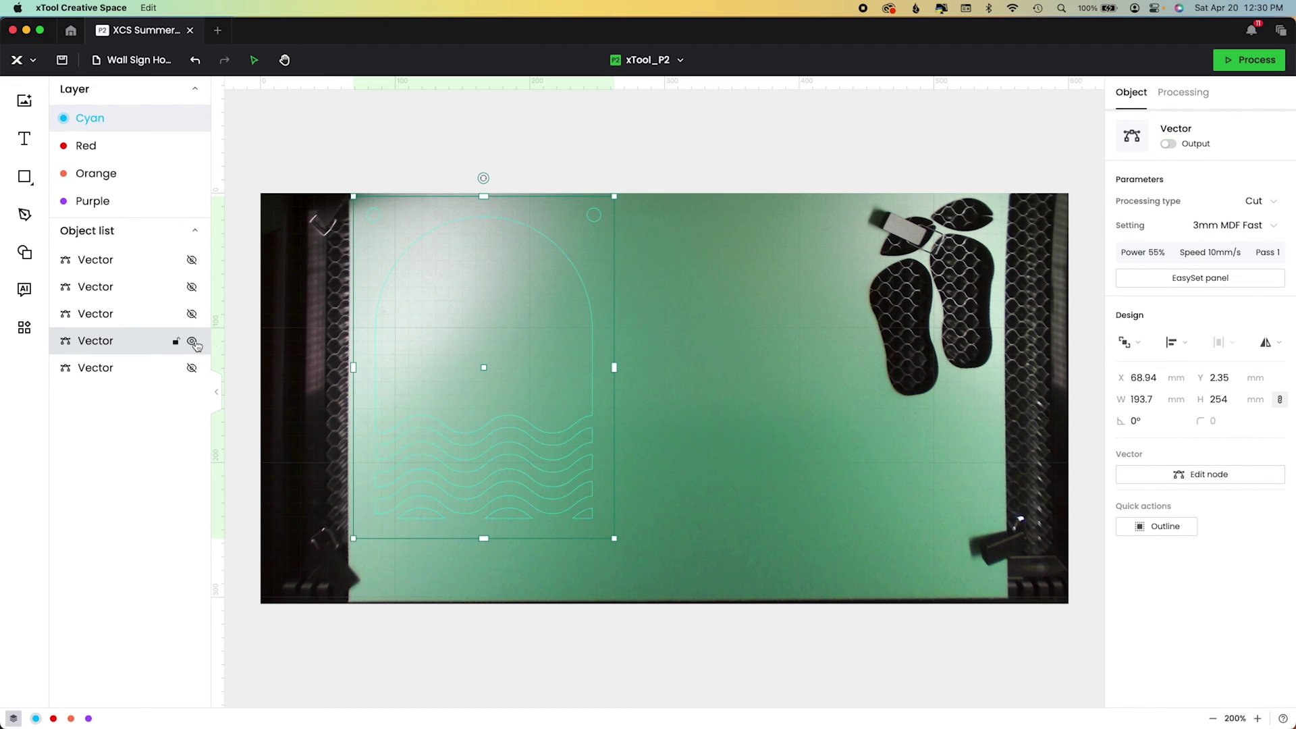
pyautogui.moveTo(840, 134); pyautogui.dragTo(425, 214)
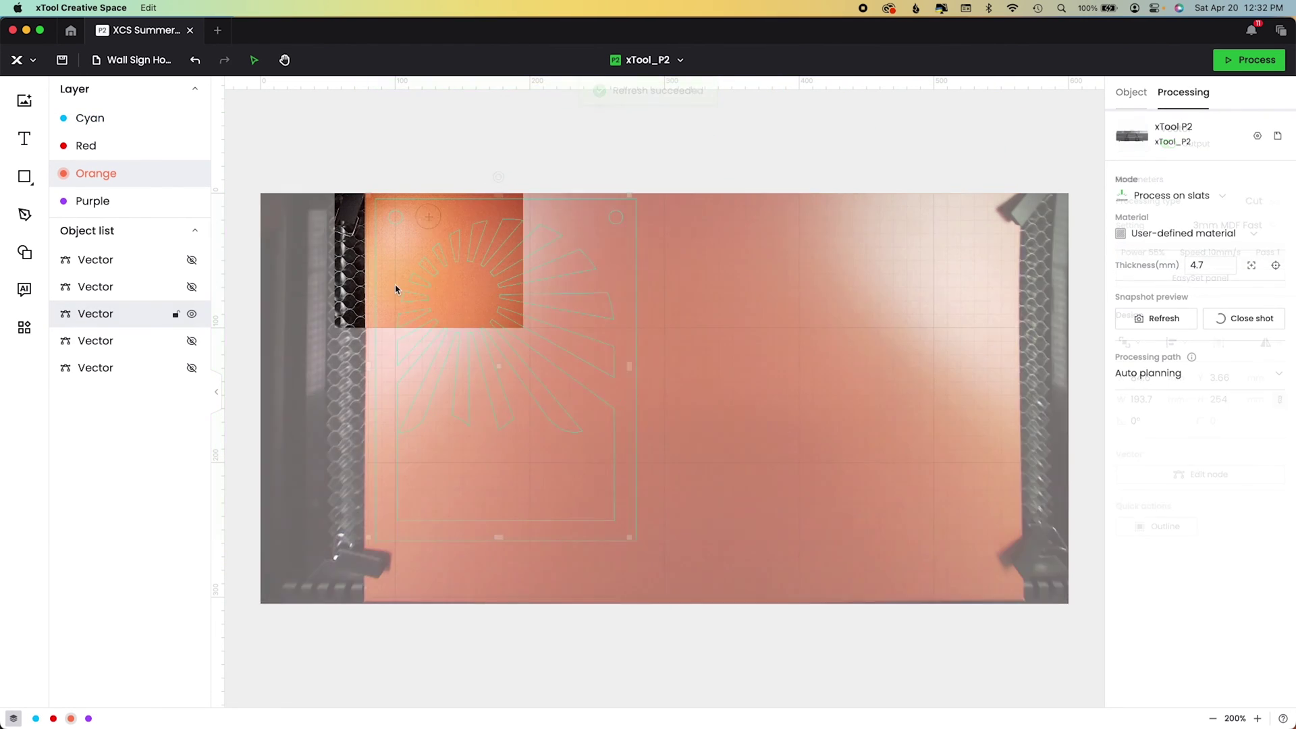
pyautogui.click(398, 276)
pyautogui.click(1271, 62)
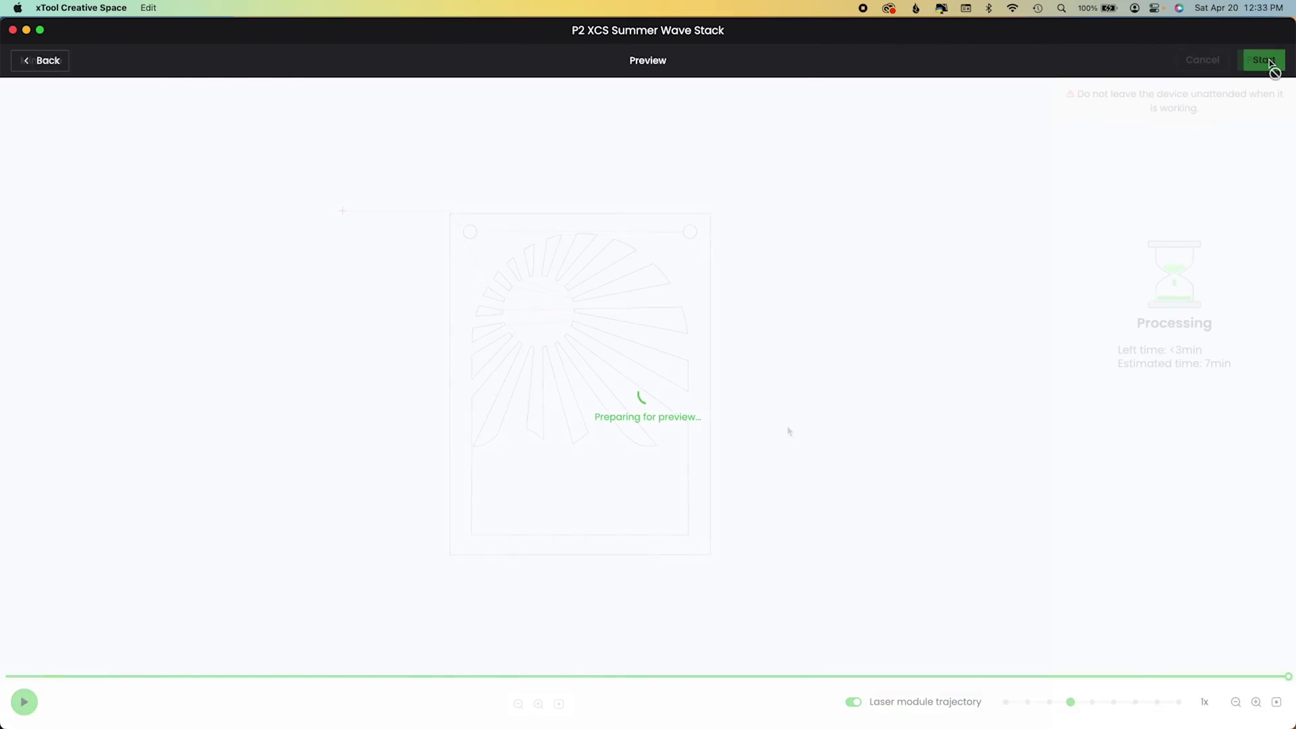